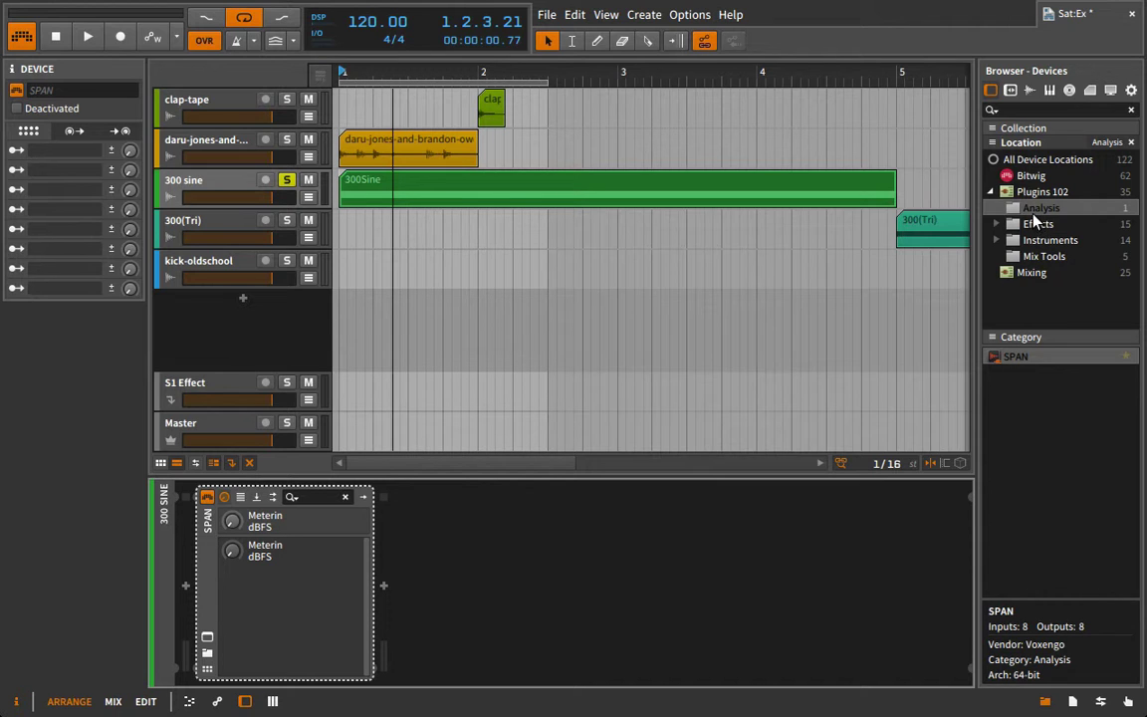
- Insert the TDR VOS SlickEQ plugin from Mix Tools before SPAN on the 300 sine track
left_click(1036, 255)
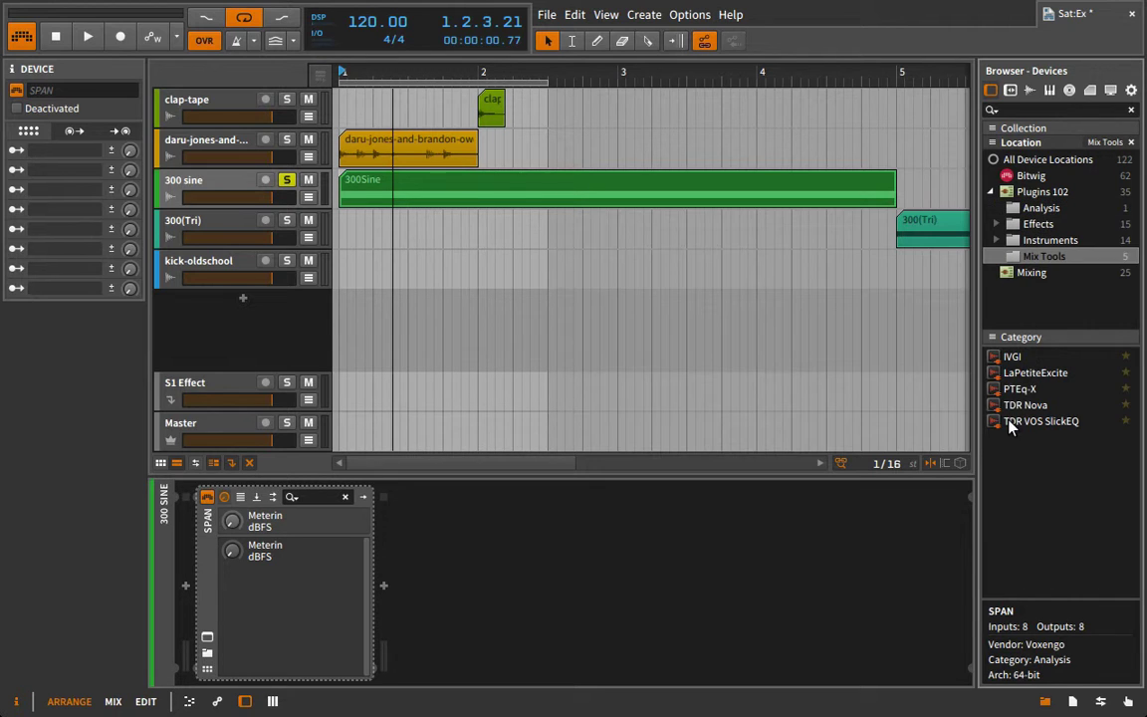
left_click_drag(1009, 422, 180, 510)
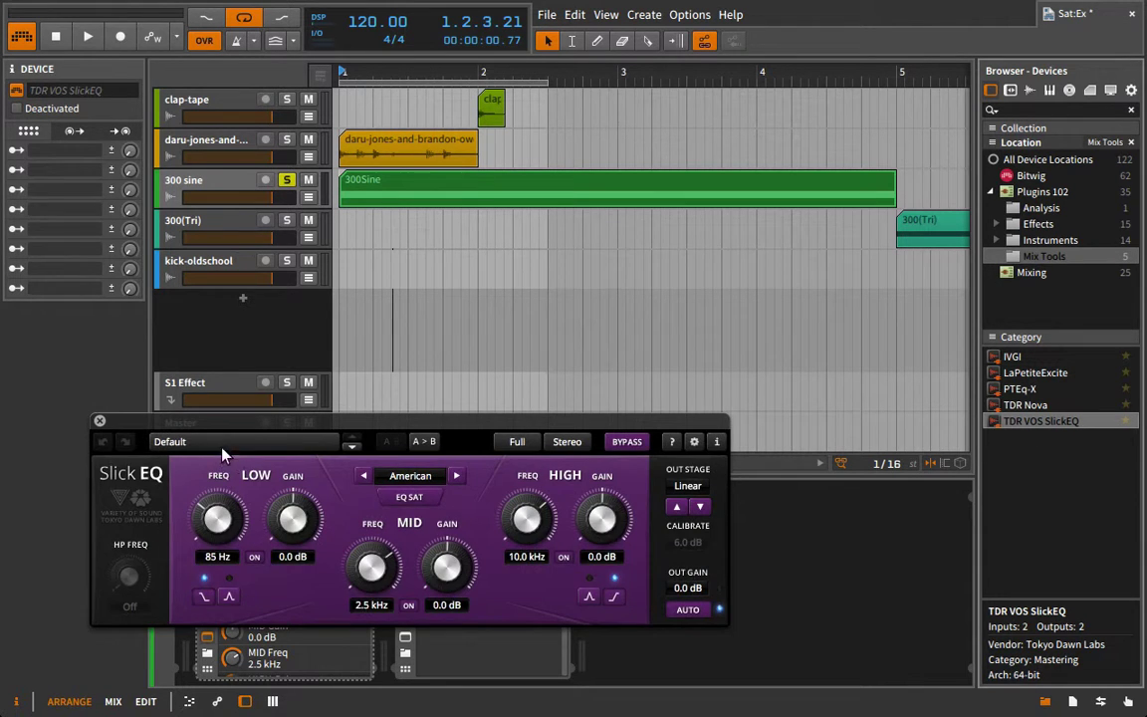
left_click_drag(204, 420, 359, 220)
- Cycle SlickEQ through its EQ models, including German and British, finishing on American
left_click(614, 274)
left_click(613, 274)
left_click(614, 274)
left_click(614, 274)
left_click(613, 274)
left_click(614, 274)
left_click(614, 274)
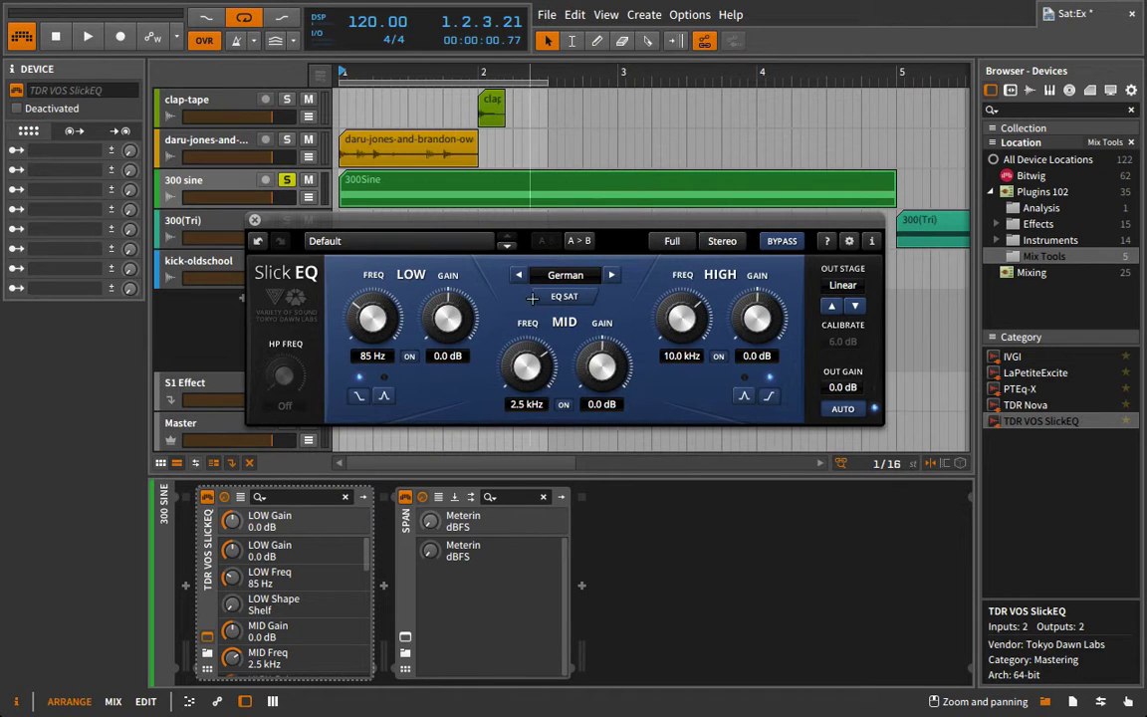
left_click(613, 274)
left_click(612, 275)
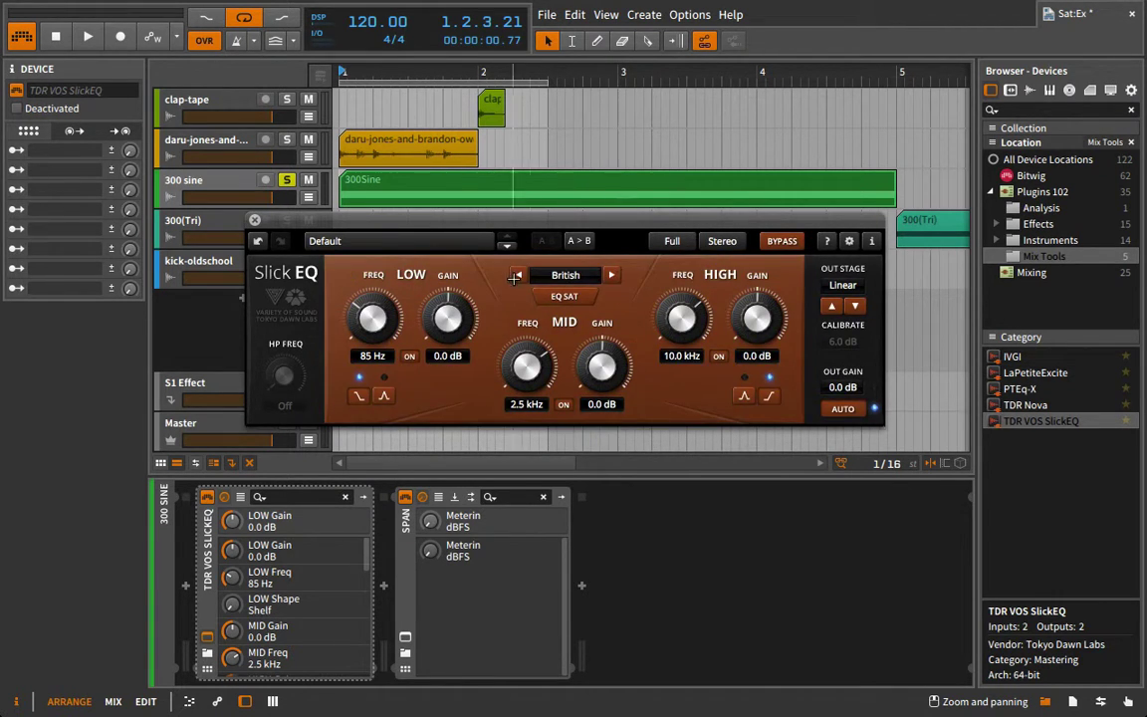
left_click(613, 275)
- Play the looped sine and open the SPAN analyzer beside SlickEQ to view the spectrum
left_click_drag(471, 218, 638, 217)
key("space")
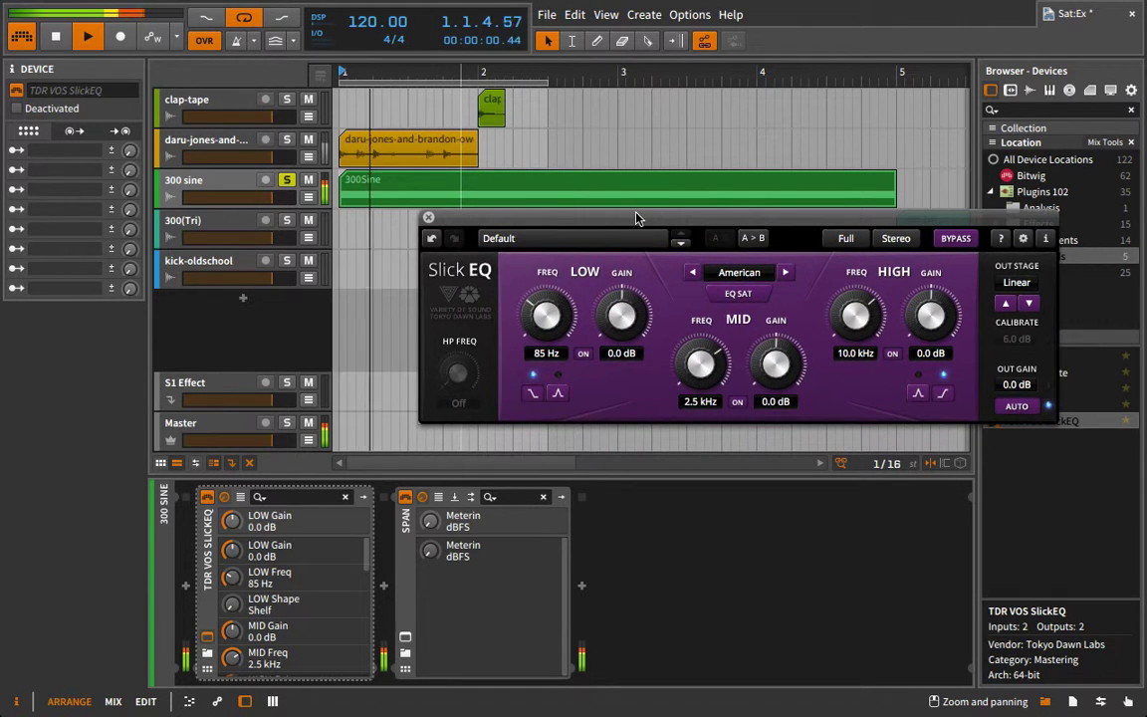
left_click_drag(568, 216, 590, 70)
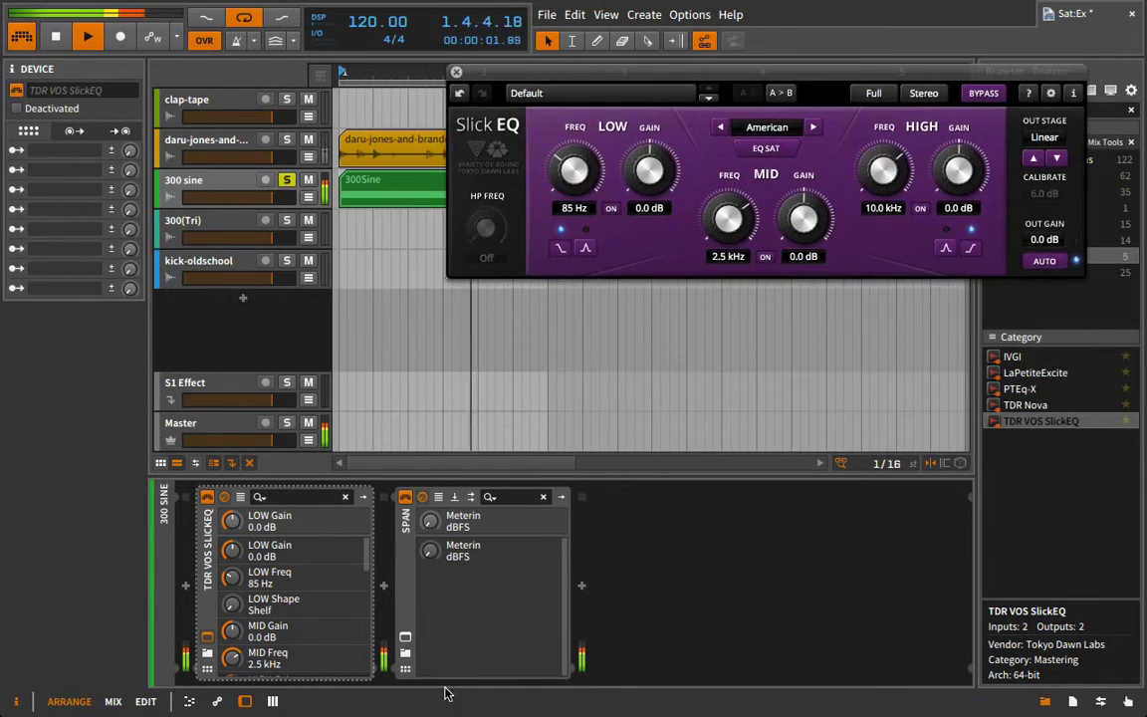
left_click(406, 638)
left_click_drag(501, 68, 82, 259)
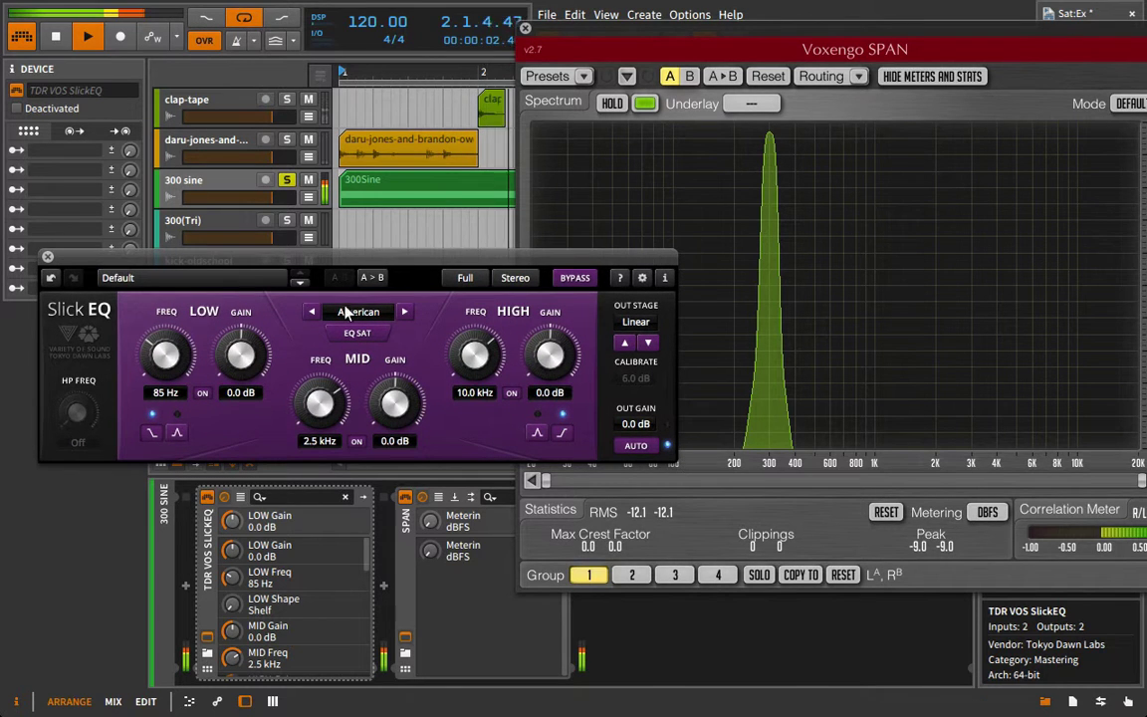
- Toggle EQ SAT in SlickEQ, cycle the output stages to Funky during playback, and stop the transport
left_click(360, 333)
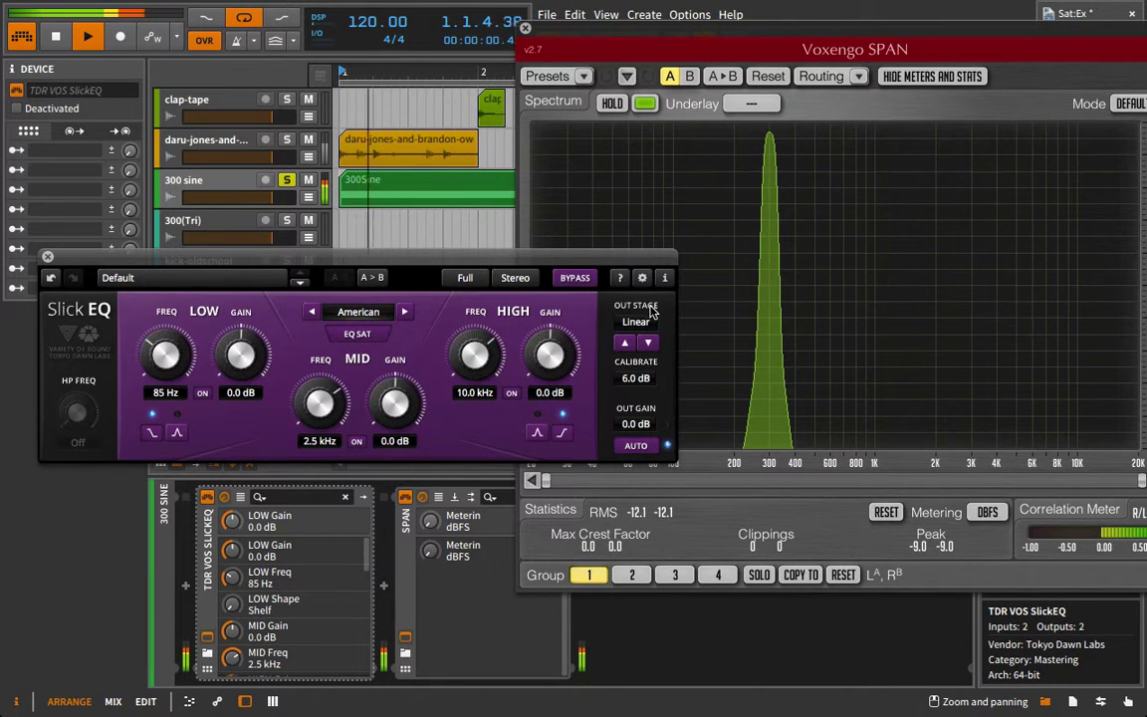
left_click(648, 342)
left_click(648, 343)
left_click(647, 342)
left_click(647, 342)
left_click(626, 343)
left_click(648, 342)
key("space")
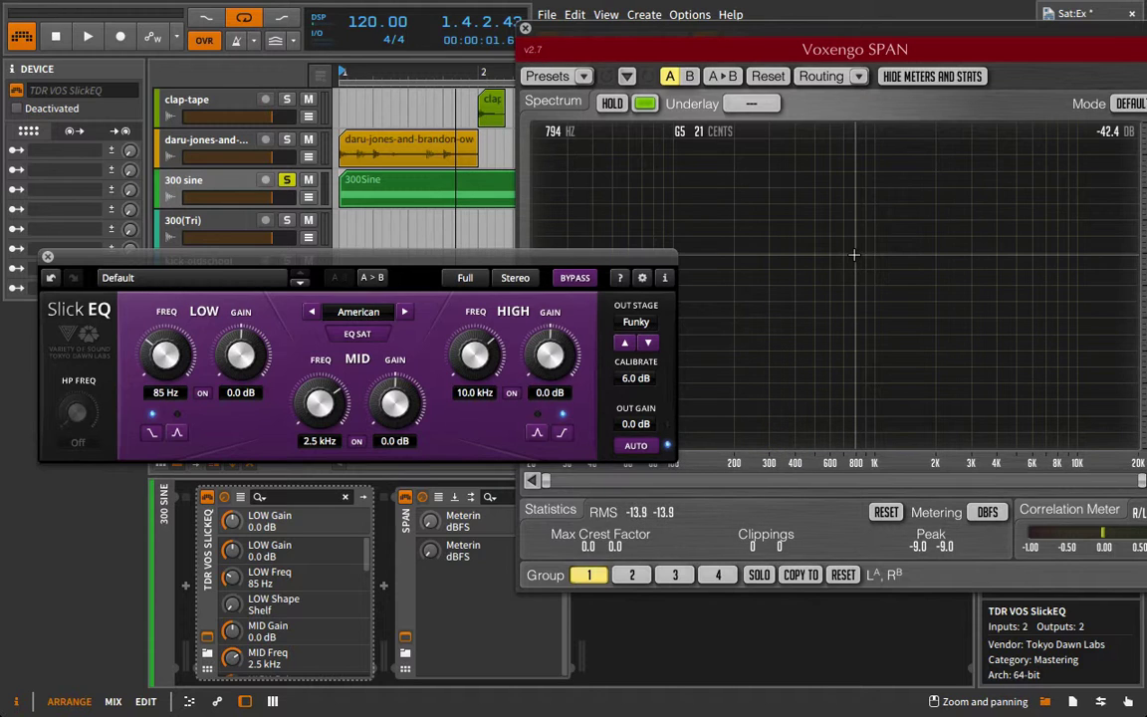
- Set SlickEQ's output stage to Deep and raise its calibration to 9.0 dB while the sine plays
left_click(625, 341)
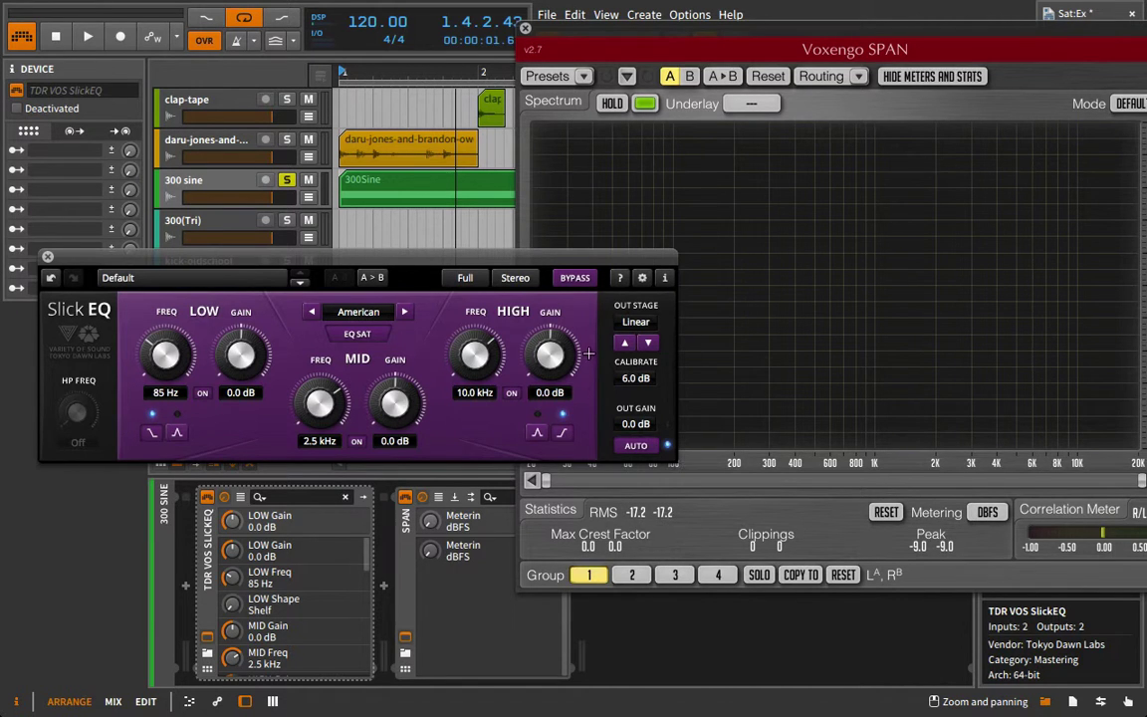
left_click(649, 342)
key("space")
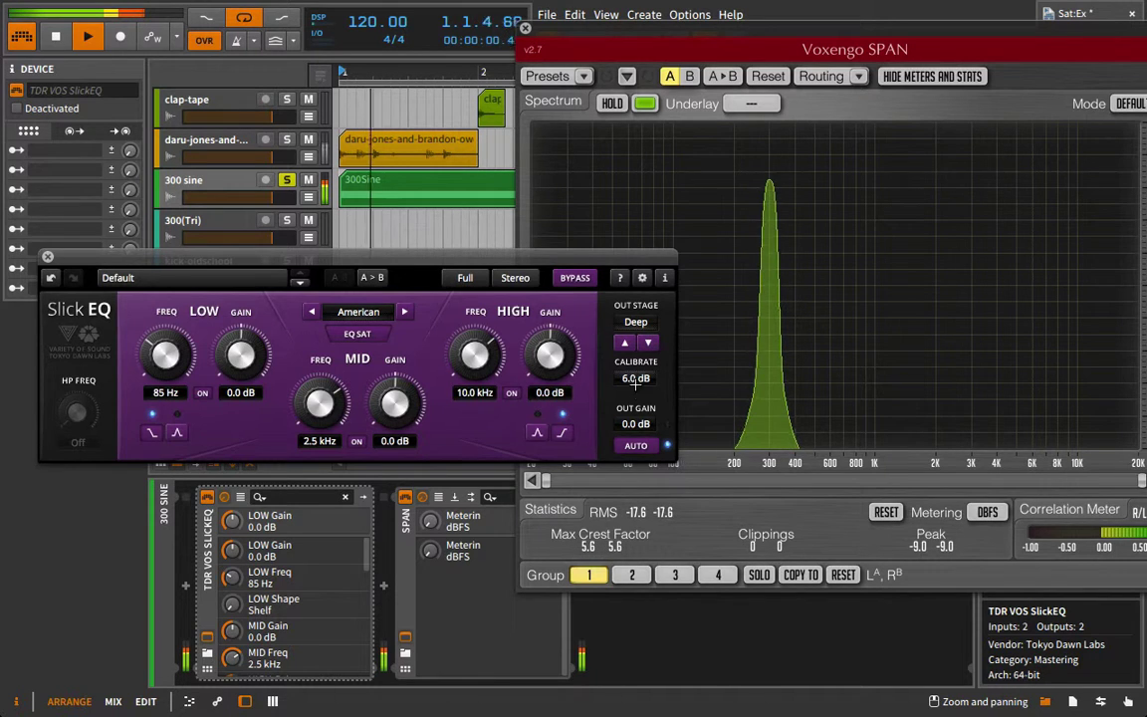
left_click_drag(636, 378, 636, 303)
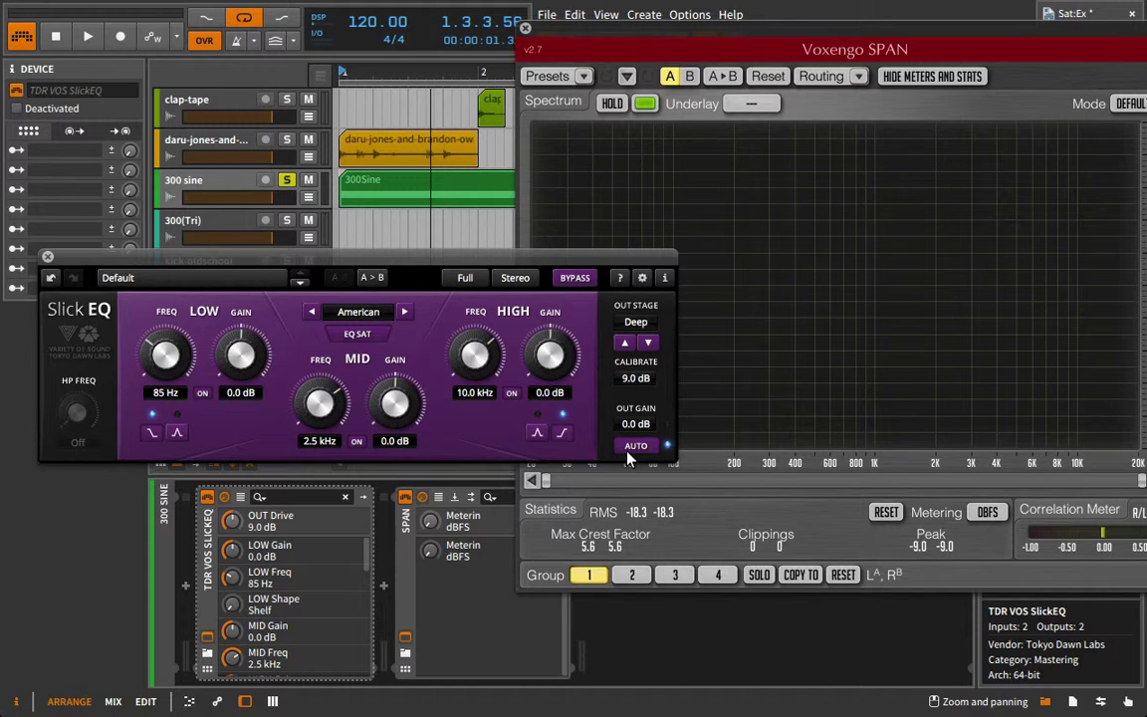
- Close the SlickEQ window and delete SlickEQ from the 300 sine device chain
left_click(48, 258)
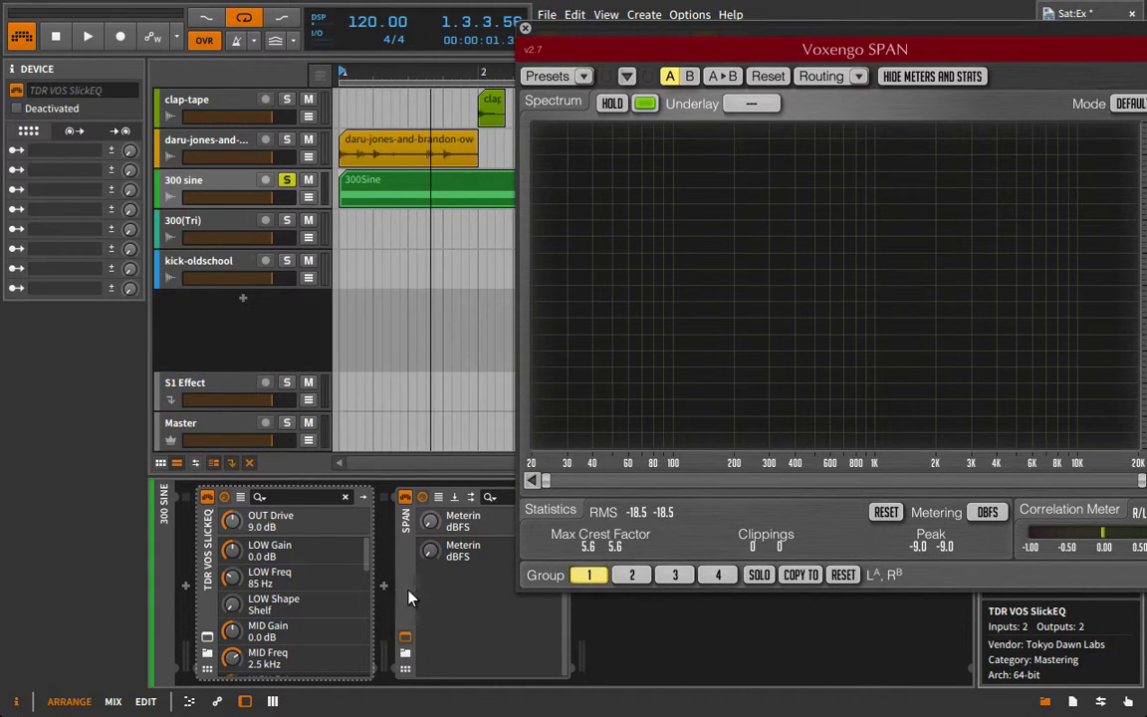
left_click(191, 512)
key("Delete")
- Insert the PTEq-X plugin before SPAN on the 300 sine track
left_click_drag(794, 37, 721, 607)
left_click_drag(1013, 394, 184, 578)
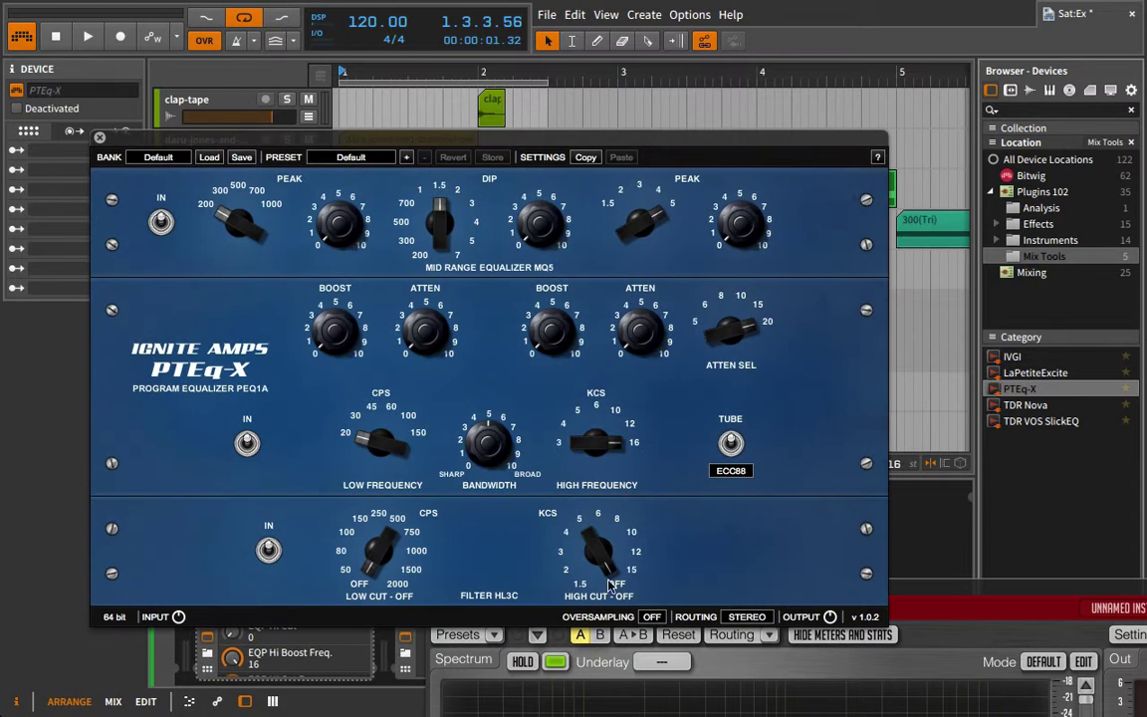
left_click_drag(607, 147, 570, 57)
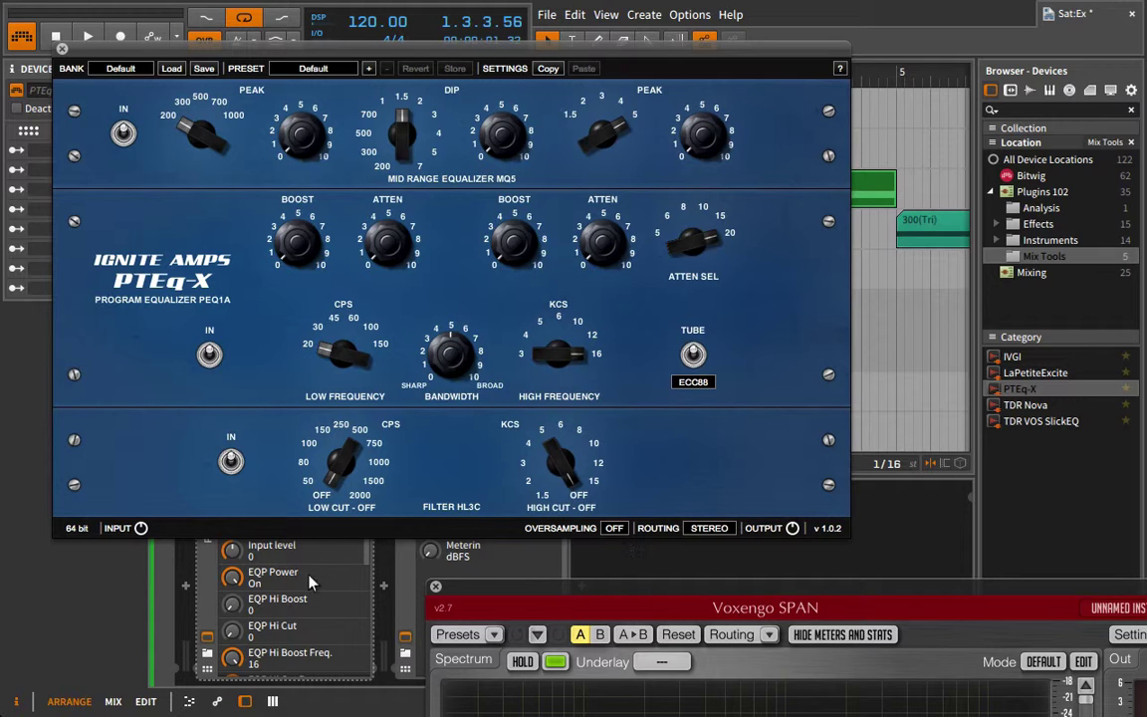
- Set PTEq-X routing to mono and switch off its mid-range, program equalizer and filter sections
left_click(694, 529)
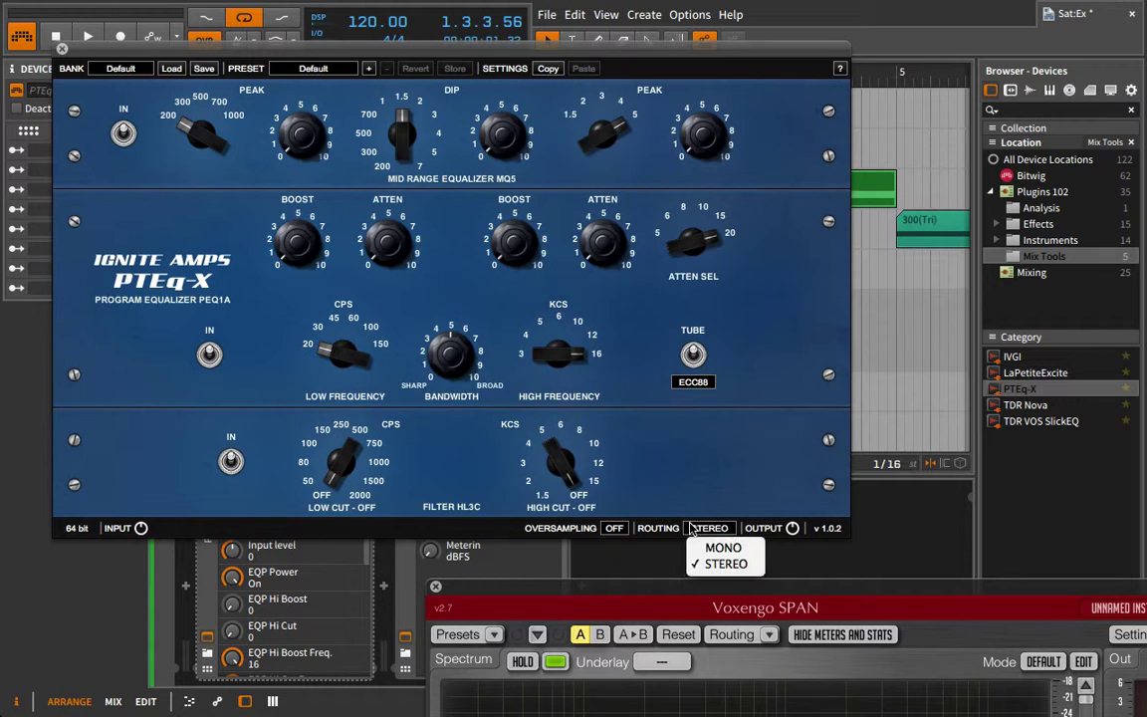
left_click(711, 546)
left_click_drag(757, 605, 874, 374)
left_click(103, 142)
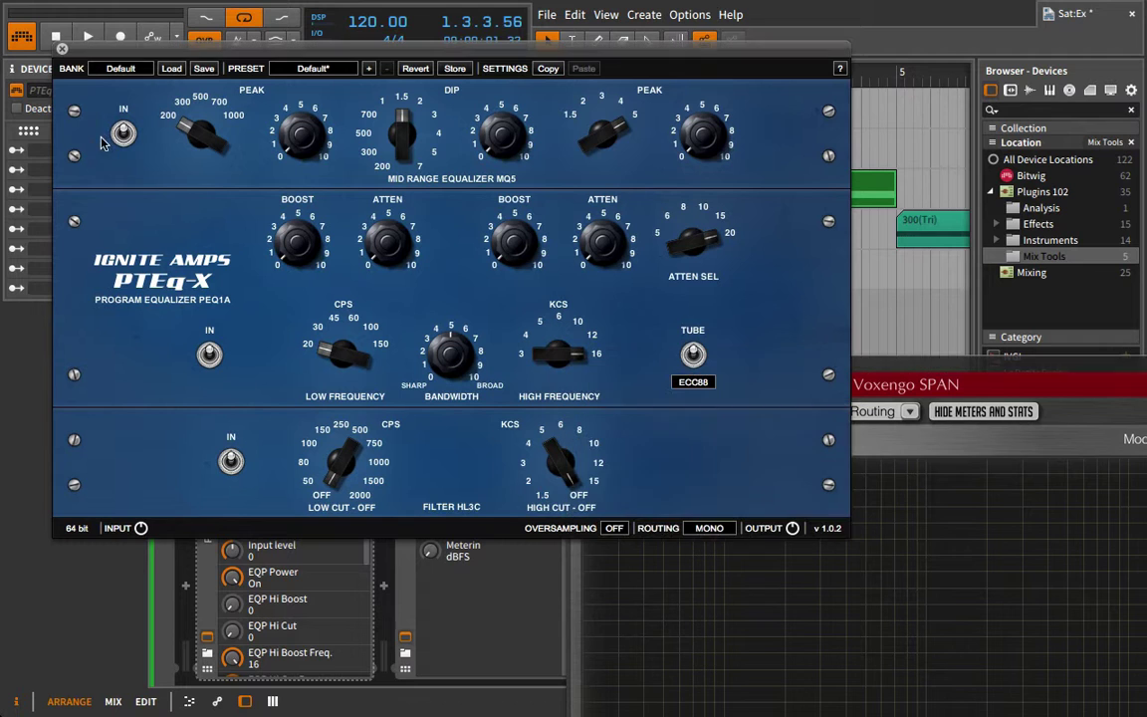
left_click(116, 139)
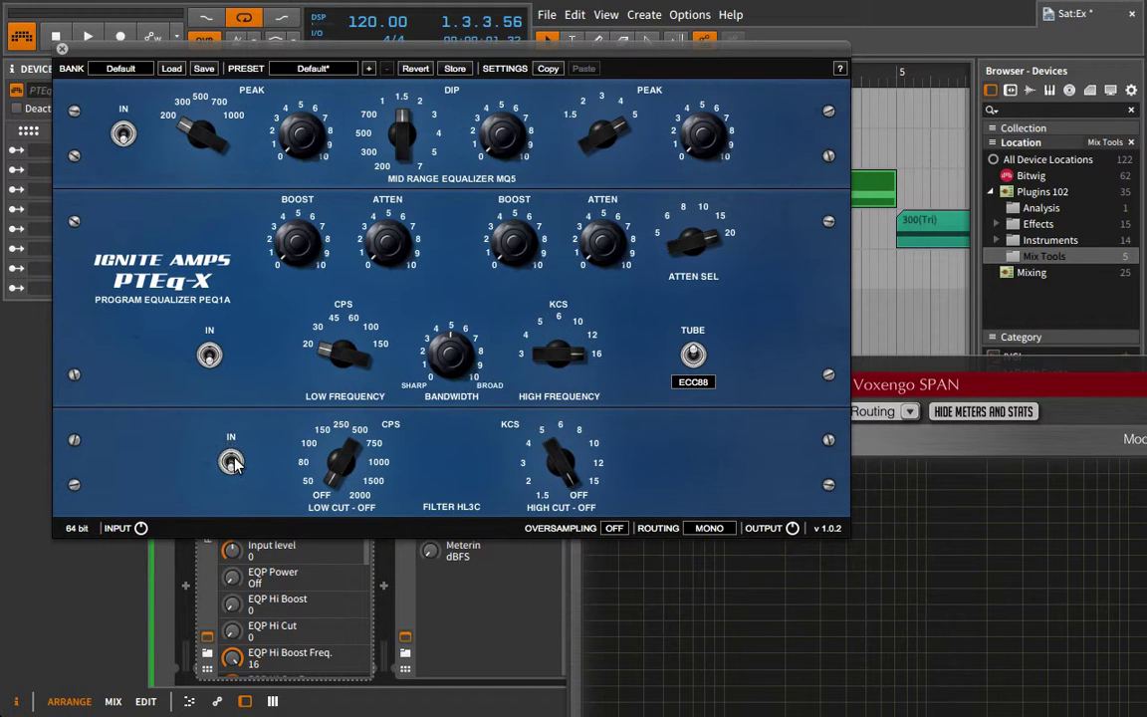
- Play the sine with PTEq-X and SPAN side by side, and raise the PTEq-X input level to 18.00
left_click_drag(933, 357, 1074, 52)
left_click(563, 68)
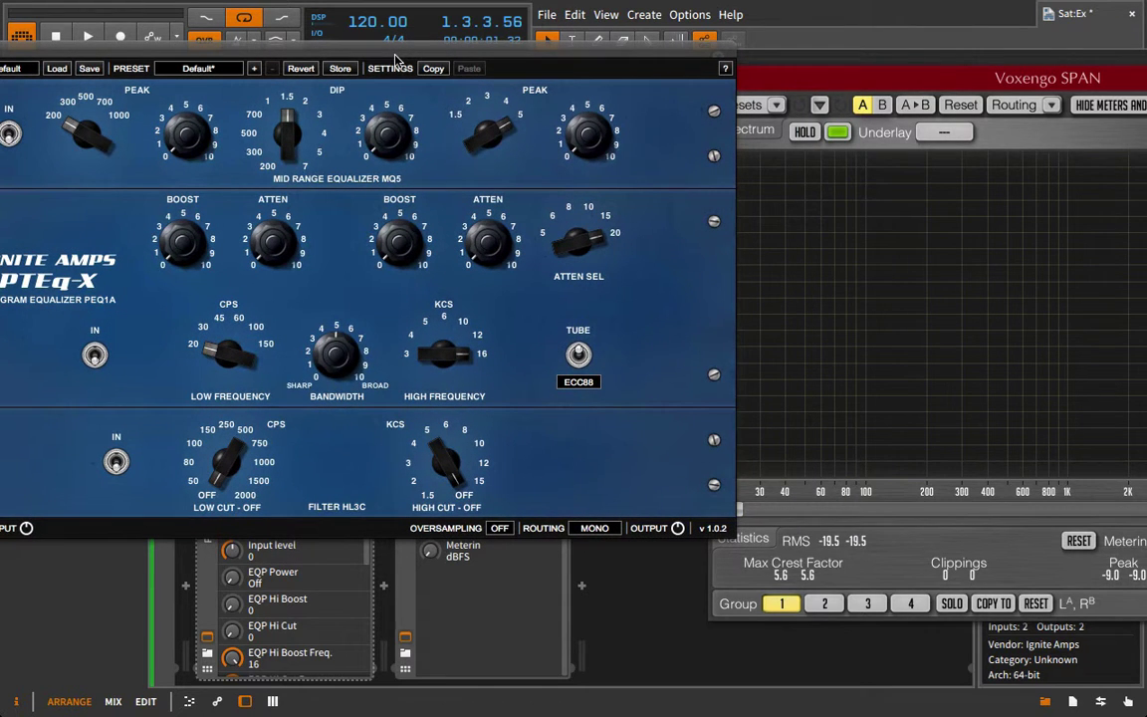
key("space")
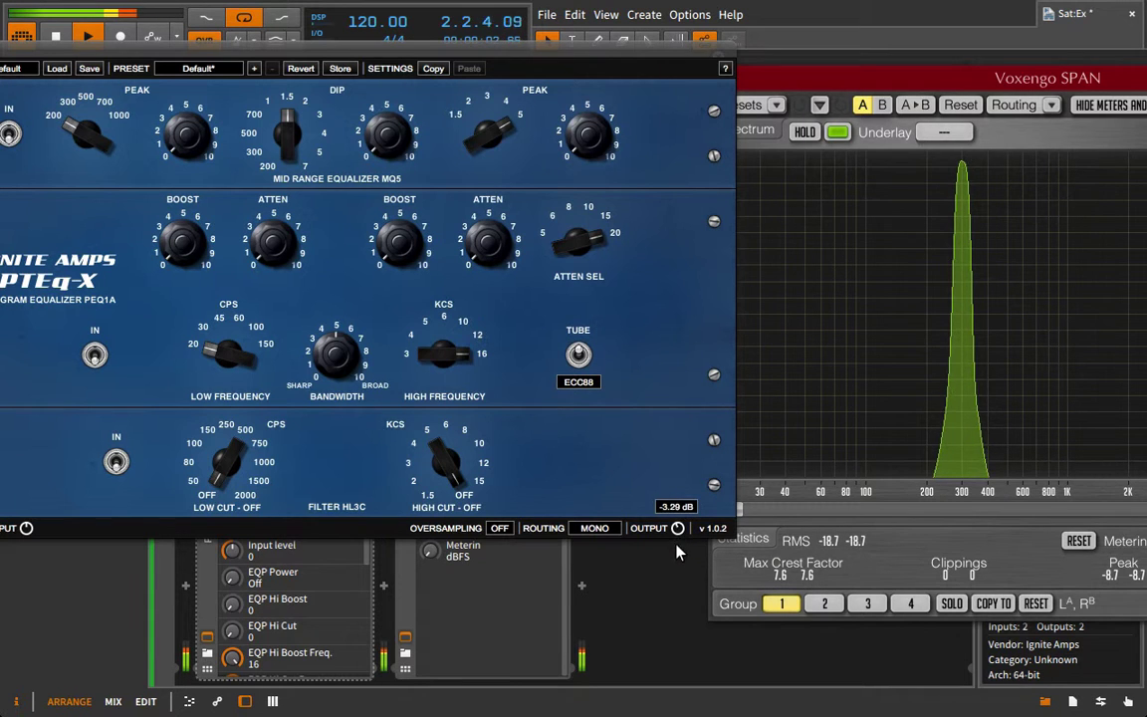
left_click_drag(27, 547, 6, 303)
- Set the 300Sine clip's gain to +6.00 dB
left_click_drag(360, 46, 1007, 453)
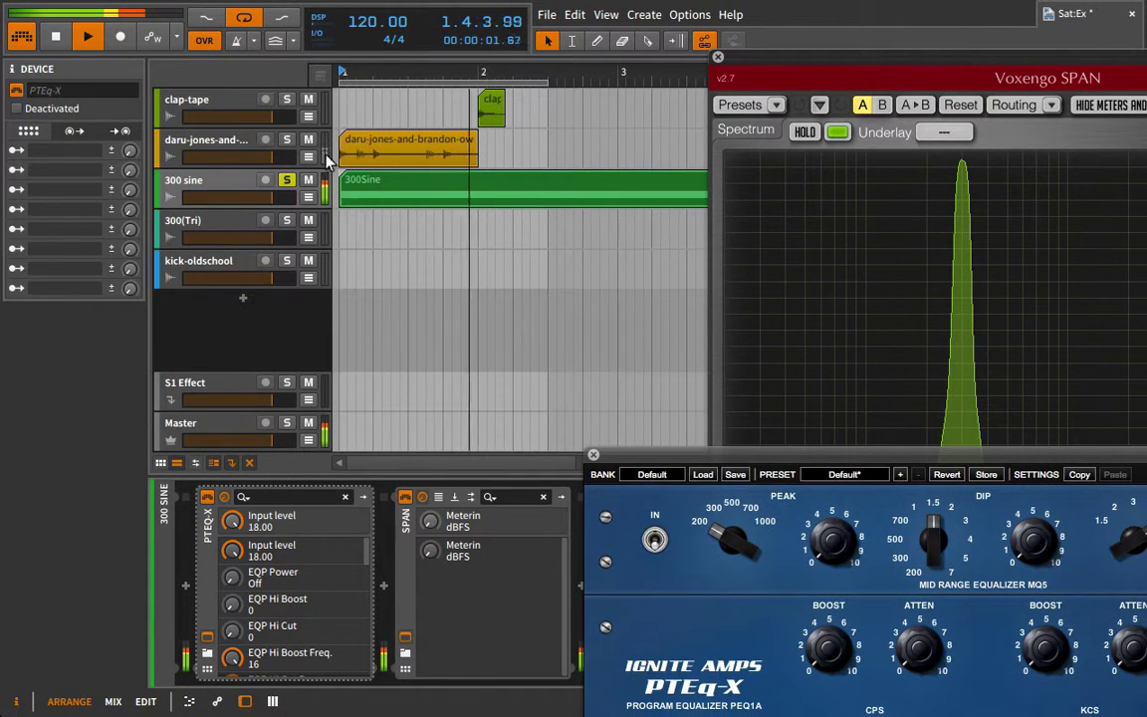
left_click(379, 192)
left_click(100, 625)
left_click(100, 625)
left_click(99, 625)
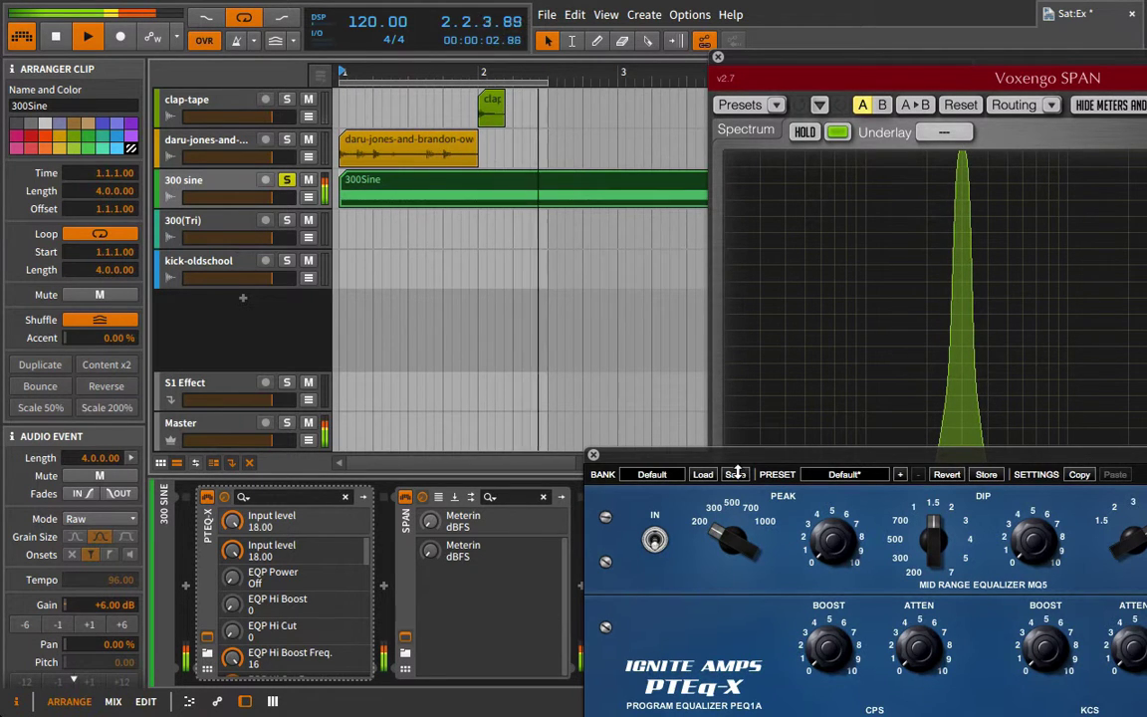
- Place PTEq-X beside SPAN again and set the PTEq-X oversampling to 2X
left_click_drag(745, 474, 118, 177)
left_click_drag(805, 52, 699, 23)
left_click_drag(414, 163, 493, 48)
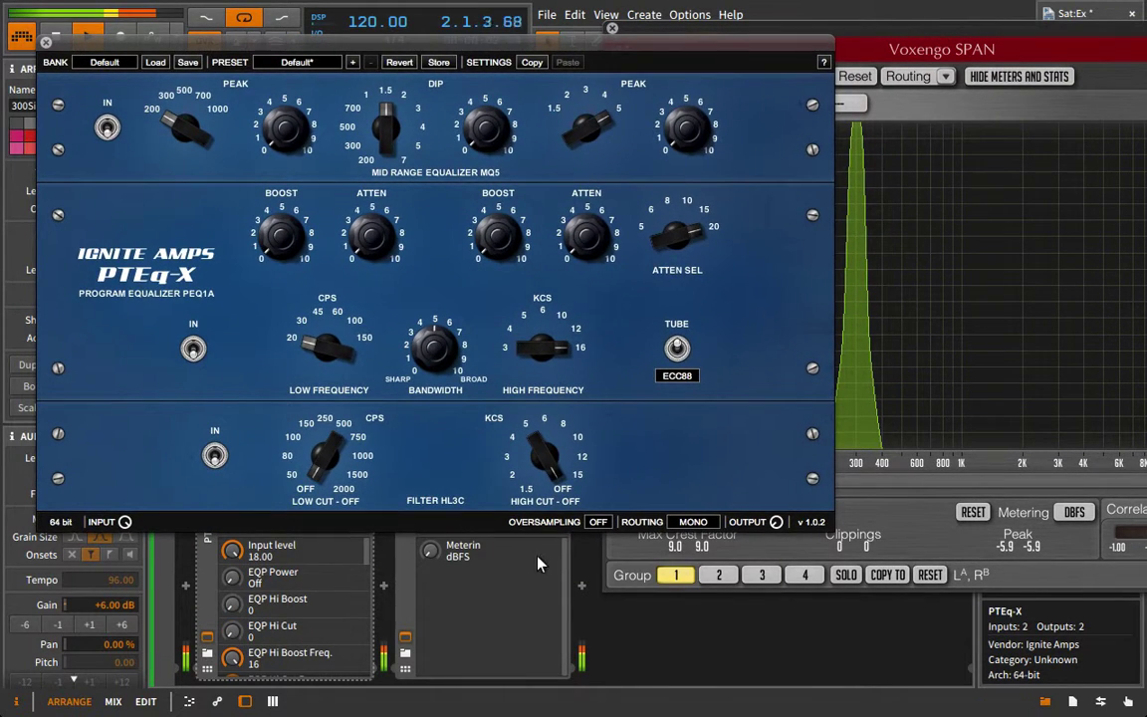
left_click(597, 522)
left_click(601, 558)
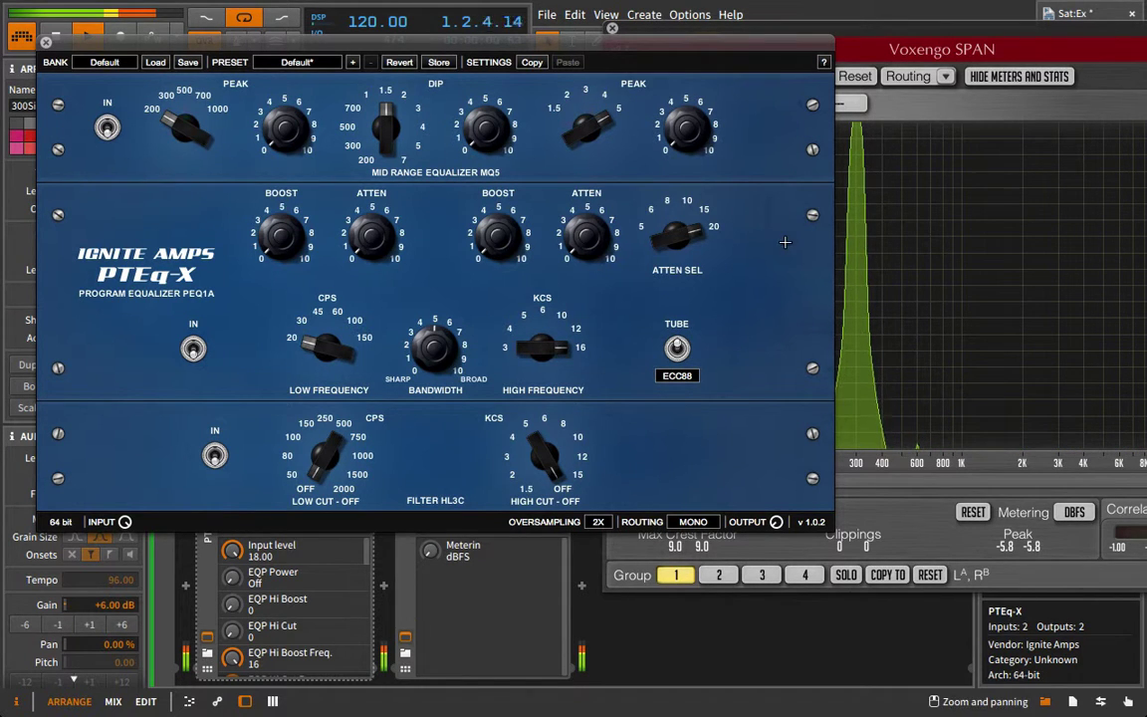
- Set the low end of SPAN's spectrum display range to -88.1 in the Spectrum Mode Editor
left_click_drag(802, 25, 1062, 28)
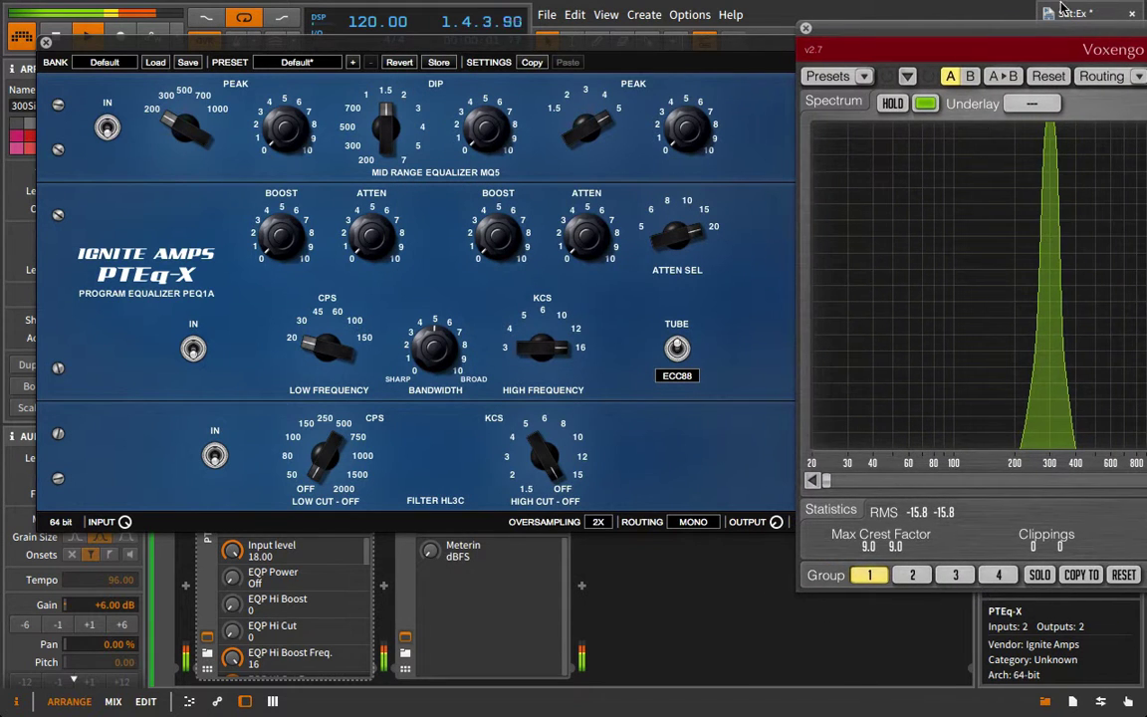
mouse_move(776, 504)
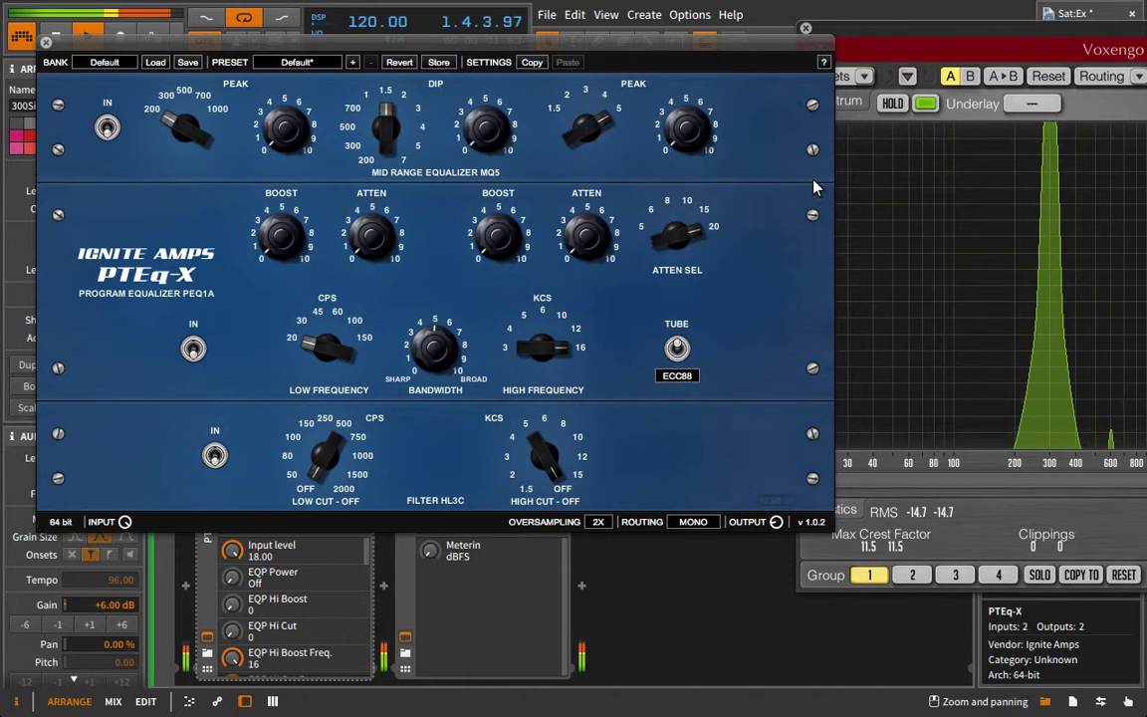
left_click_drag(925, 30, 522, 95)
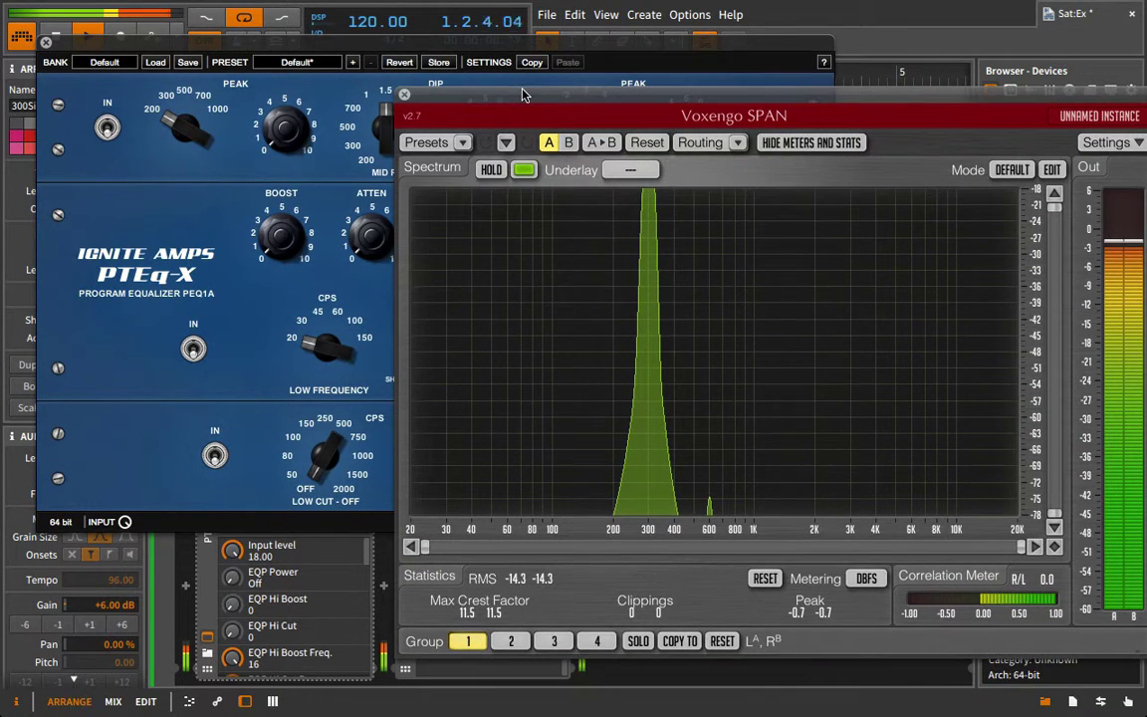
left_click(1050, 169)
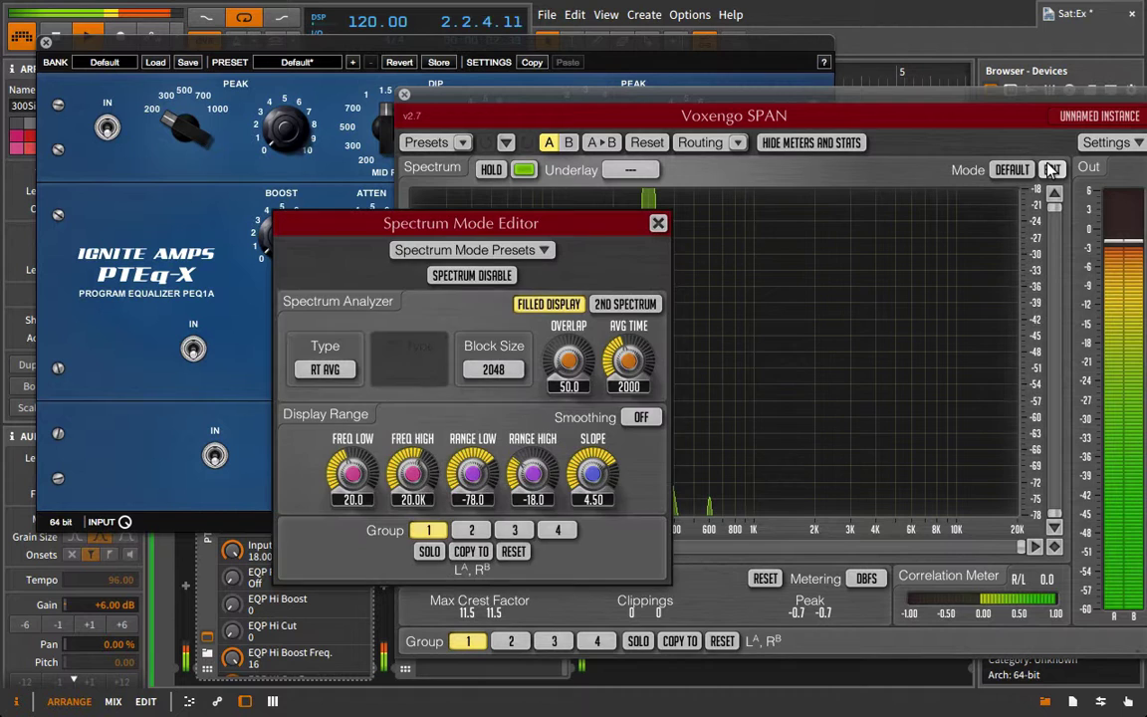
left_click_drag(494, 466, 494, 487)
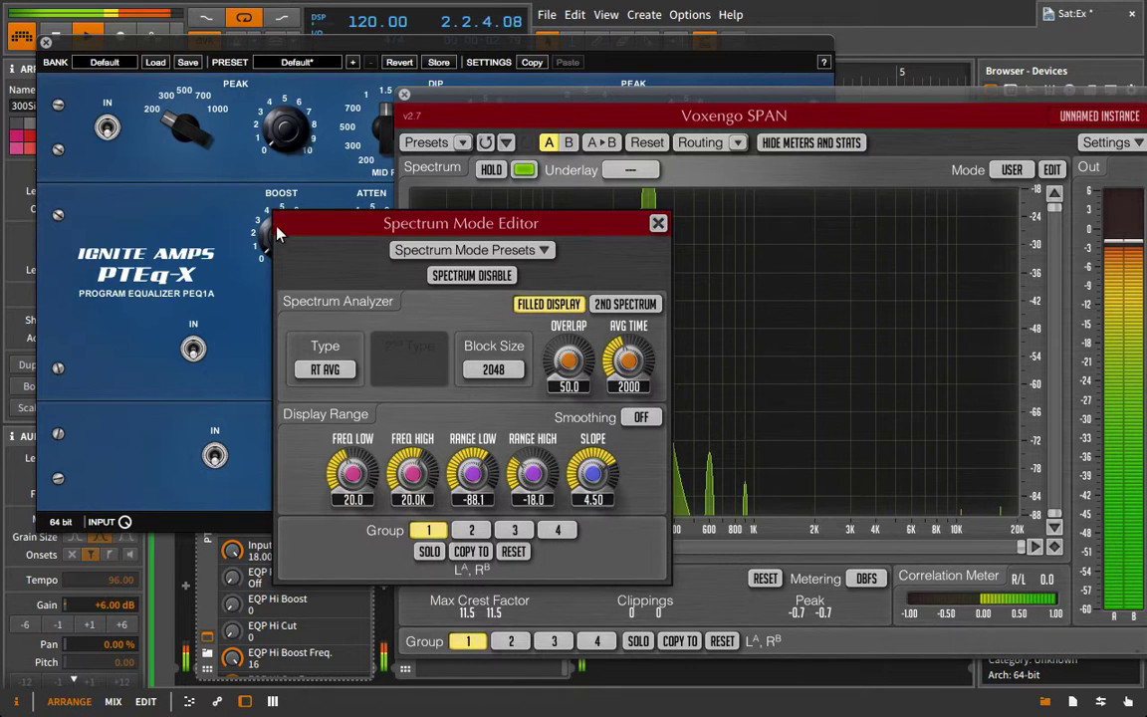
left_click(594, 204)
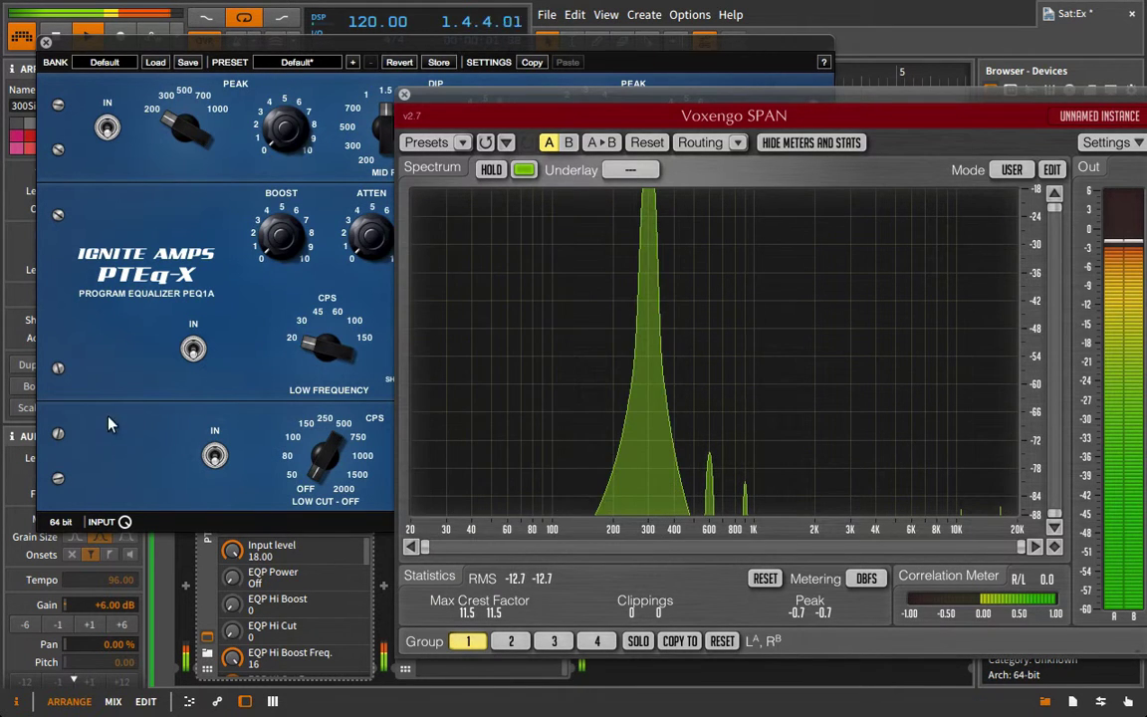
- Compare the ECC81, ECC82 and ECC83 tube types in PTEq-X against the spectrum, finishing on ECC88
left_click(576, 64)
left_click_drag(625, 41, 200, 27)
left_click(256, 364)
left_click(264, 381)
left_click(256, 364)
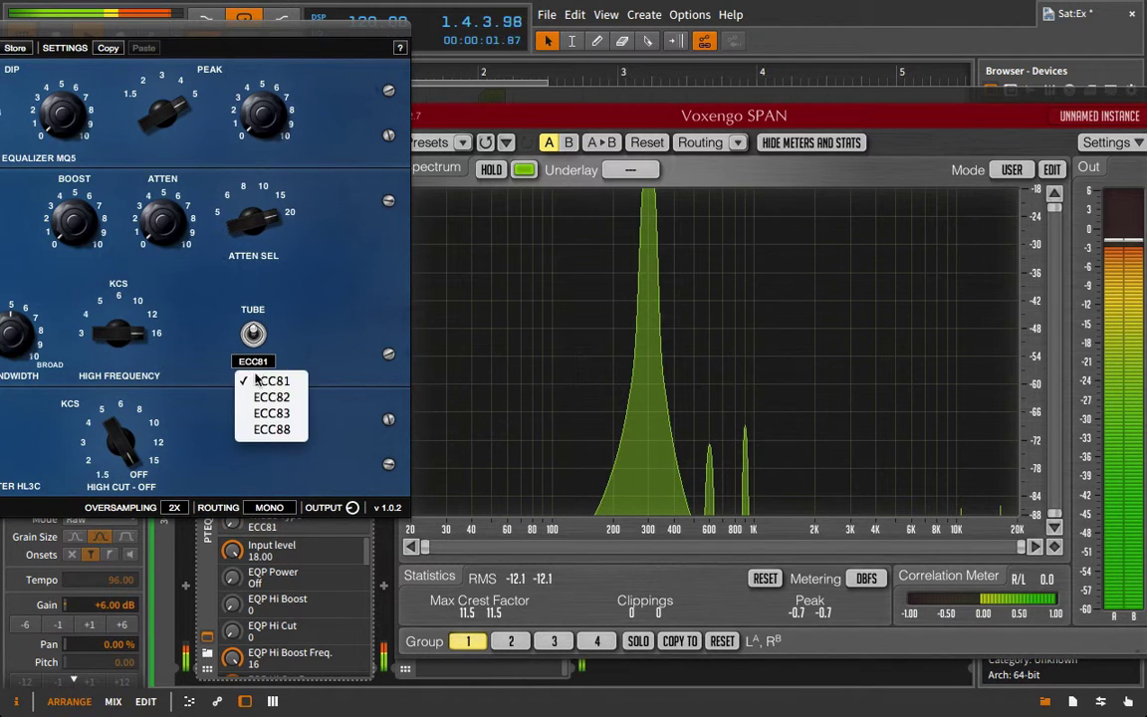
left_click(263, 395)
left_click(256, 364)
left_click(264, 413)
left_click(255, 363)
left_click(270, 429)
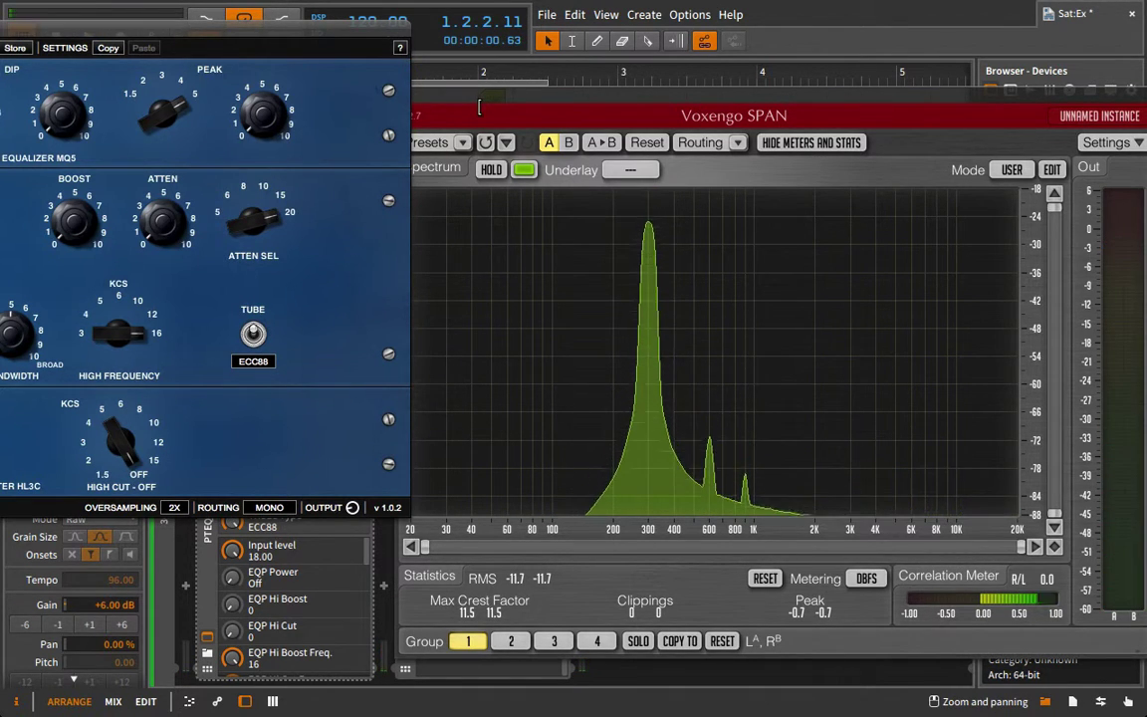
- Close the PTEq-X and SPAN plugin windows
left_click_drag(327, 29, 1059, 150)
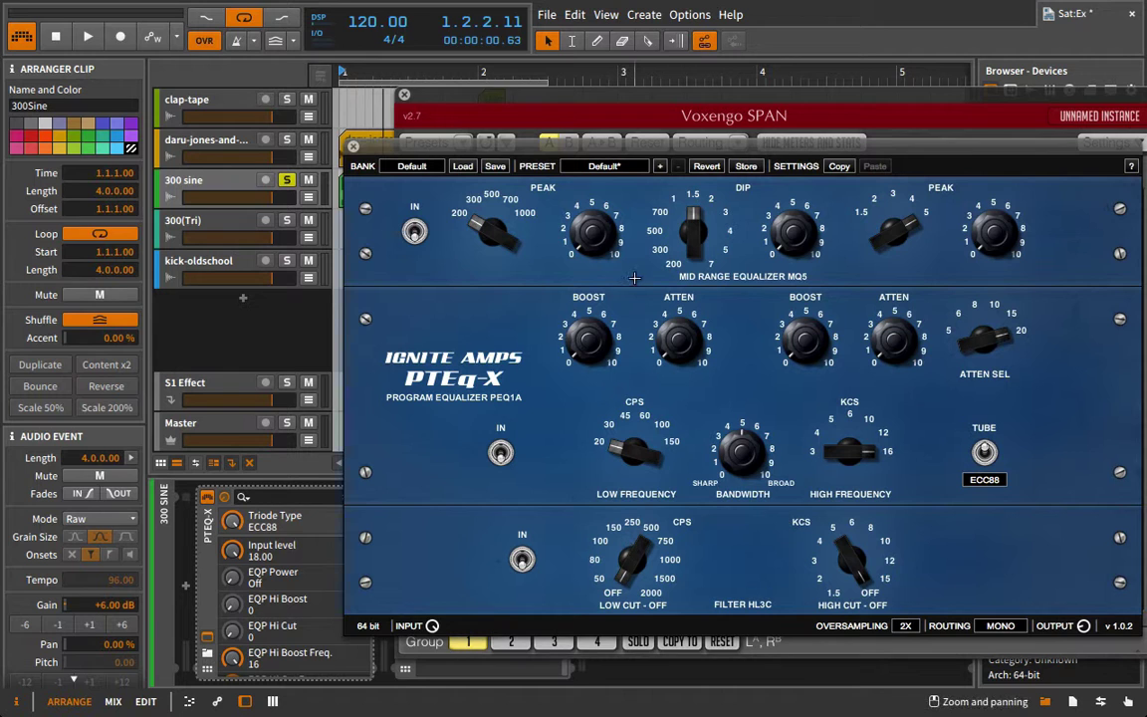
left_click(350, 147)
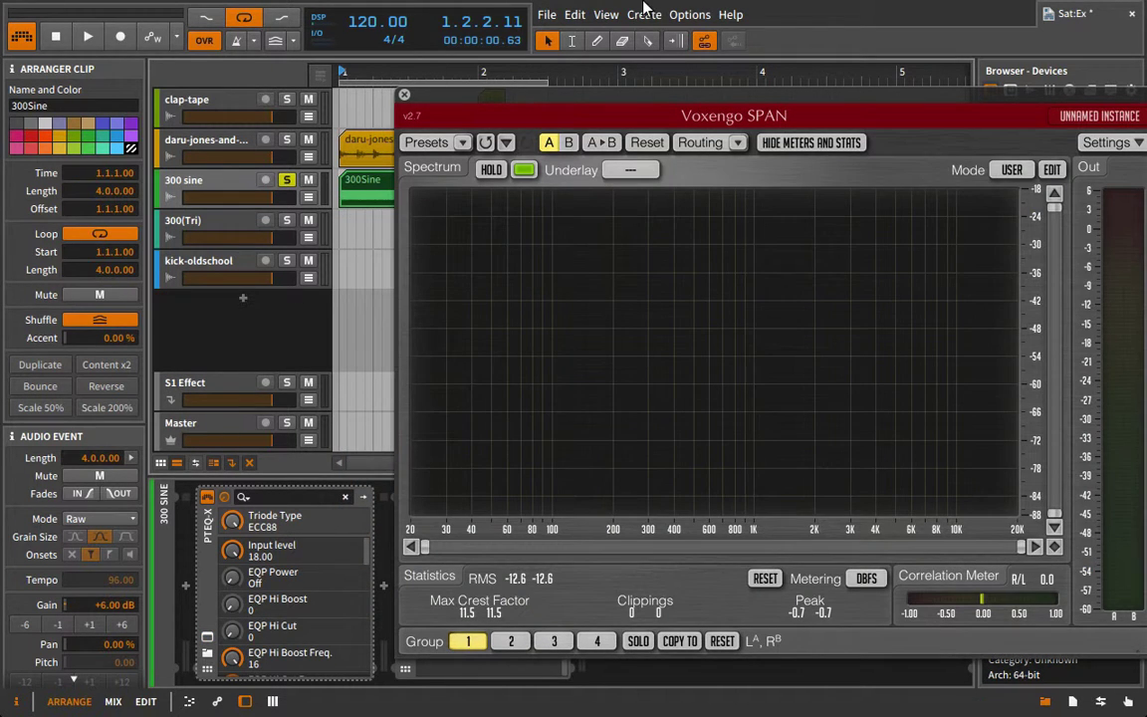
left_click(405, 95)
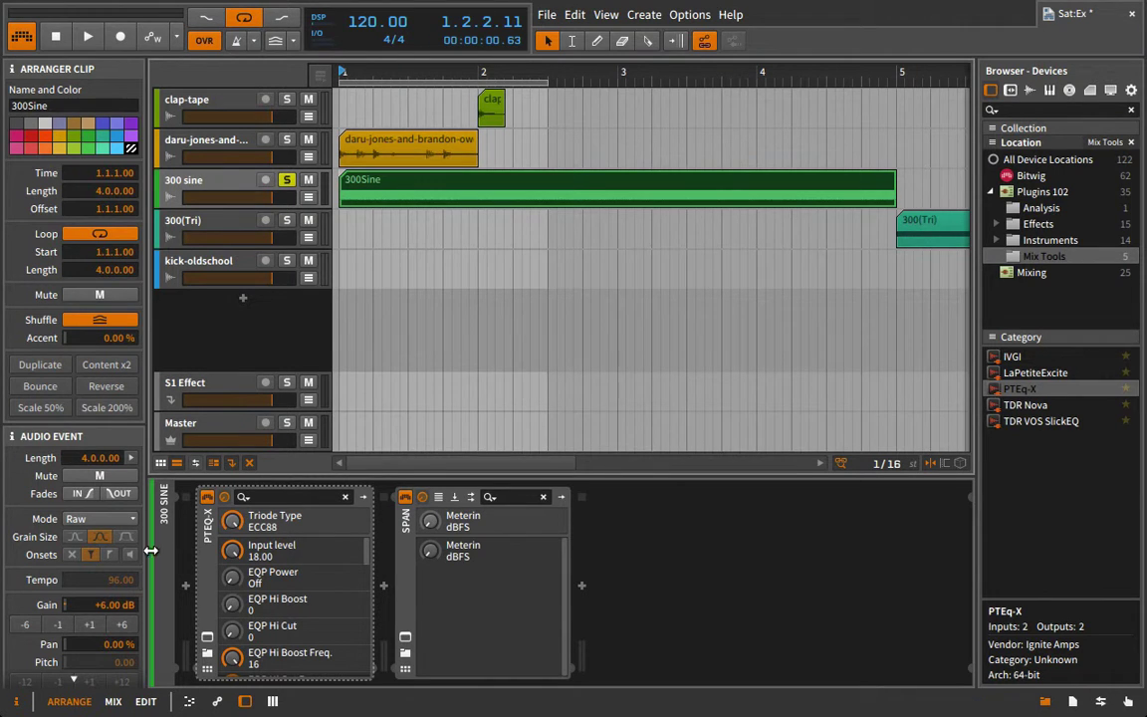
- Replace PTEq-X with IVGI ahead of SPAN in the 300 sine track's device chain
left_click(204, 528)
key("Delete")
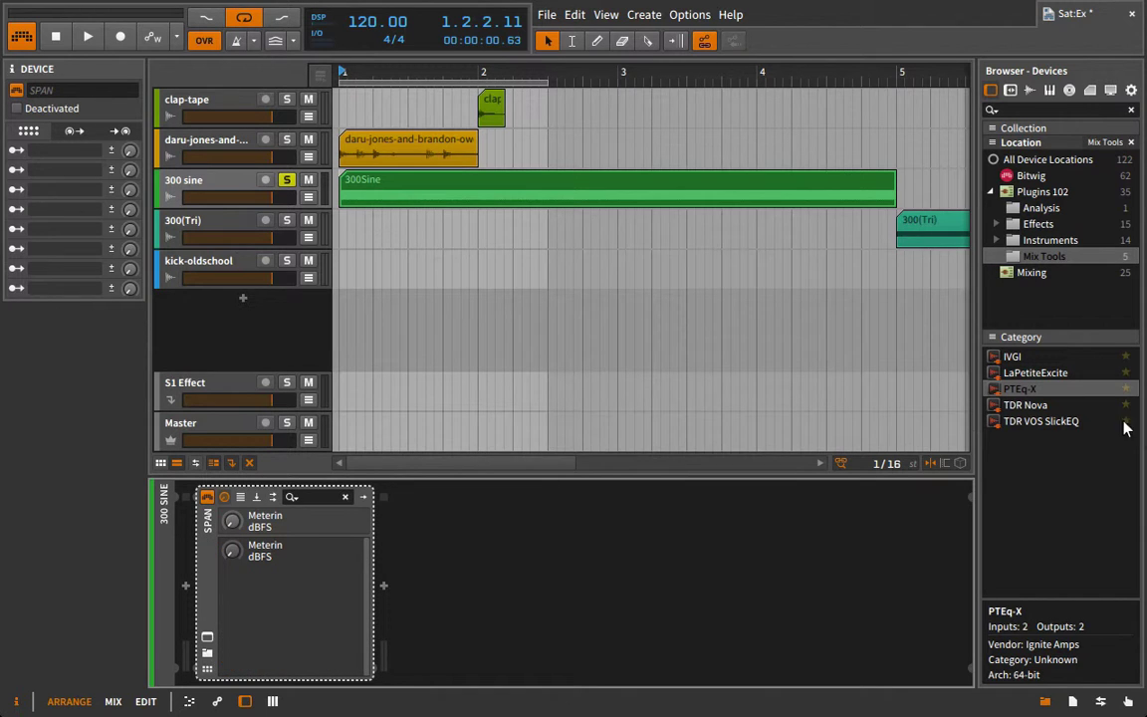
left_click(1011, 359)
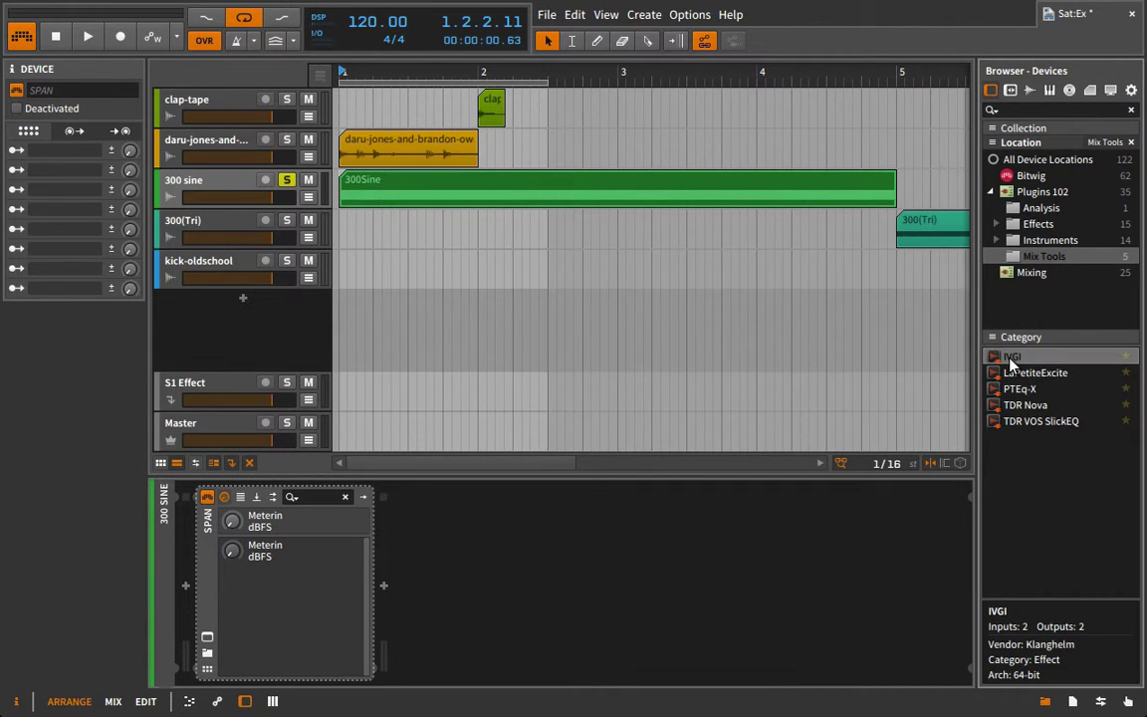
left_click_drag(806, 523, 181, 603)
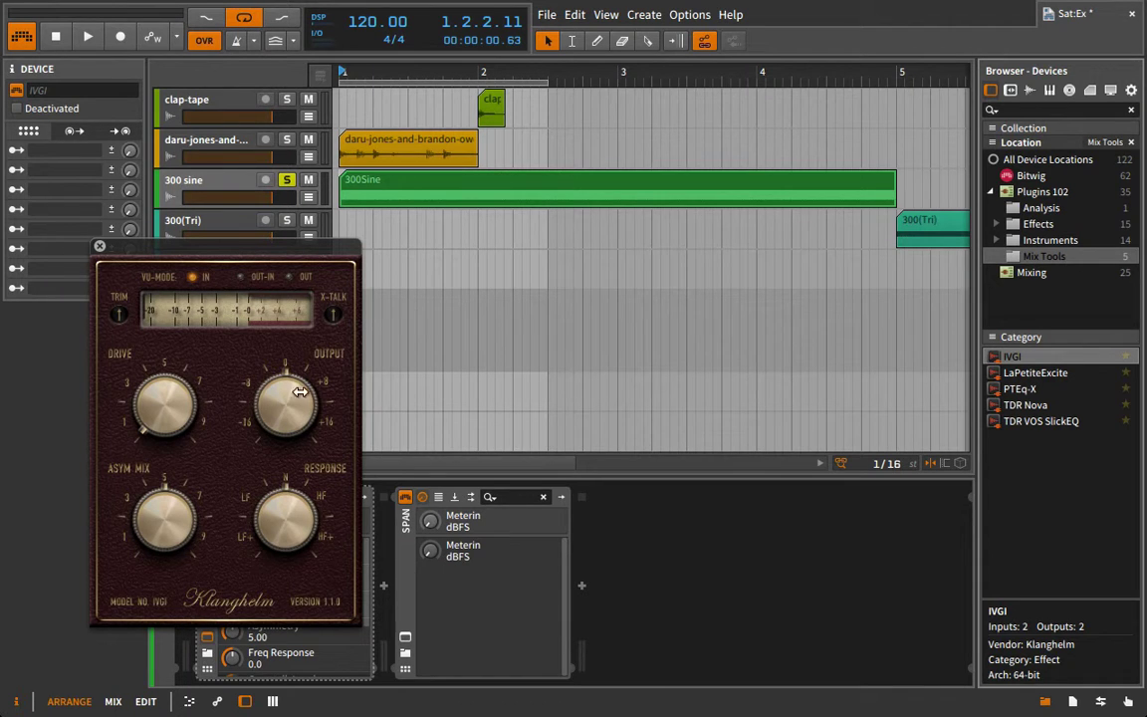
- Play the 300 Hz sine and lower IVGI's input trim to -11.7
left_click_drag(275, 251, 296, 182)
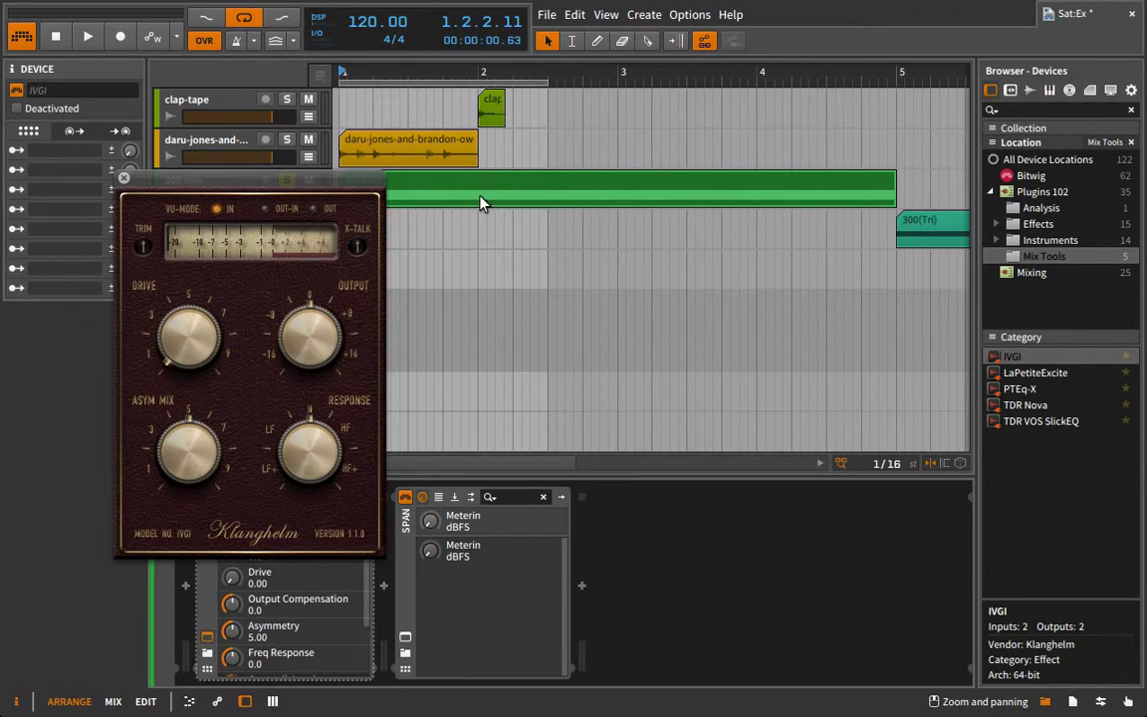
left_click(431, 175)
left_click_drag(338, 182, 728, 140)
key("space")
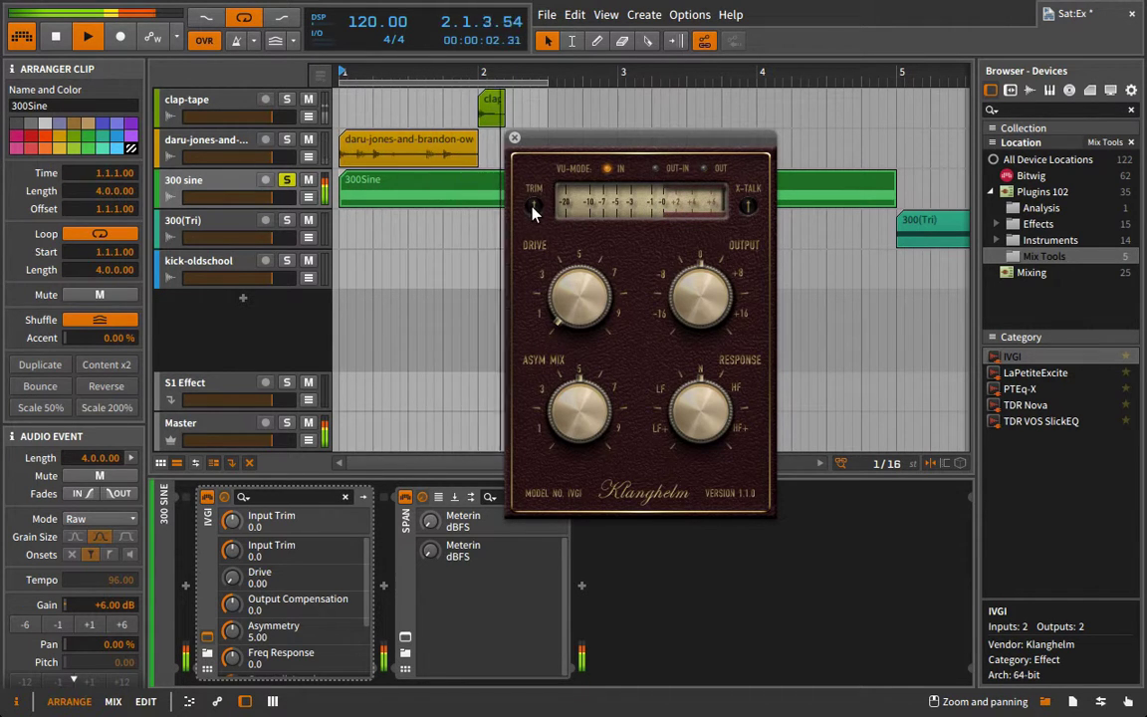
left_click_drag(534, 205, 518, 257)
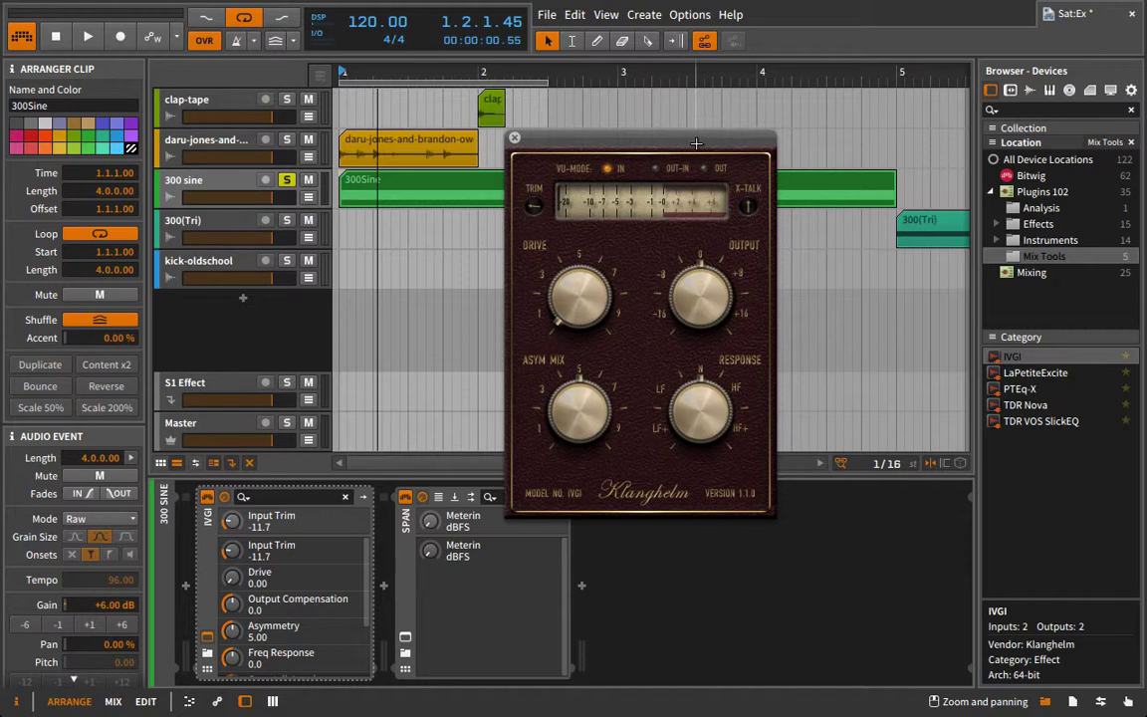
- Restart playback and place the IVGI window side by side with SPAN's spectrum display
left_click_drag(696, 145, 787, 139)
key("space")
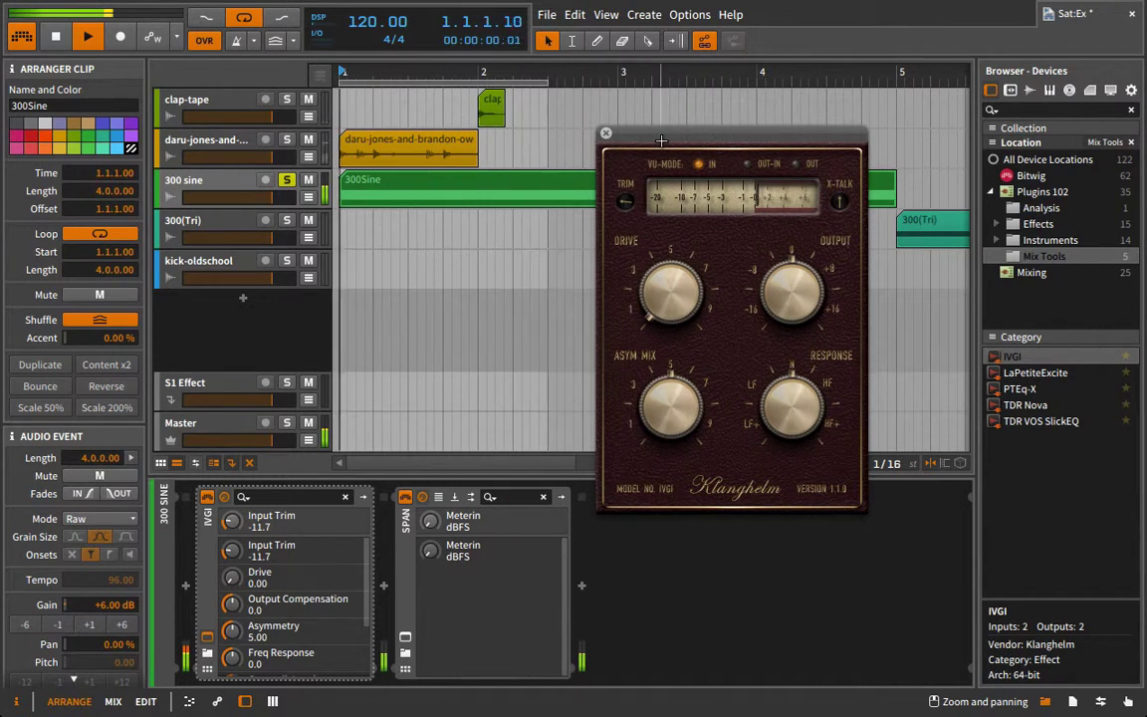
left_click_drag(737, 135, 221, 106)
left_click(405, 496)
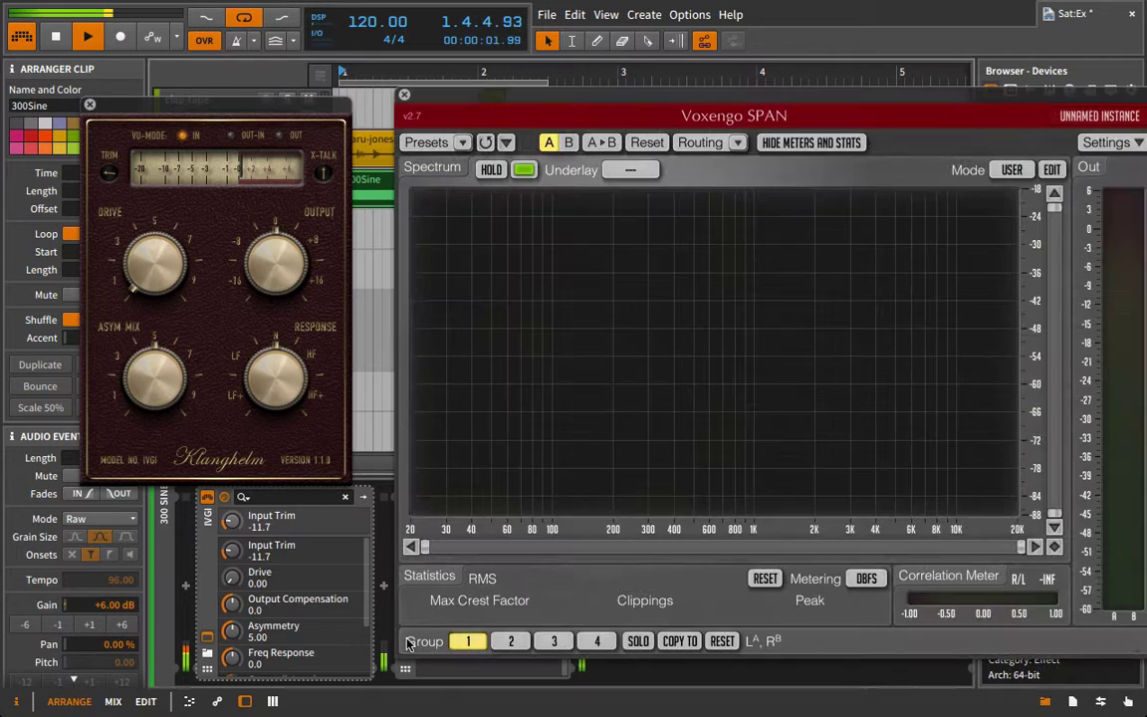
- Raise IVGI's drive to 9.85 while watching the harmonics in the spectrum
left_click_drag(145, 234, 174, 40)
left_click_drag(126, 294, 118, 209)
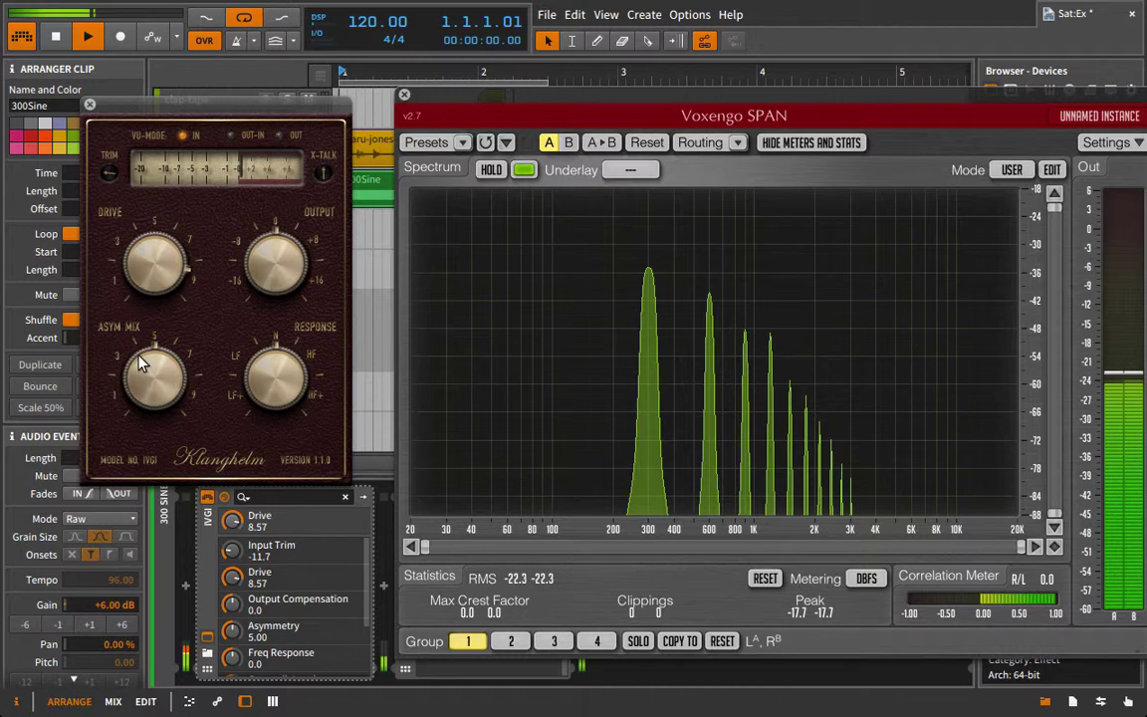
left_click_drag(172, 263, 101, 189)
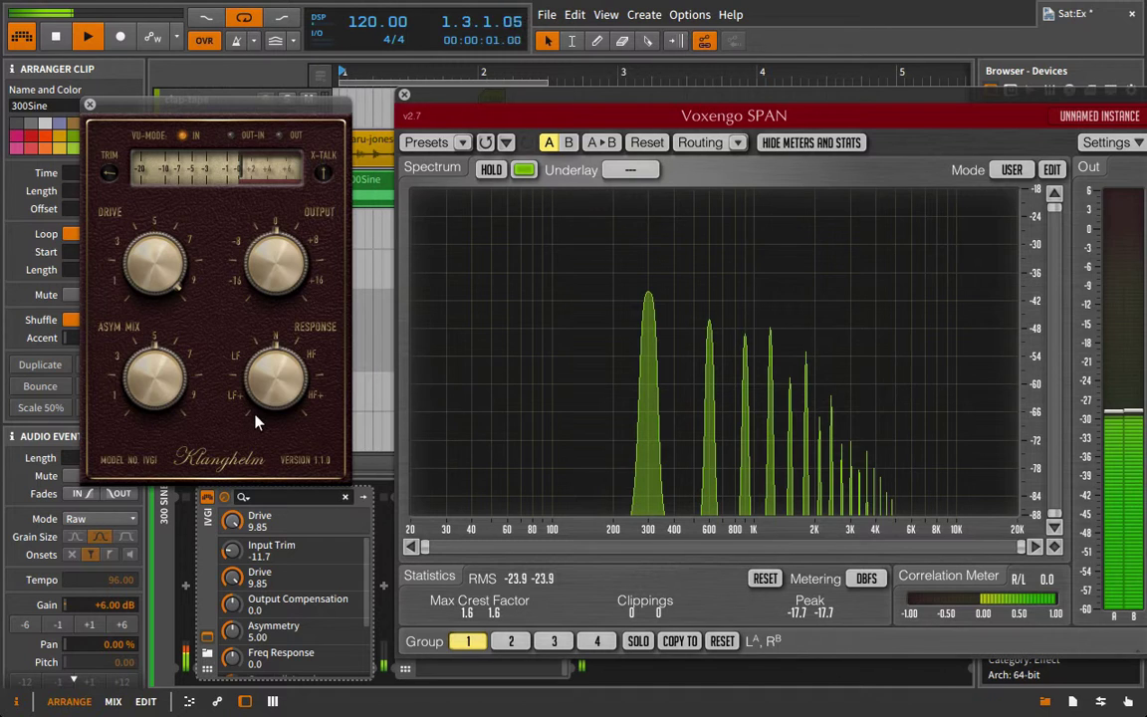
- Try IVGI's frequency response at its extremes, reset it to 0.0, and raise the drive to 10.00
left_click_drag(268, 362, 284, 217)
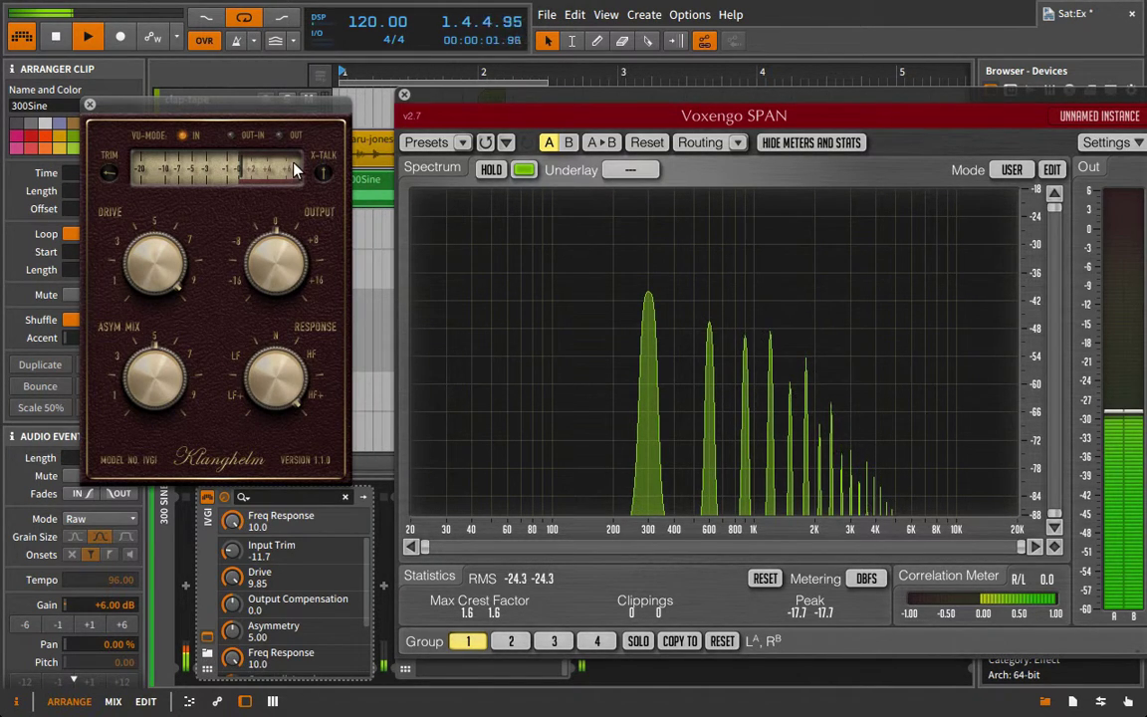
left_click_drag(295, 169, 231, 564)
double_click(279, 384)
left_click_drag(137, 291, 304, 448)
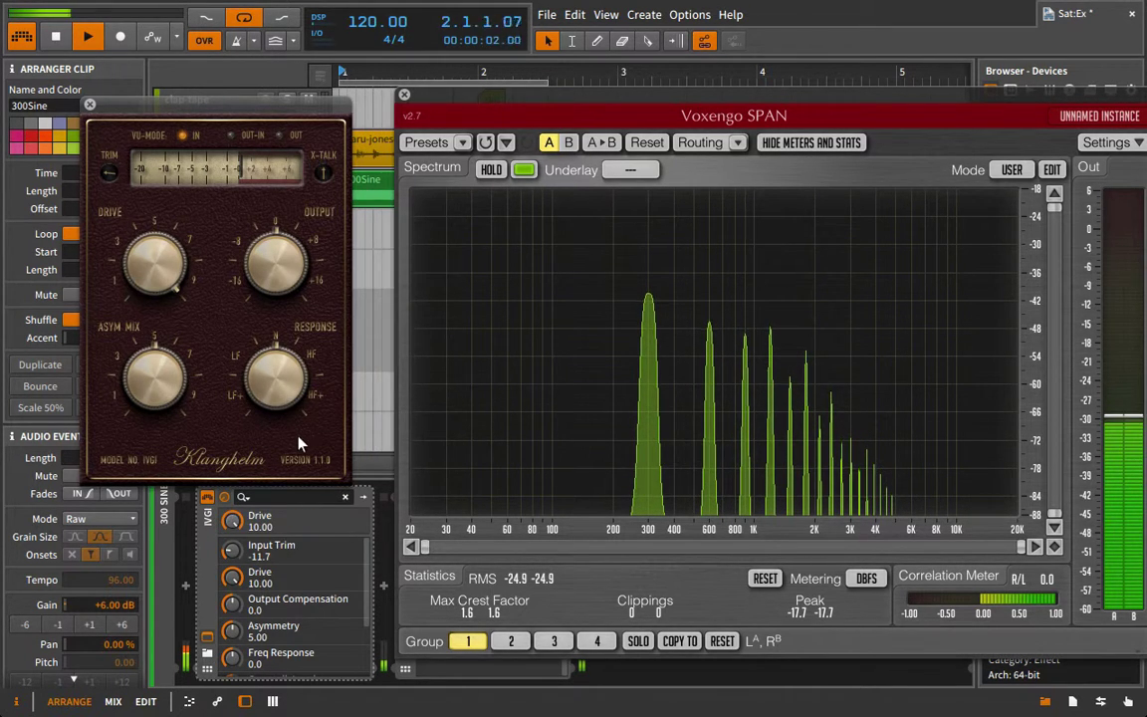
- Raise the output compensation to 13.4 and compare frequency response settings down to -10.0 before resetting it to 0.0
left_click_drag(294, 274, 289, 159)
left_click_drag(277, 378, 264, 199)
left_click_drag(249, 364, 235, 575)
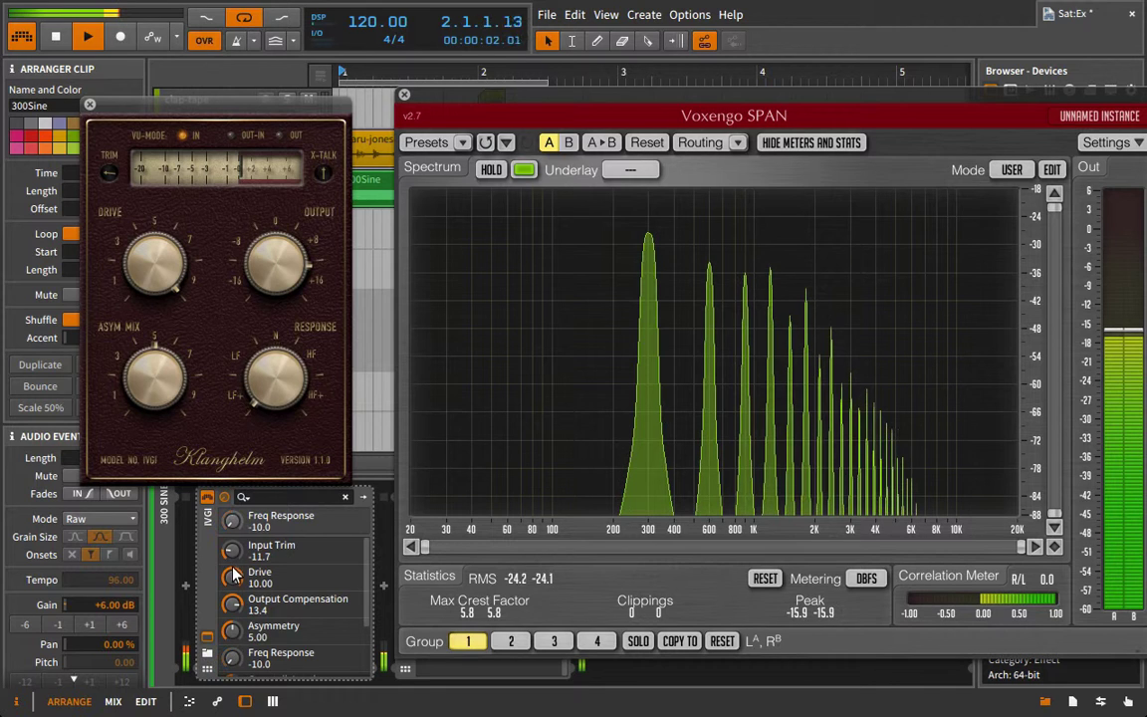
double_click(274, 381)
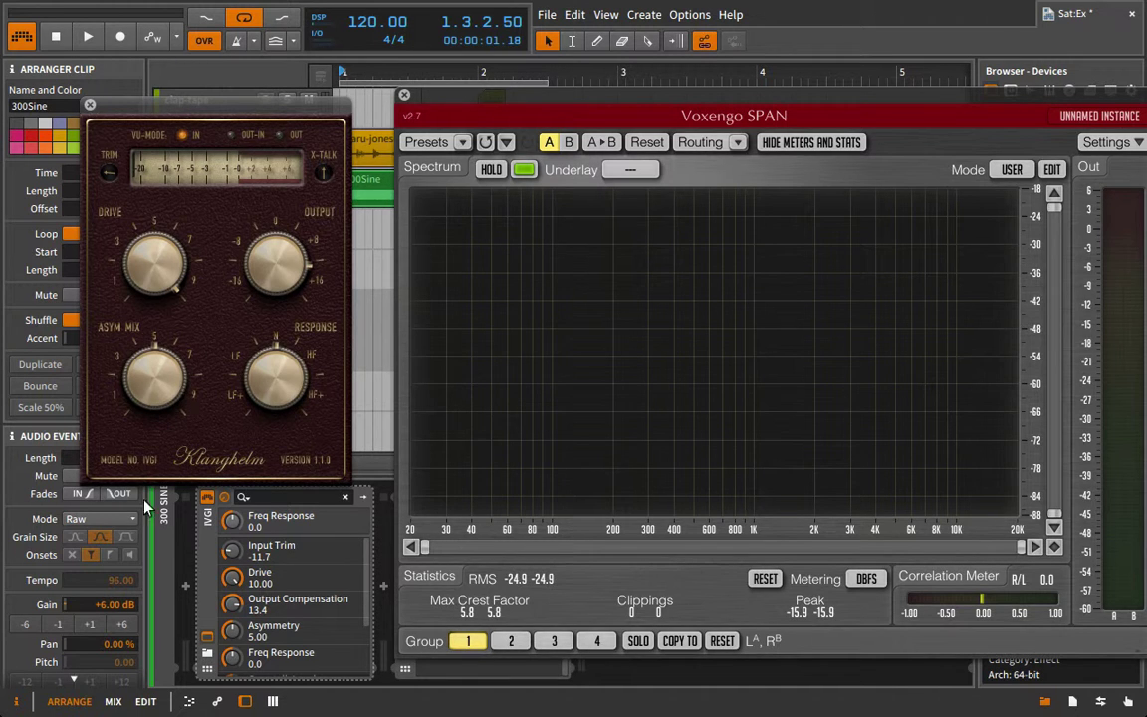
- Compare IVGI's asymmetry settings against the spectrum, finishing on 5.00, and close the SPAN and IVGI windows
key("space")
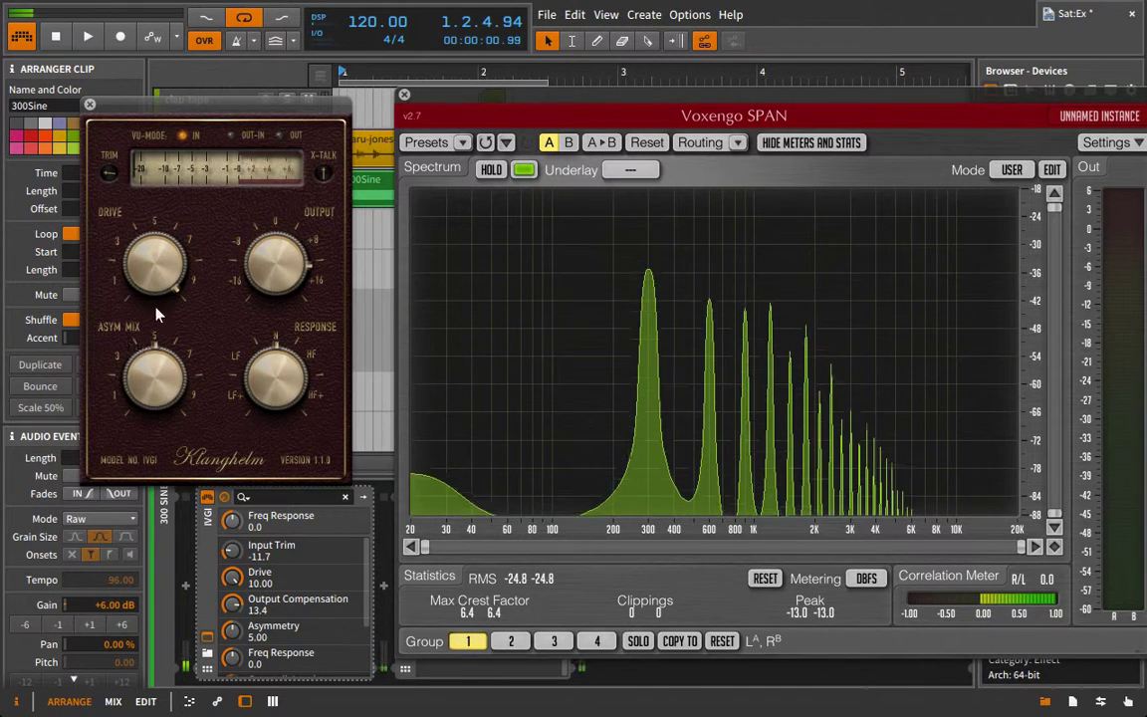
left_click_drag(167, 378, 122, 396)
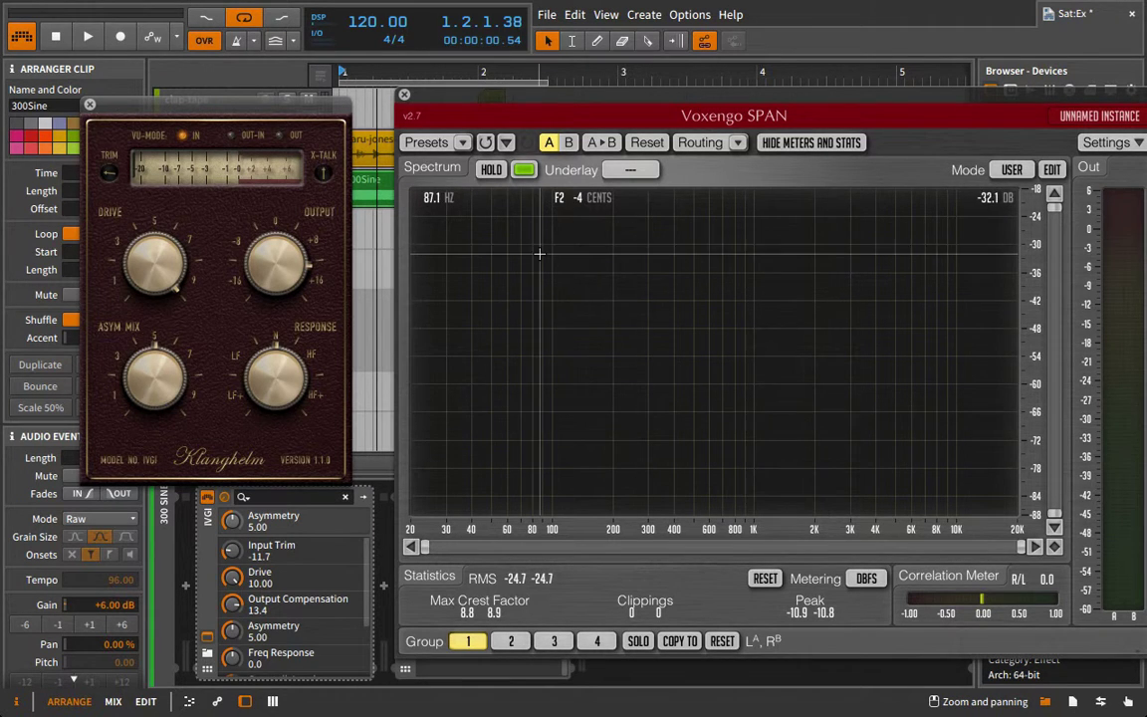
left_click(404, 95)
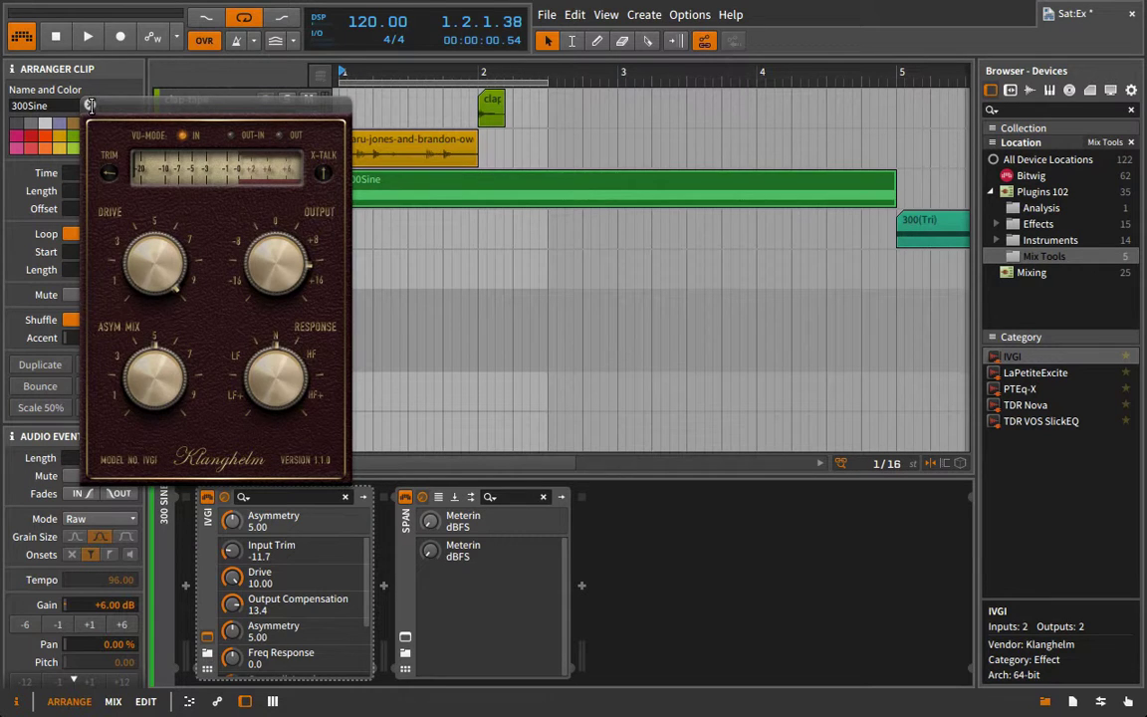
left_click(88, 104)
- Solo the drum loop track instead of the 300 sine track
left_click(374, 157)
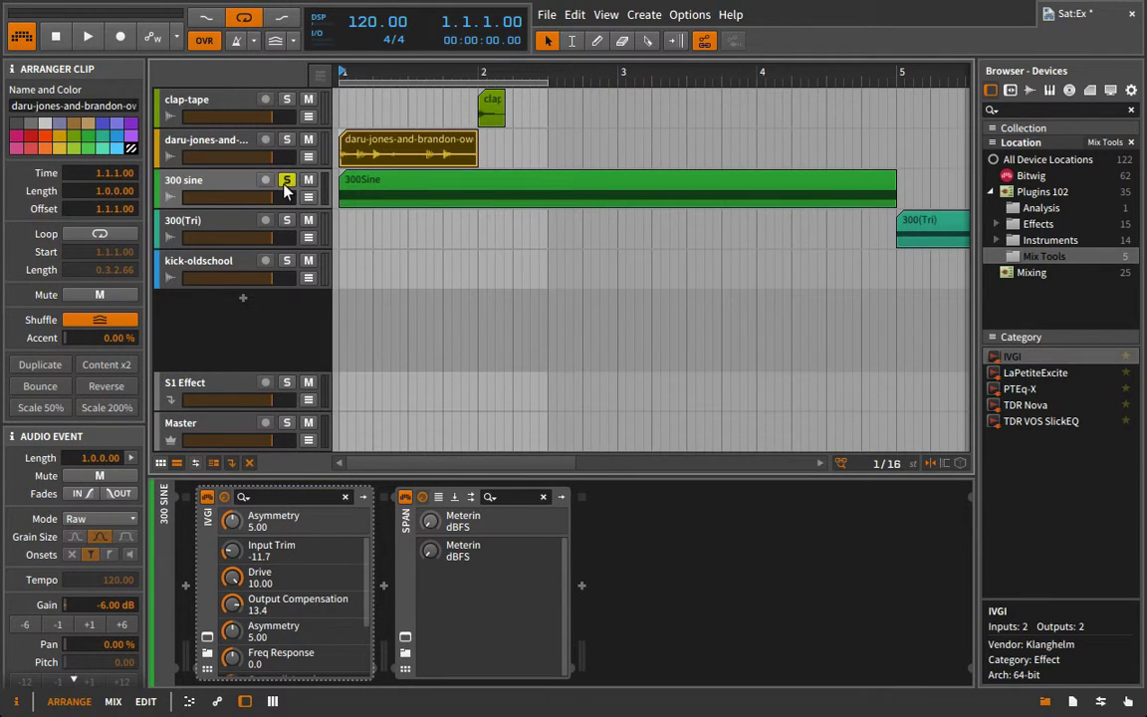
left_click(214, 142)
key("s")
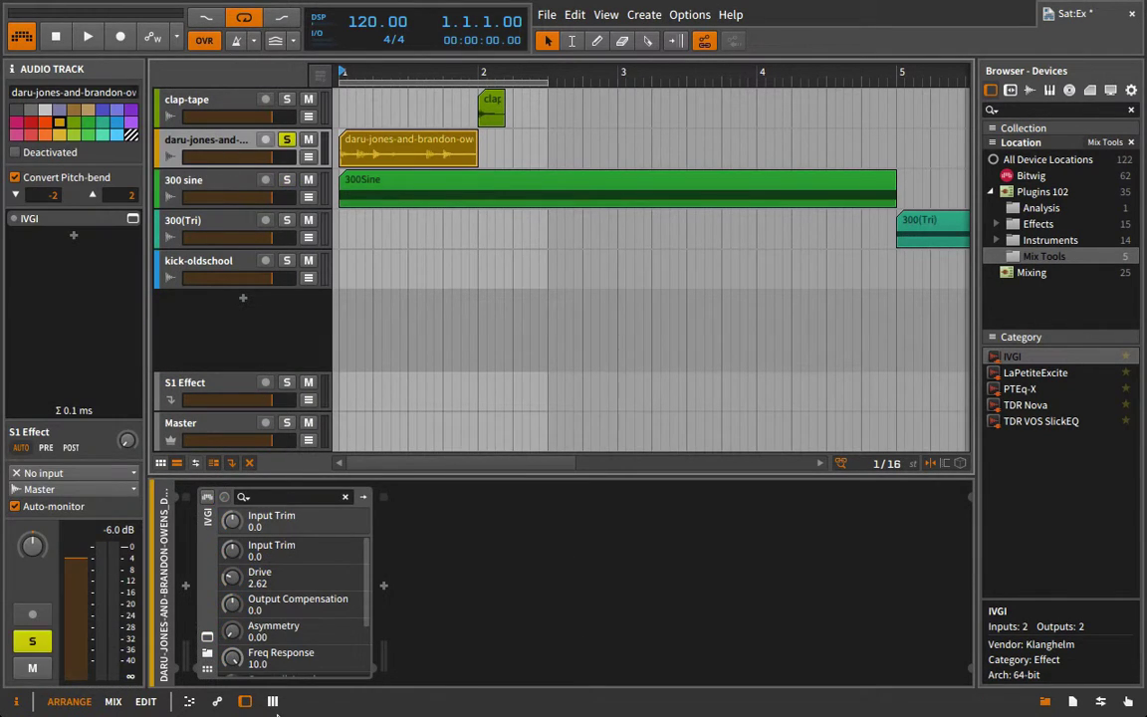
- Replace the drum loop track's existing IVGI with a fresh instance
left_click(224, 582)
left_click(203, 525)
key("Delete")
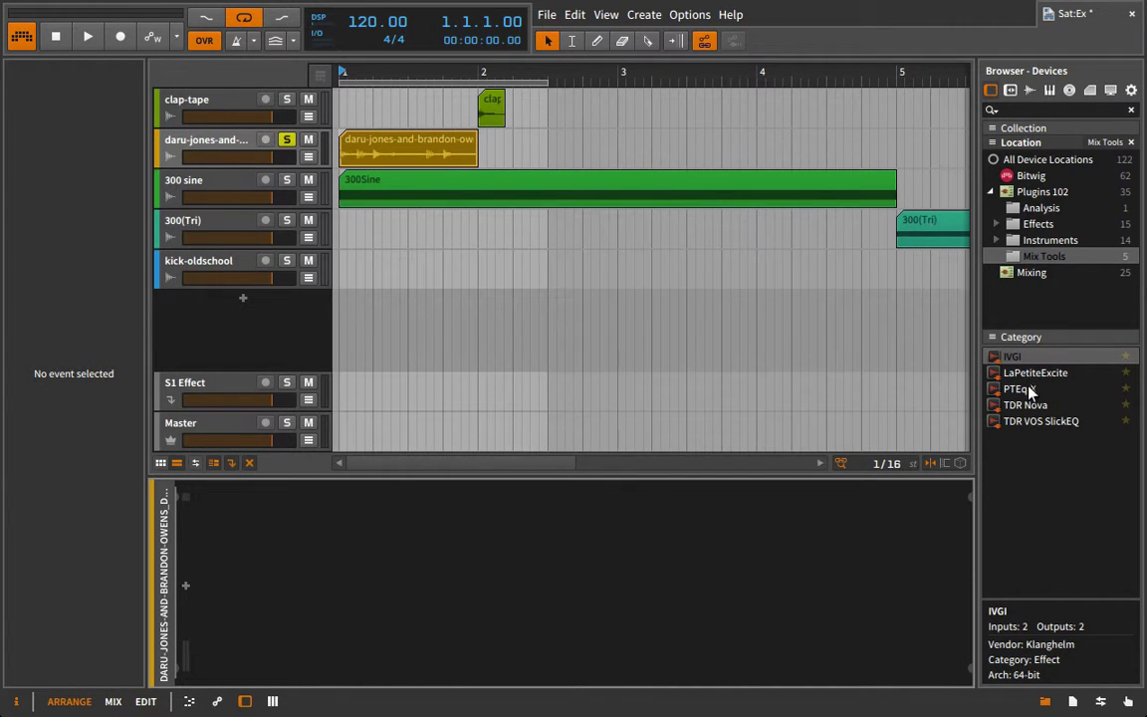
left_click_drag(1012, 355, 637, 573)
- Set the loop region to one bar covering the drum clip and play it with the IVGI window moved clear
mouse_move(487, 75)
left_mouse_down()
mouse_move(468, 94)
mouse_move(482, 95)
left_mouse_up()
key("space")
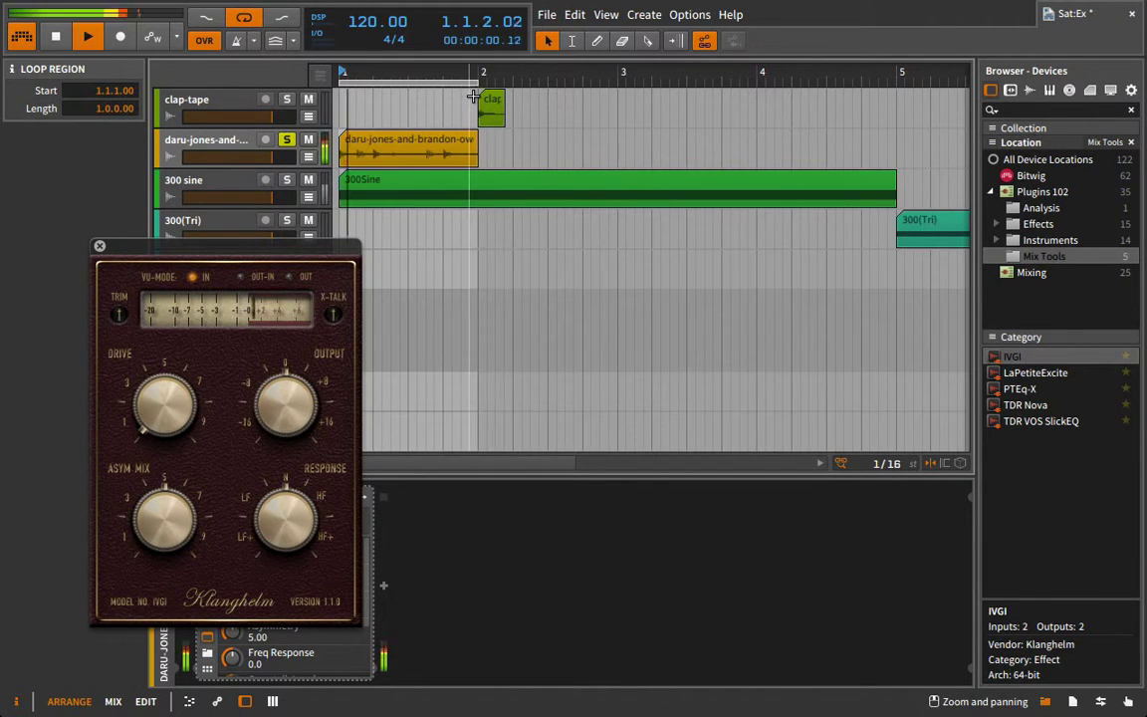
left_click_drag(267, 245, 597, 197)
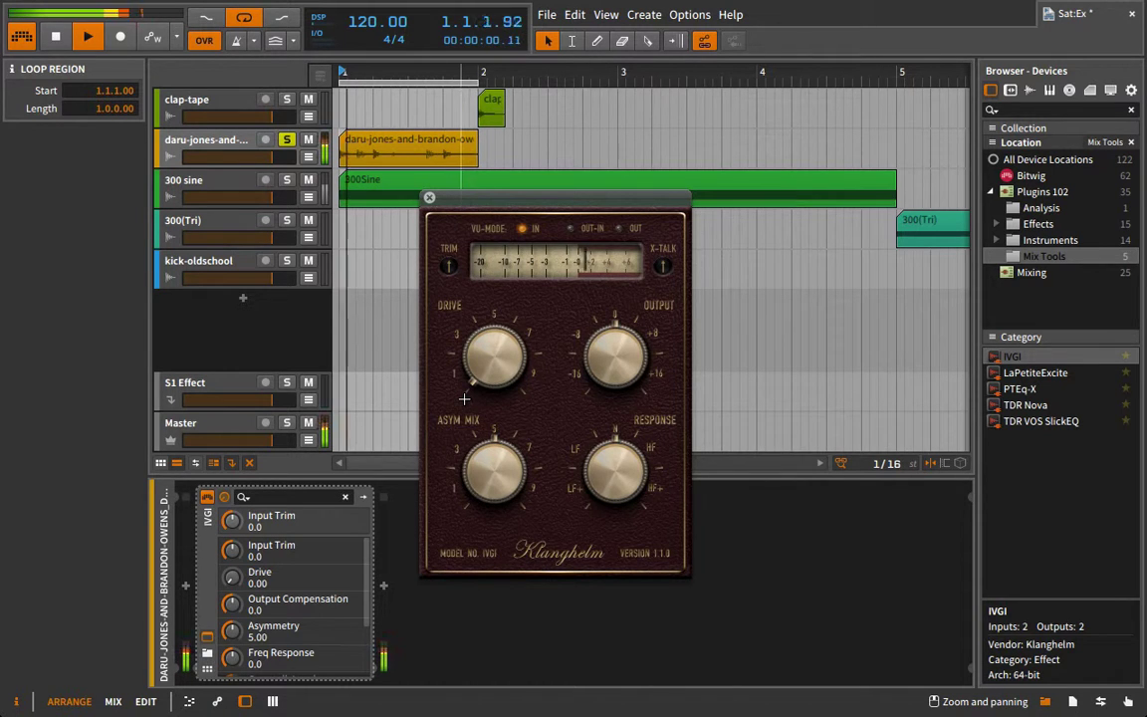
- Set IVGI's output compensation to 6.3 and drive to 7.08 on the drum loop
left_click_drag(505, 351, 484, 55)
mouse_move(607, 310)
left_mouse_down()
mouse_move(610, 345)
mouse_move(609, 330)
left_mouse_up()
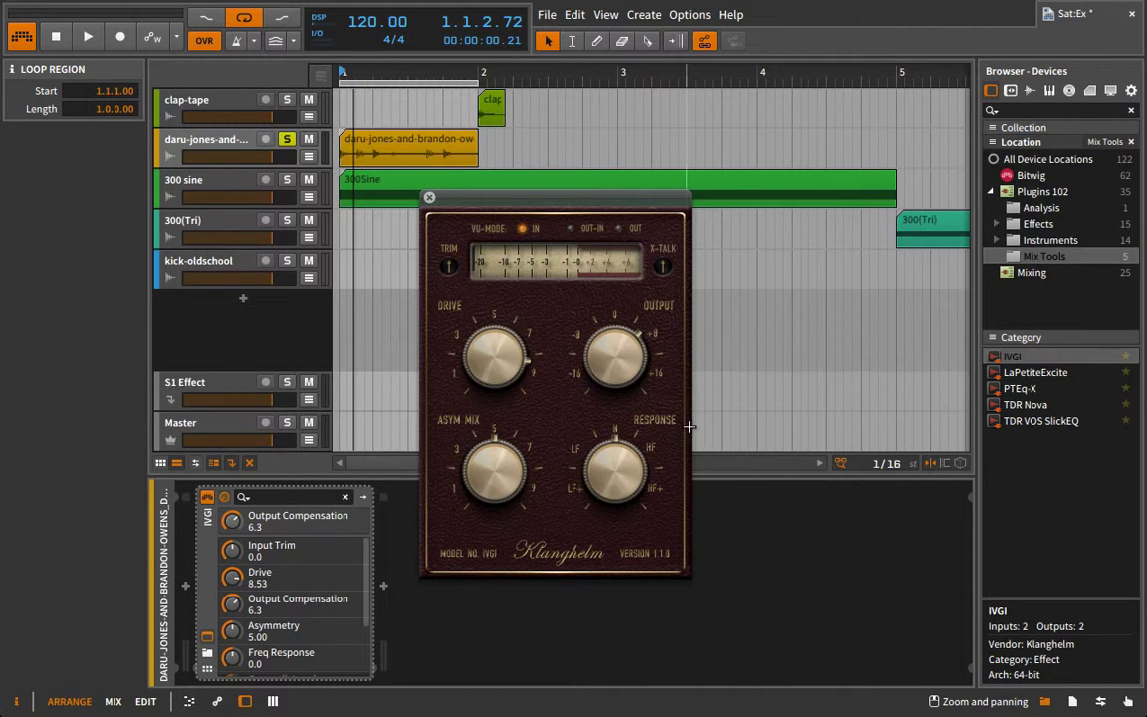
left_click_drag(503, 360, 507, 414)
- Compare asymmetry at 0.00 and 10.00 on the drum loop with output compensation lowered to 3.1, and reset asymmetry to 5.00
left_click_drag(495, 466, 396, 710)
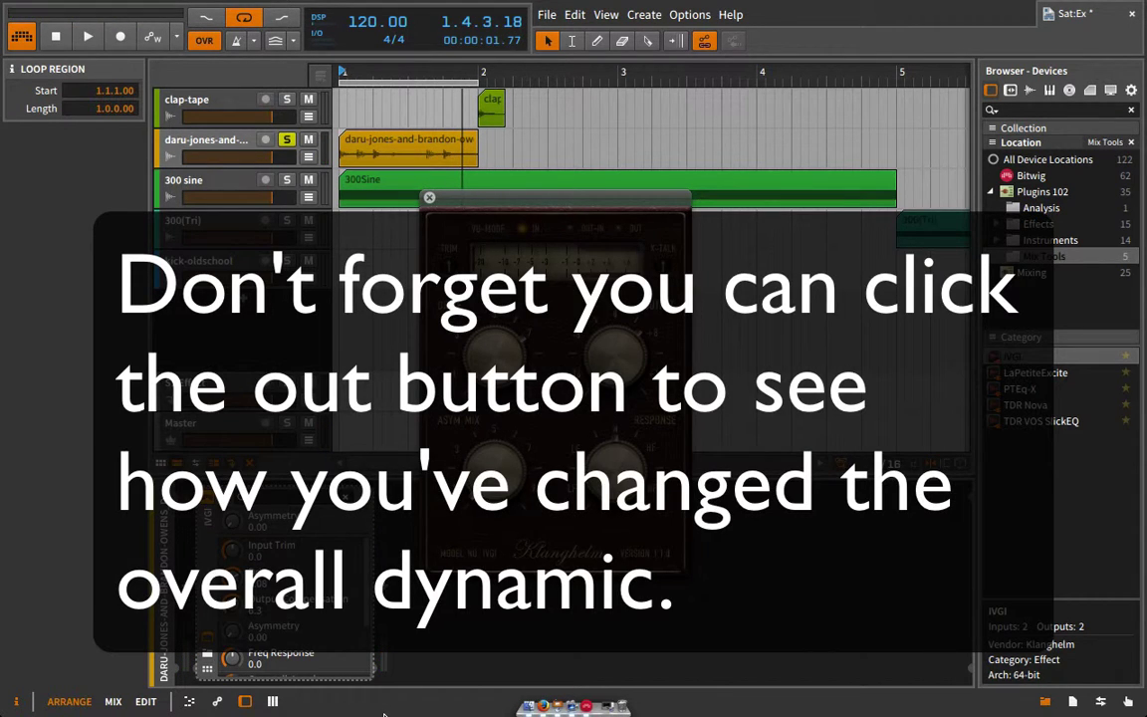
key("space")
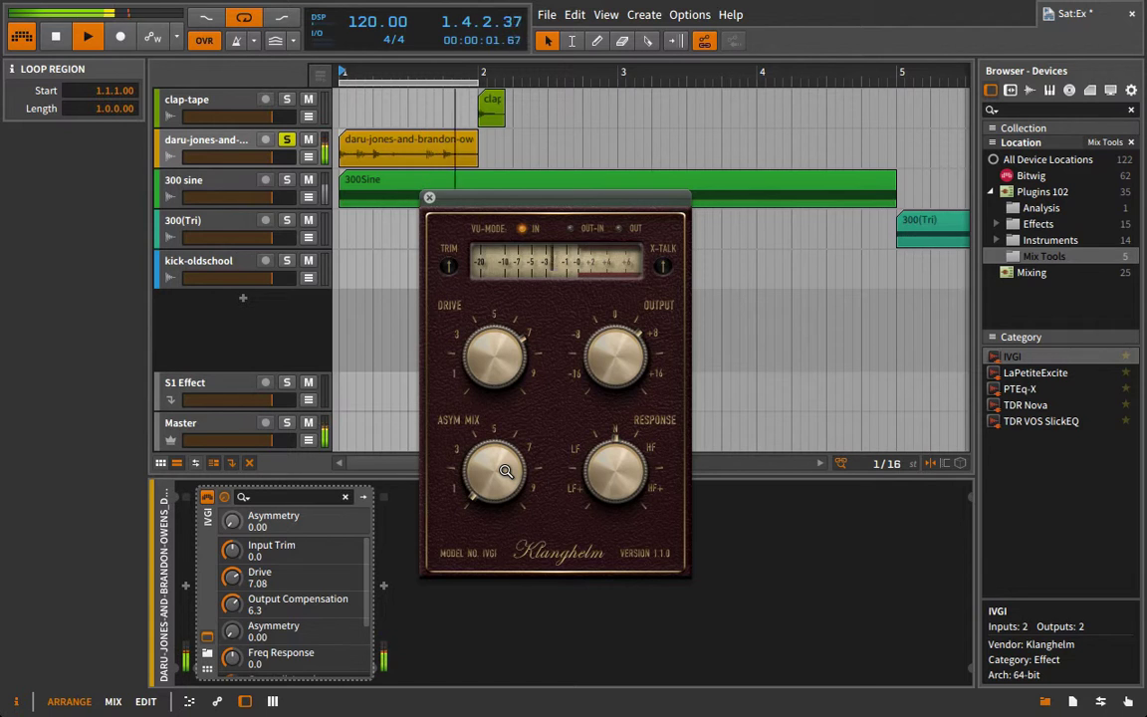
left_click_drag(505, 471, 508, 5)
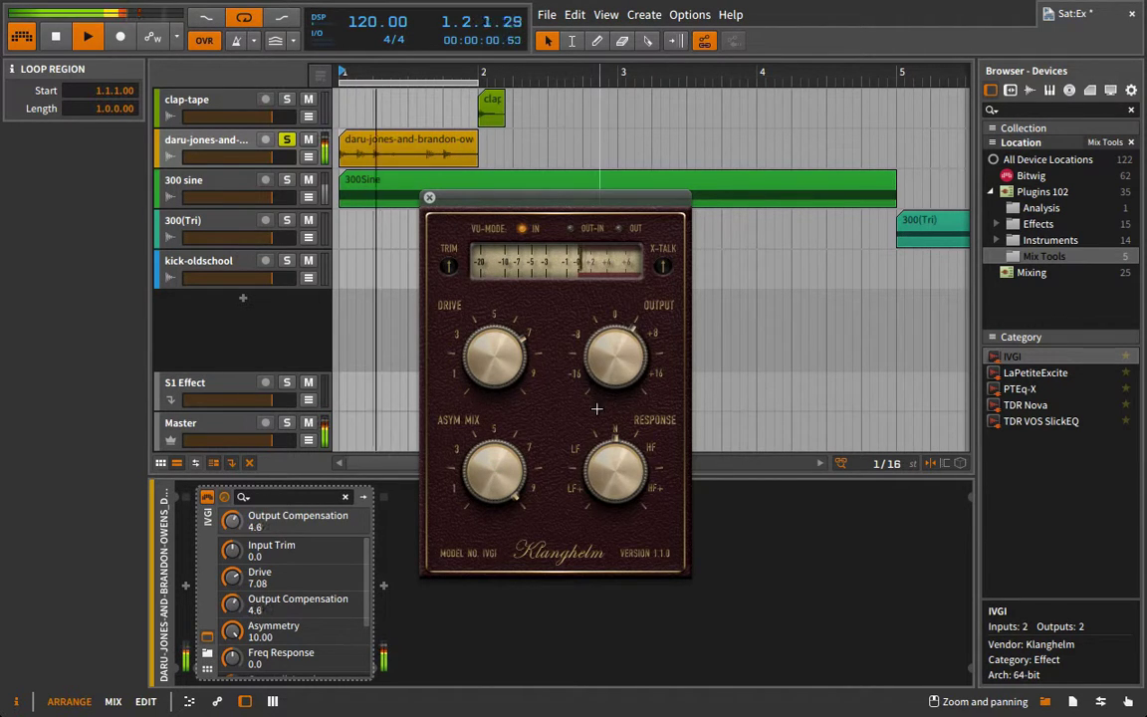
left_click_drag(510, 463, 458, 682)
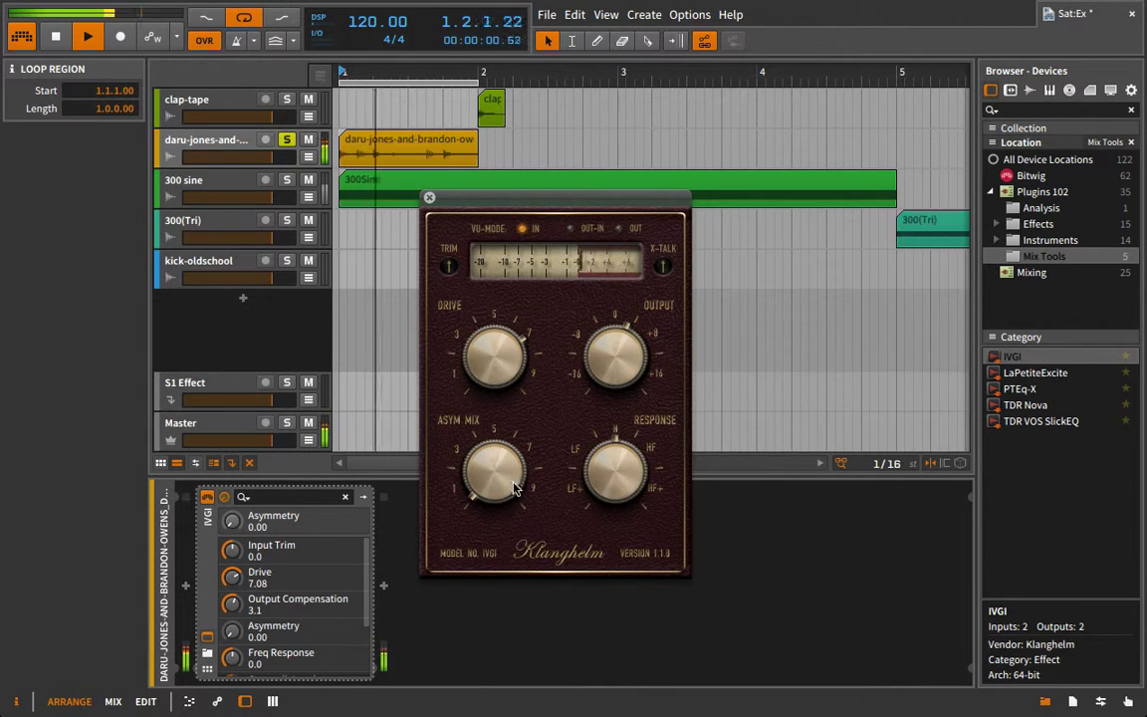
left_click_drag(511, 481, 513, 115)
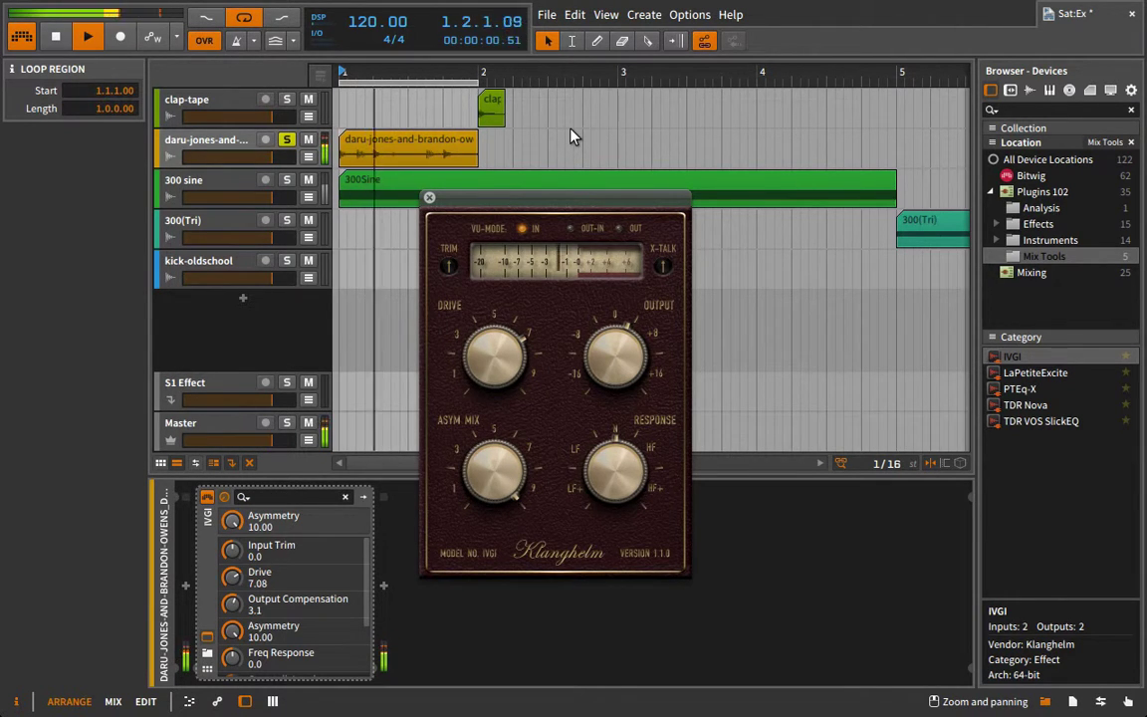
double_click(493, 468)
- Compare frequency response at -10.0 and 10.0 on the drums while lowering drive to 4.05 and output compensation to -0.7
left_click_drag(648, 469, 603, 716)
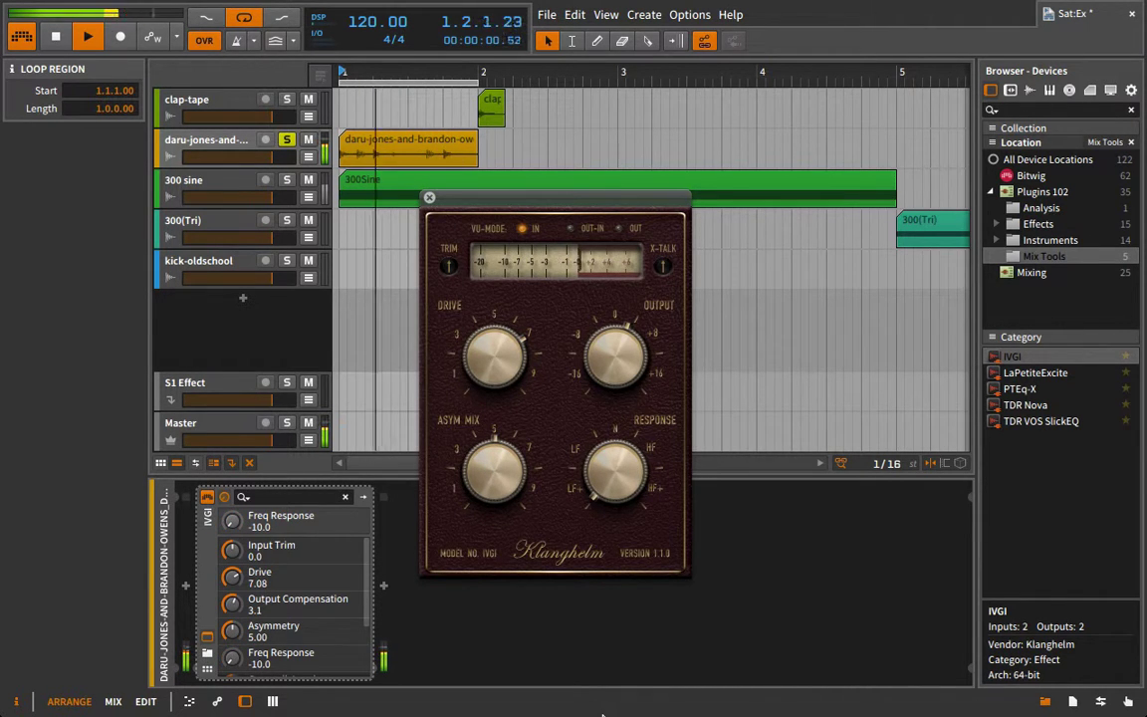
left_click_drag(497, 360, 472, 464)
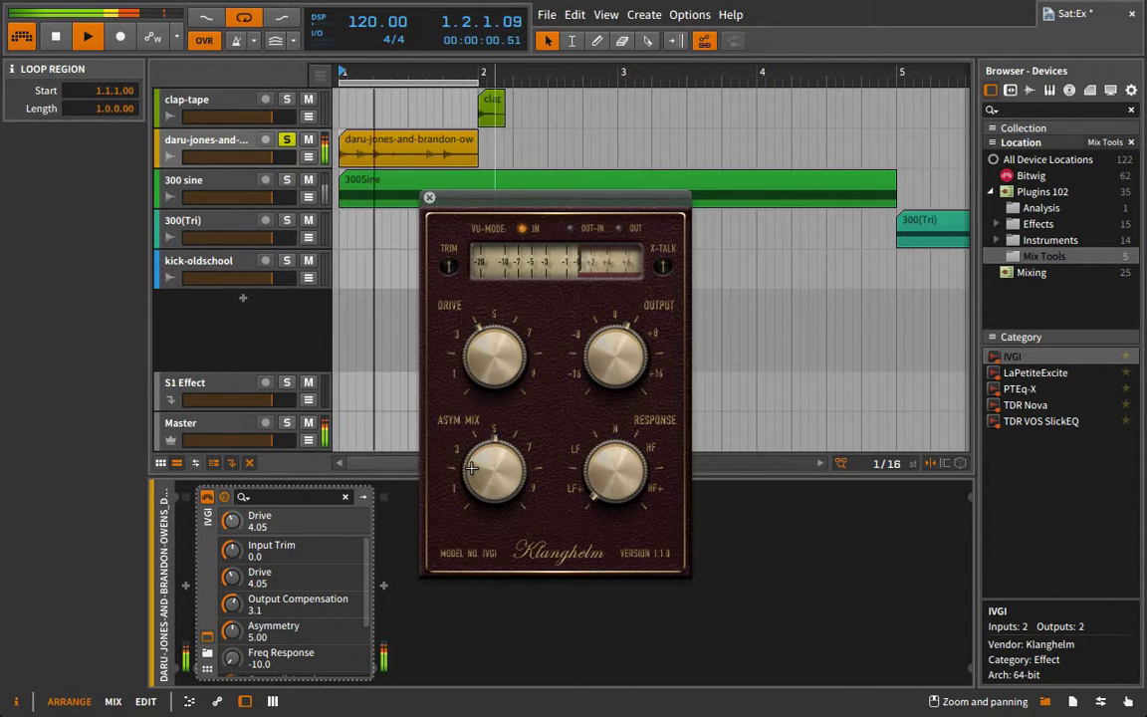
left_click(605, 474)
left_click_drag(604, 474, 465, 3)
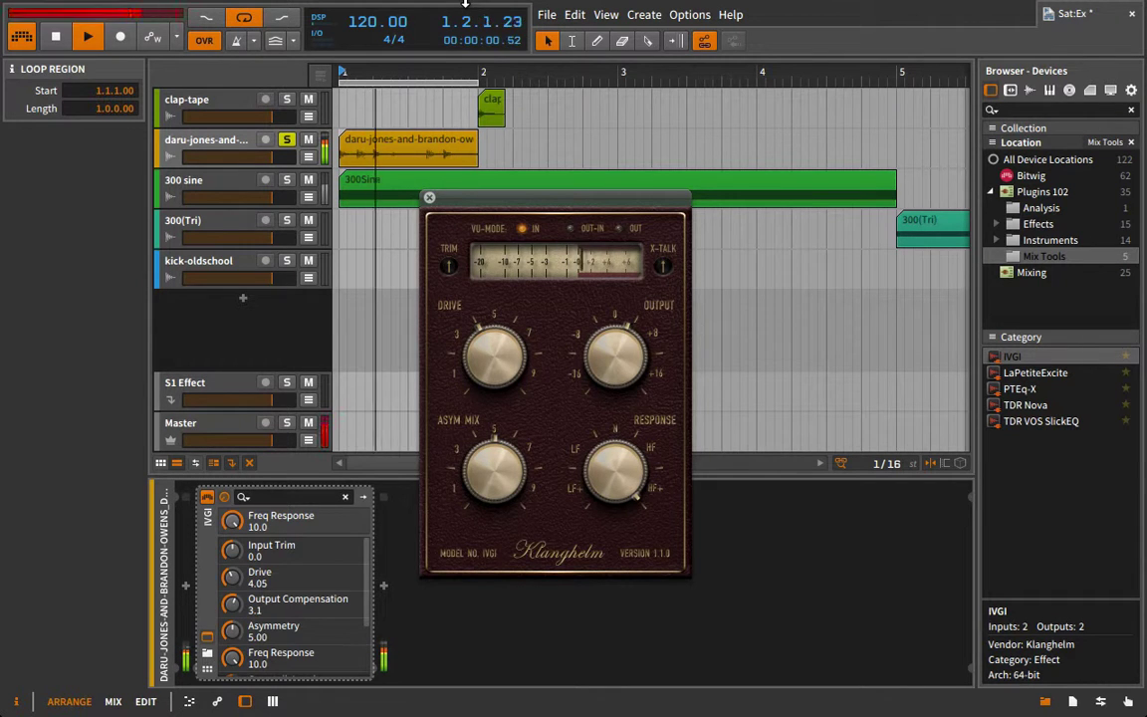
left_click_drag(597, 351, 596, 389)
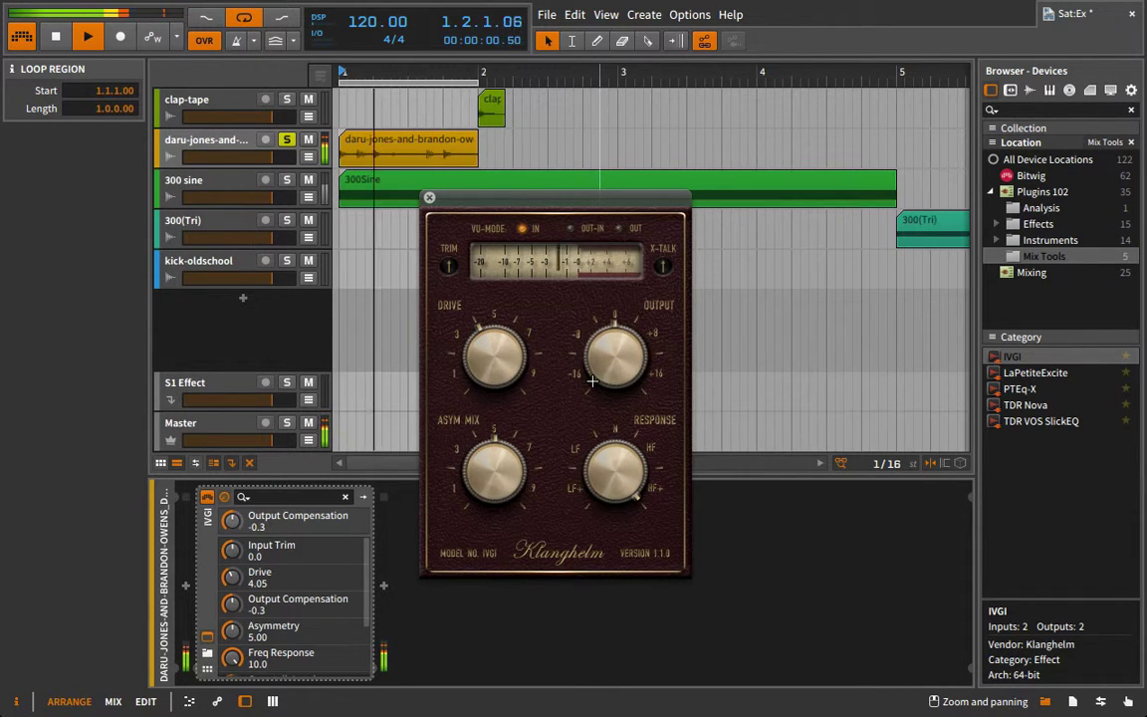
left_click_drag(616, 469, 615, 561)
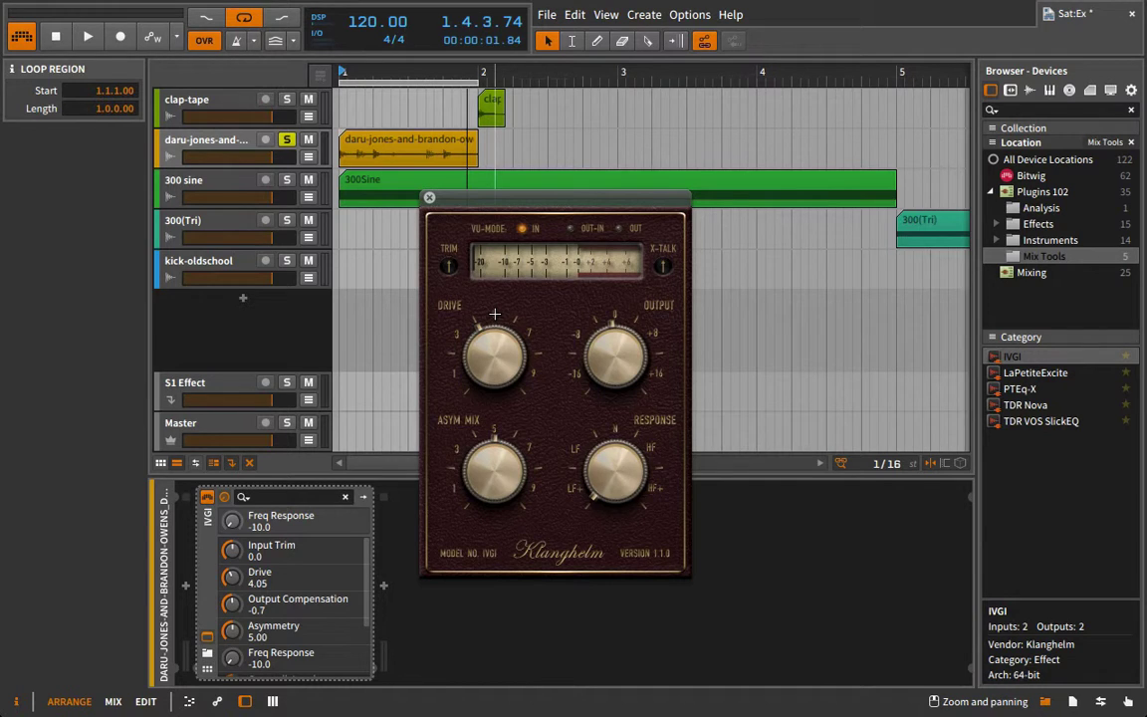
- Adjust IVGI on the playing drum loop to asymmetry 1.37, frequency response 5.2 and drive 4.63
key("space")
left_click_drag(615, 466, 587, 439)
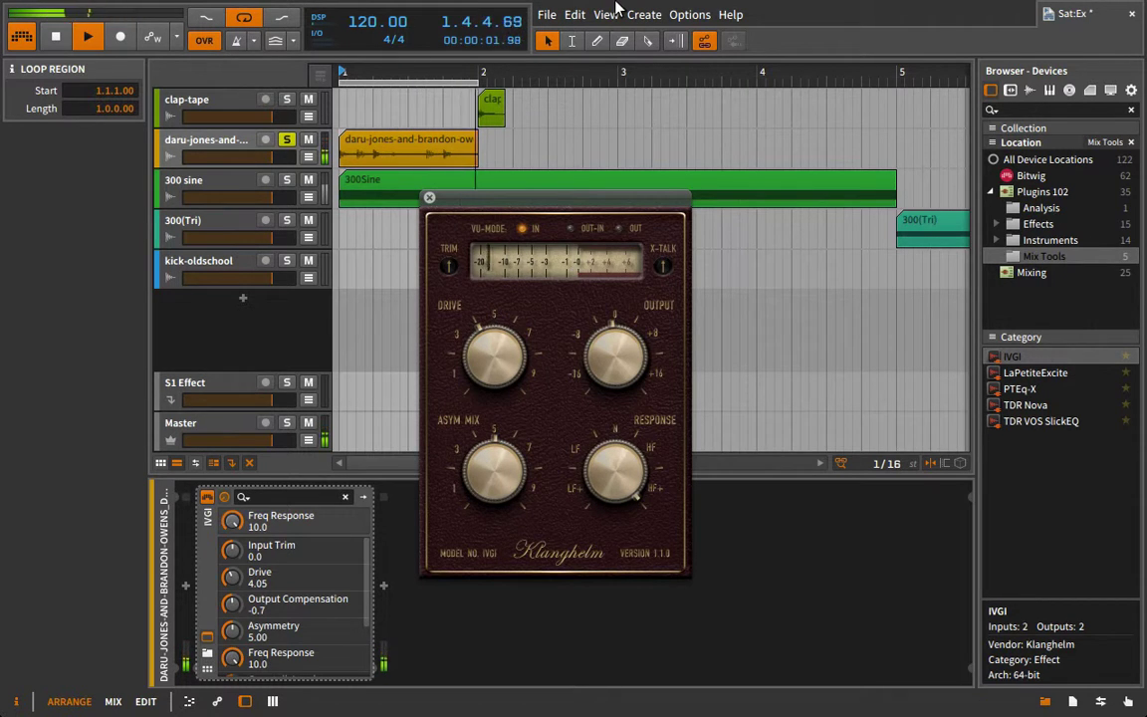
scroll(614, 488, "down", 1)
left_click_drag(615, 488, 590, 577)
left_click_drag(494, 468, 474, 590)
left_click(603, 490)
left_click_drag(596, 480, 595, 492)
mouse_move(495, 371)
left_mouse_down()
mouse_move(498, 338)
mouse_move(498, 353)
left_mouse_up()
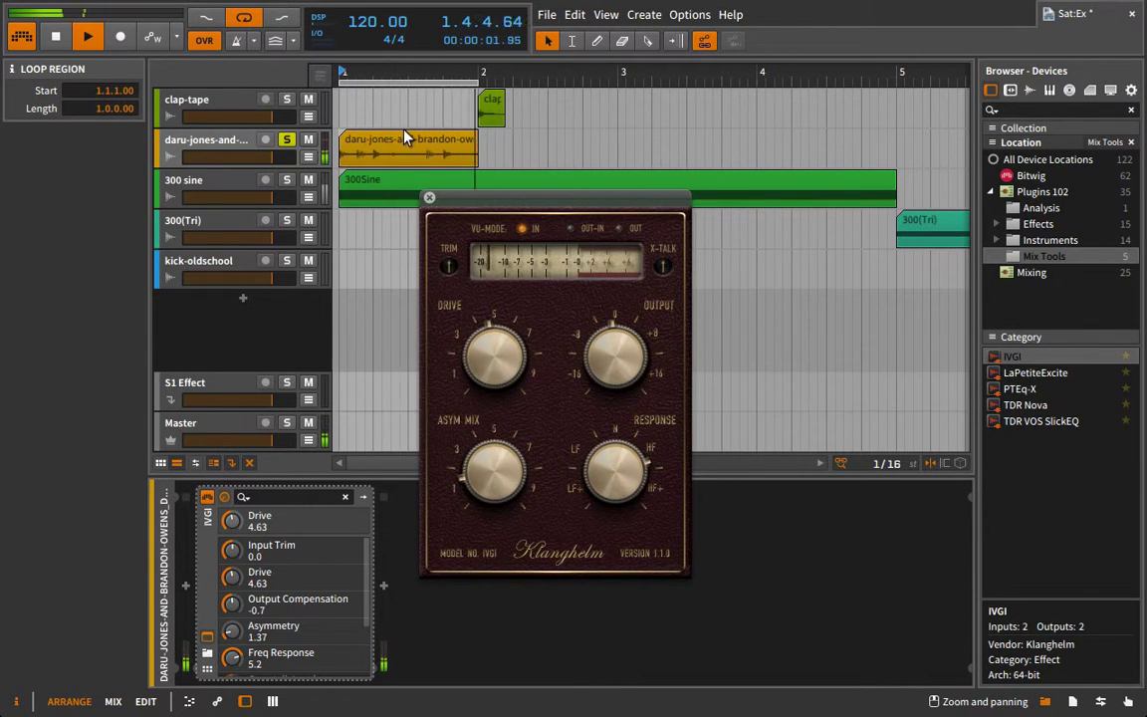
- Bypass IVGI on the playing drum loop and re-enable it to compare the dry and saturated sound
left_click(343, 139)
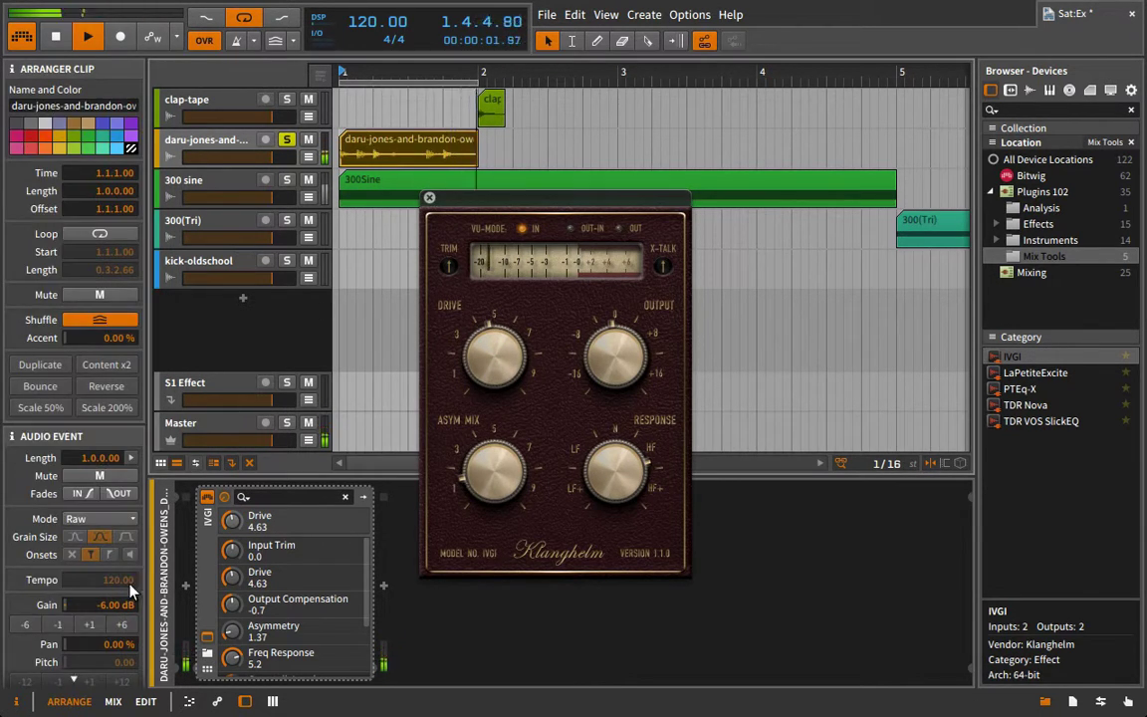
left_click(207, 499)
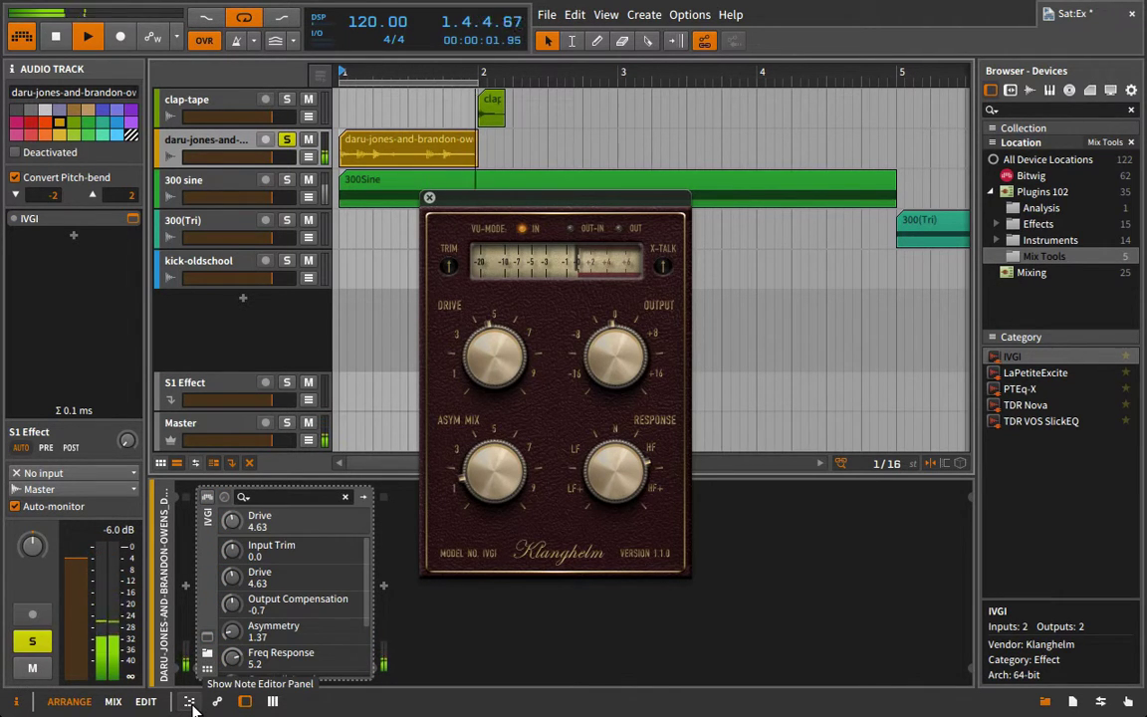
left_click(205, 498)
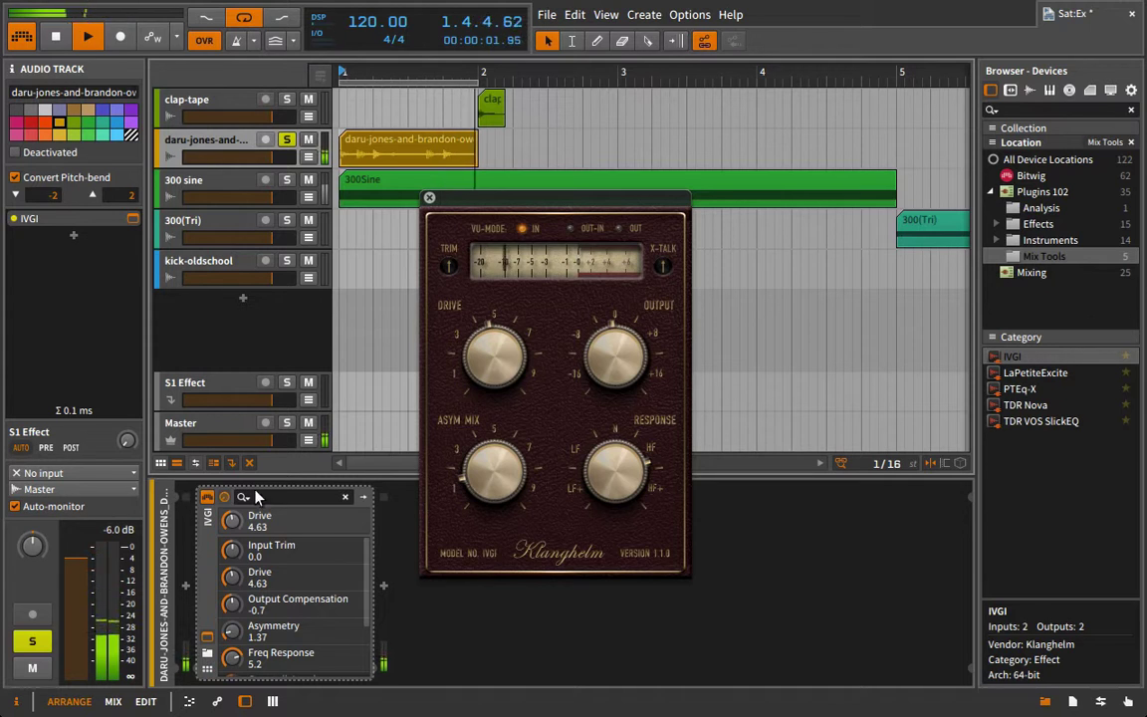
- Set IVGI's frequency response to -5.9 and output compensation to 2.6 on the drums, compare with bypass, and stop playback
left_click_drag(642, 458, 537, 638)
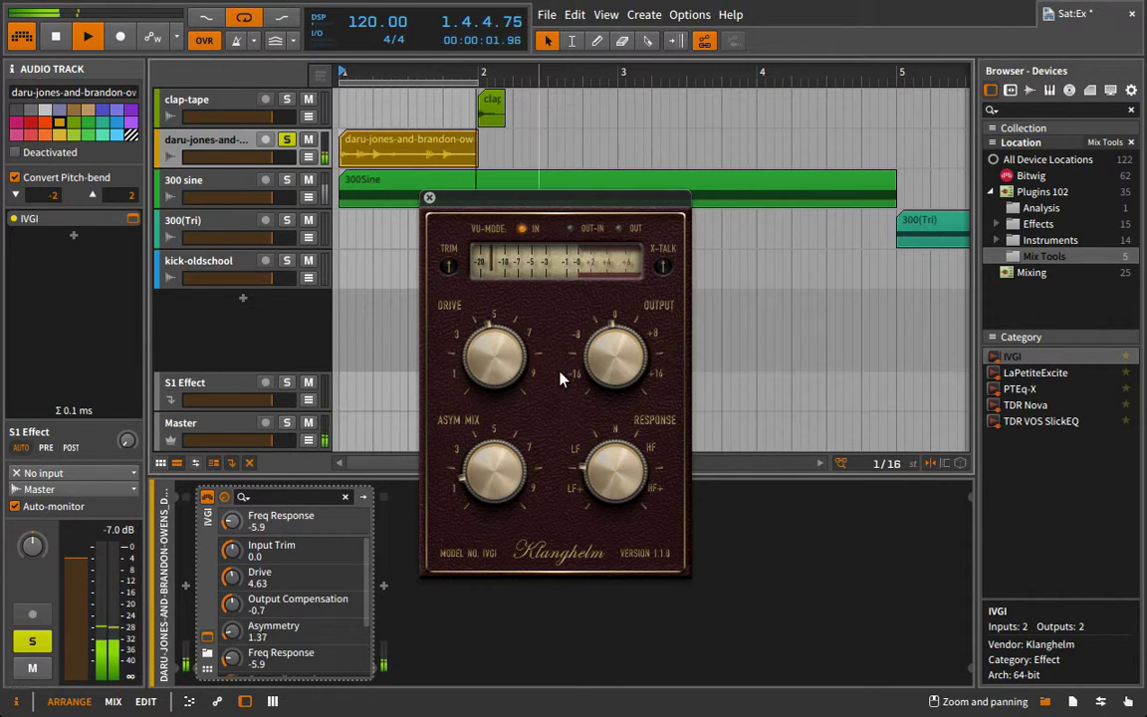
left_click_drag(616, 356, 616, 329)
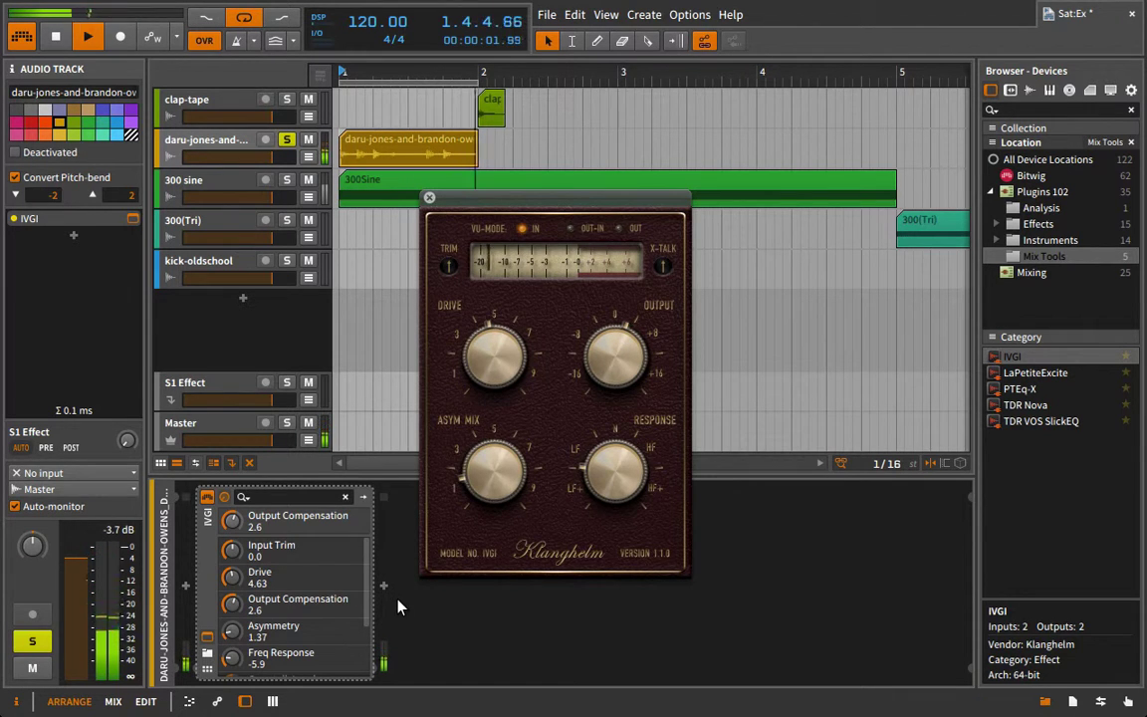
left_click(207, 497)
left_click(207, 497)
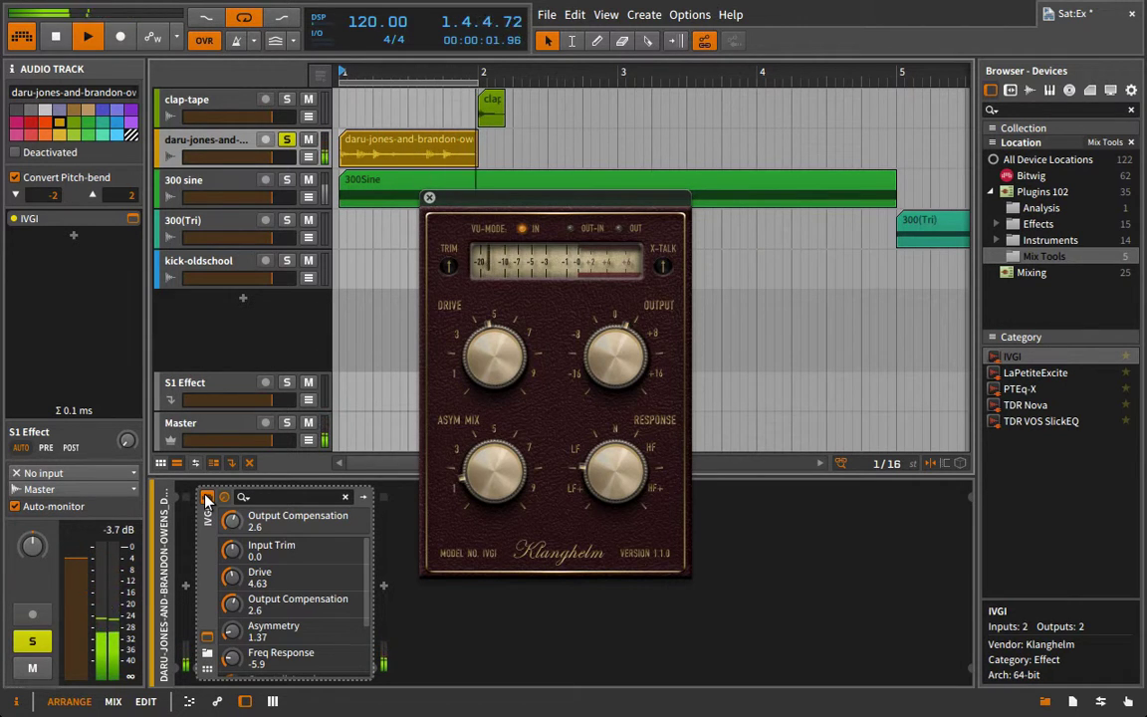
key("space")
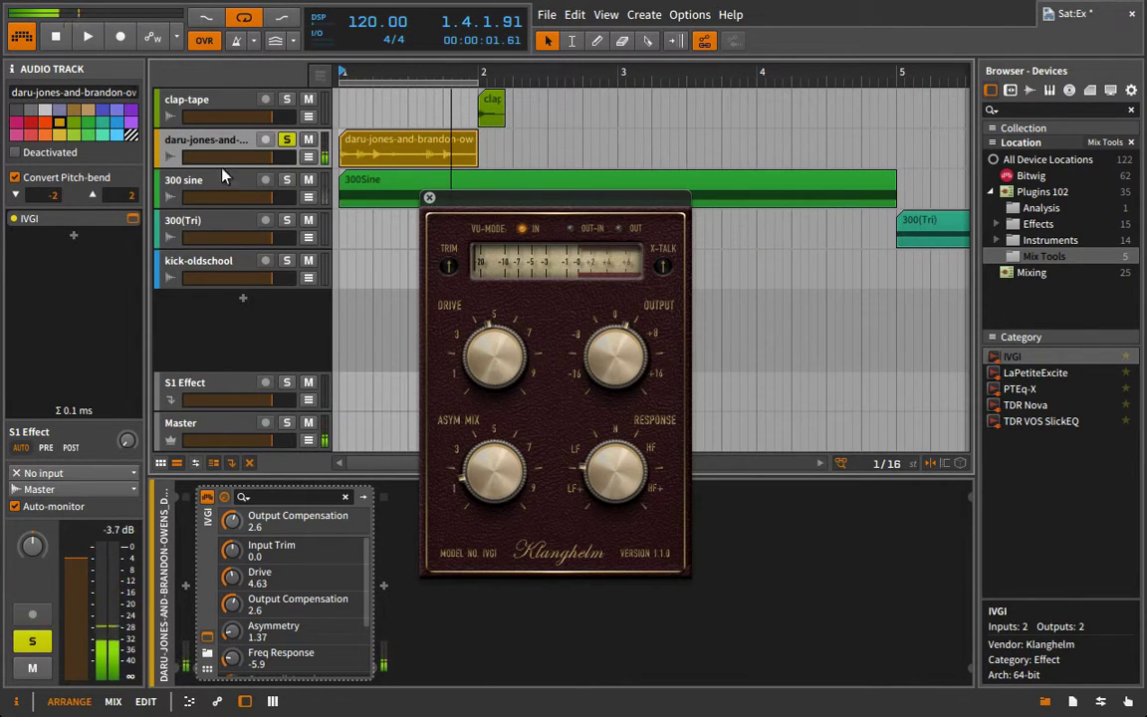
left_click(429, 197)
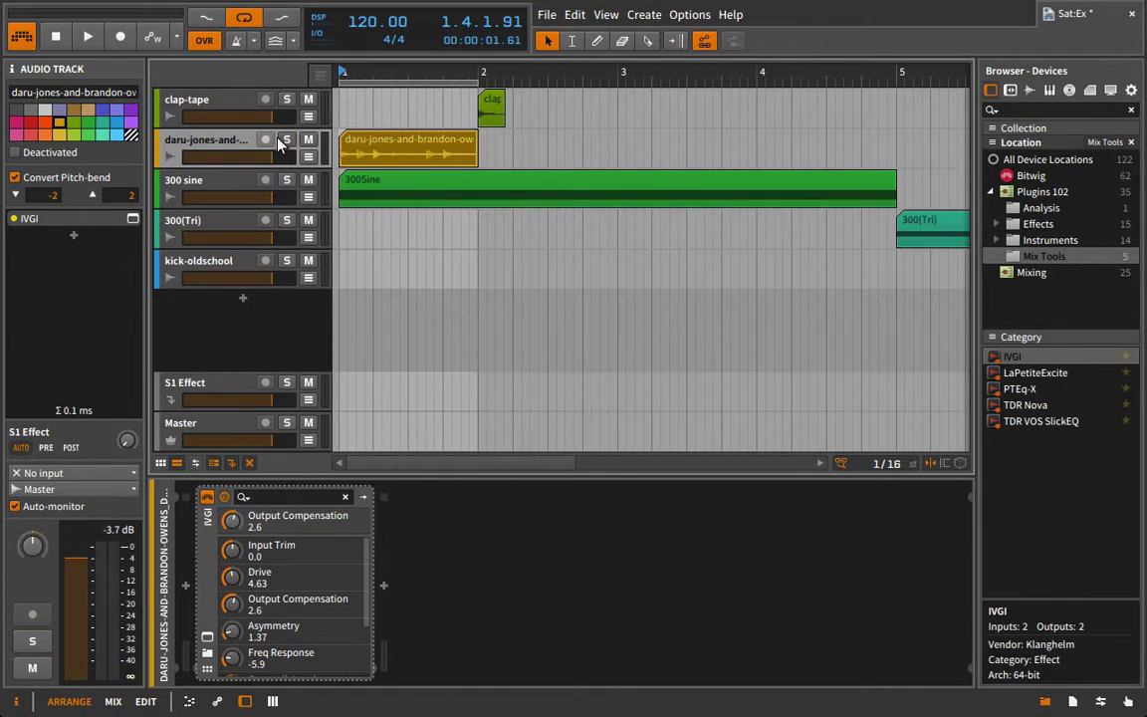
- Add IVGI to the clap-tape track and close its plugin window
left_click(210, 103)
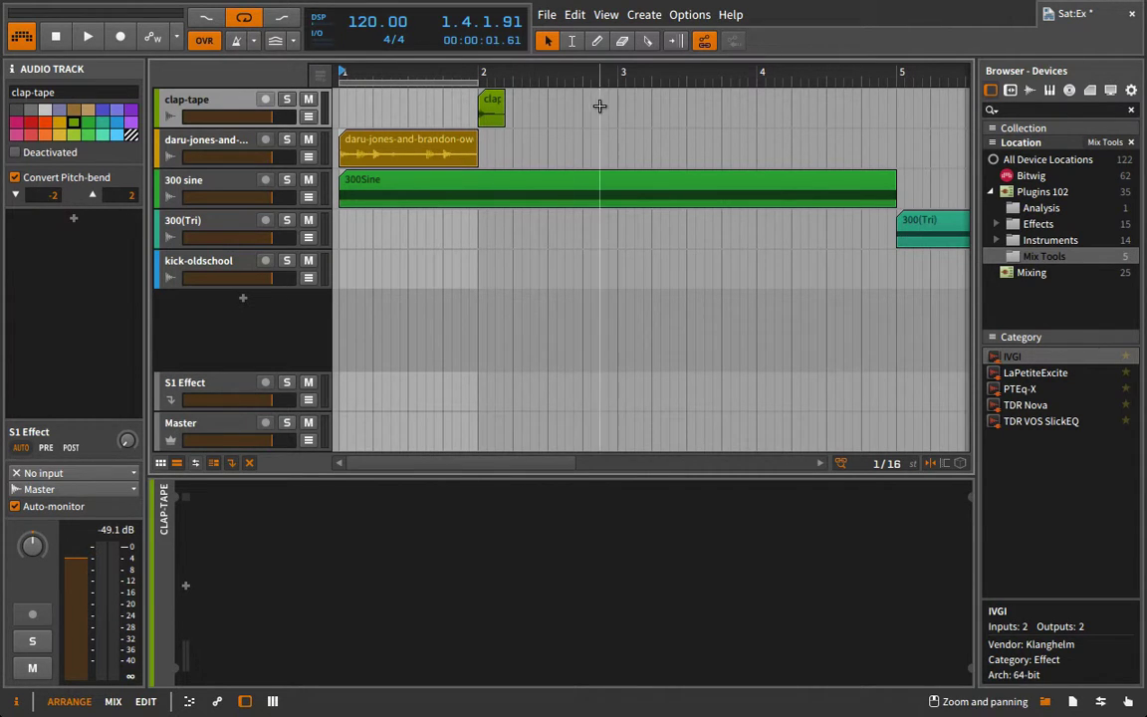
left_click_drag(1013, 363, 257, 116)
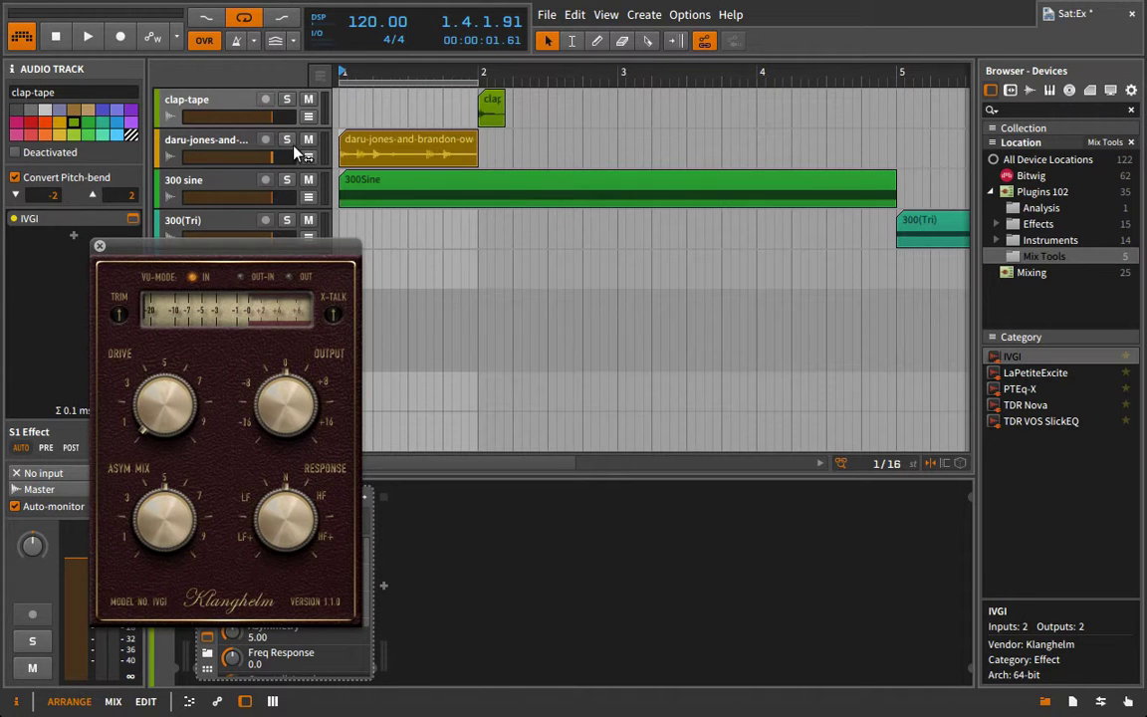
left_click(99, 245)
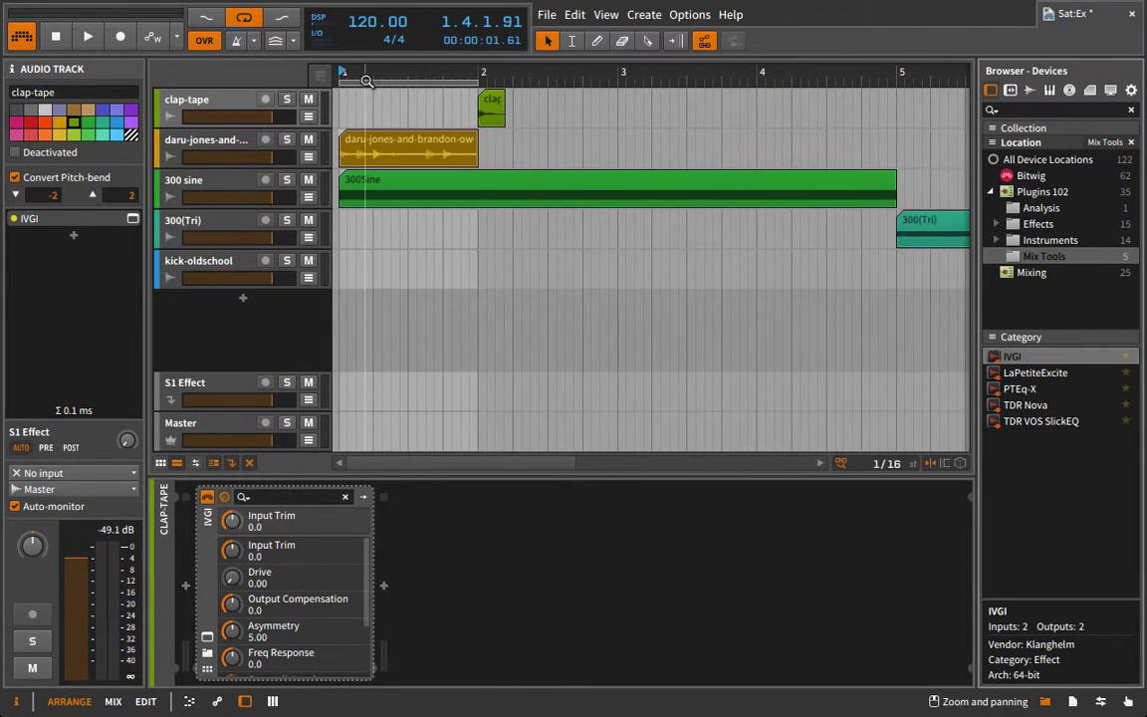
- Play the clap-tape track soloed, looping from 2.1.1.00 with a loop length of 0.2.0.00
left_click(367, 81)
left_click_drag(365, 73, 498, 88)
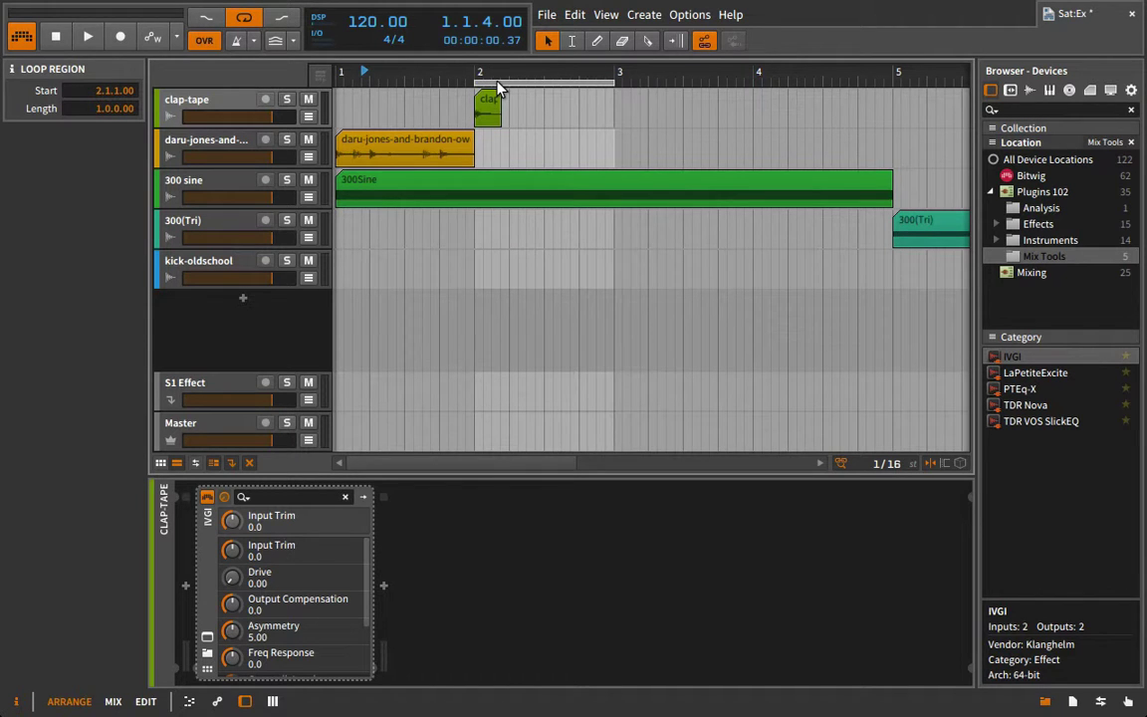
left_click_drag(615, 80, 517, 82)
key("space")
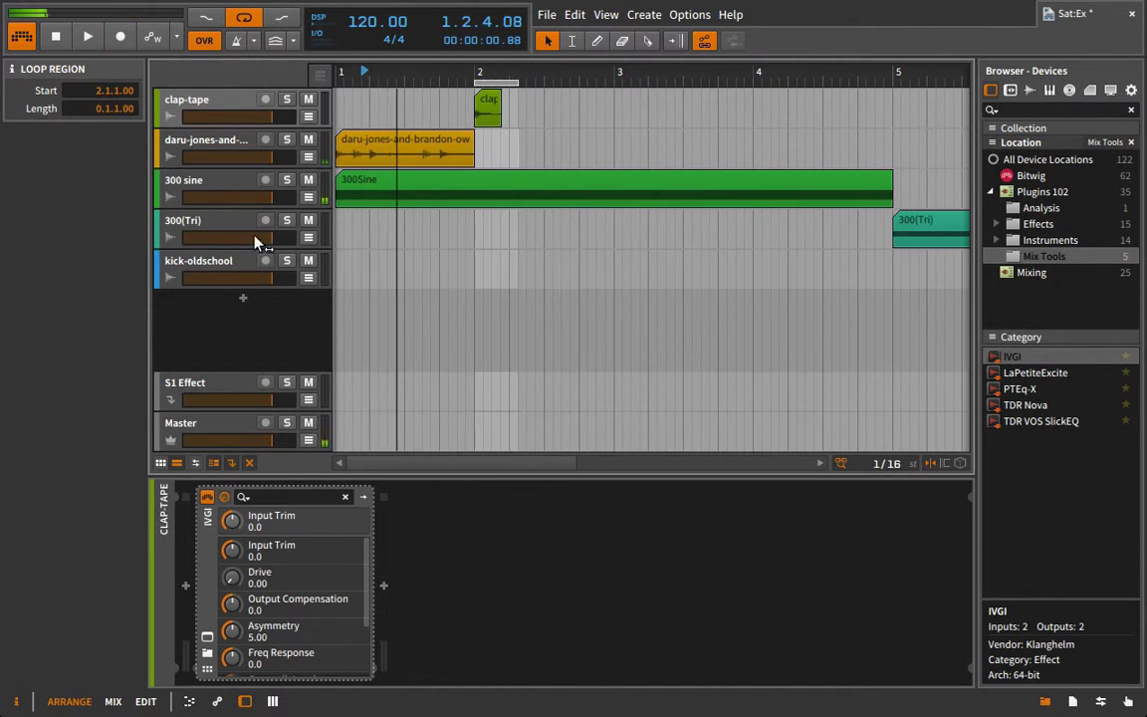
left_click(287, 100)
left_click(476, 69)
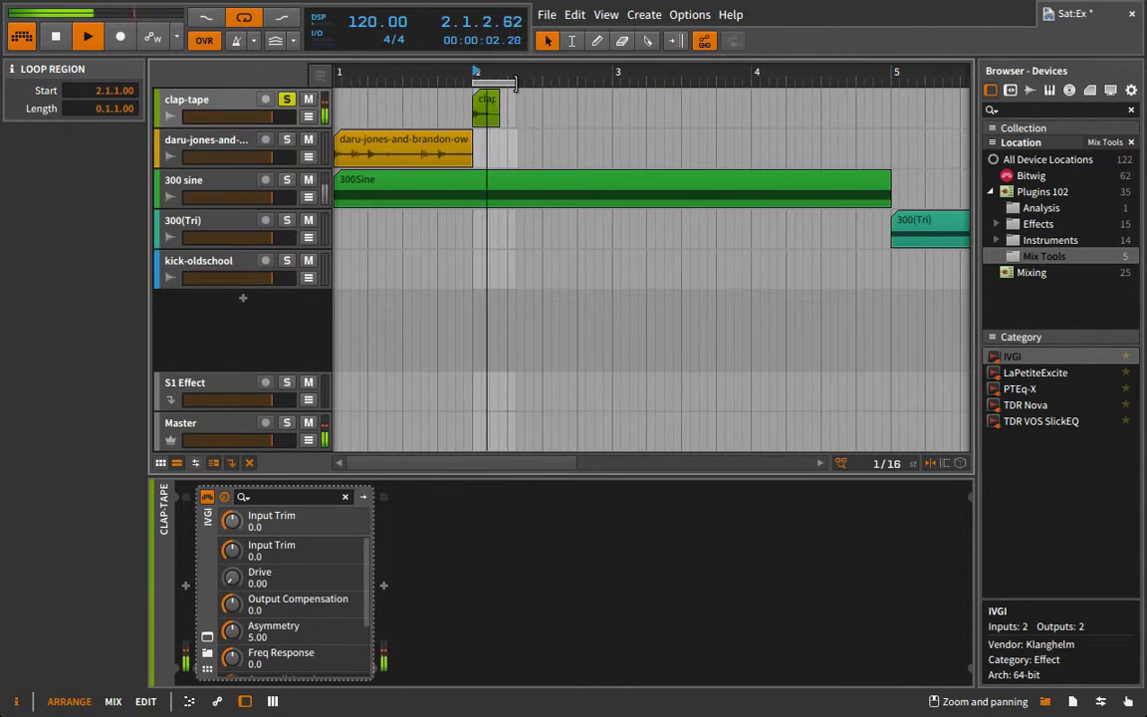
left_click_drag(525, 79, 537, 98)
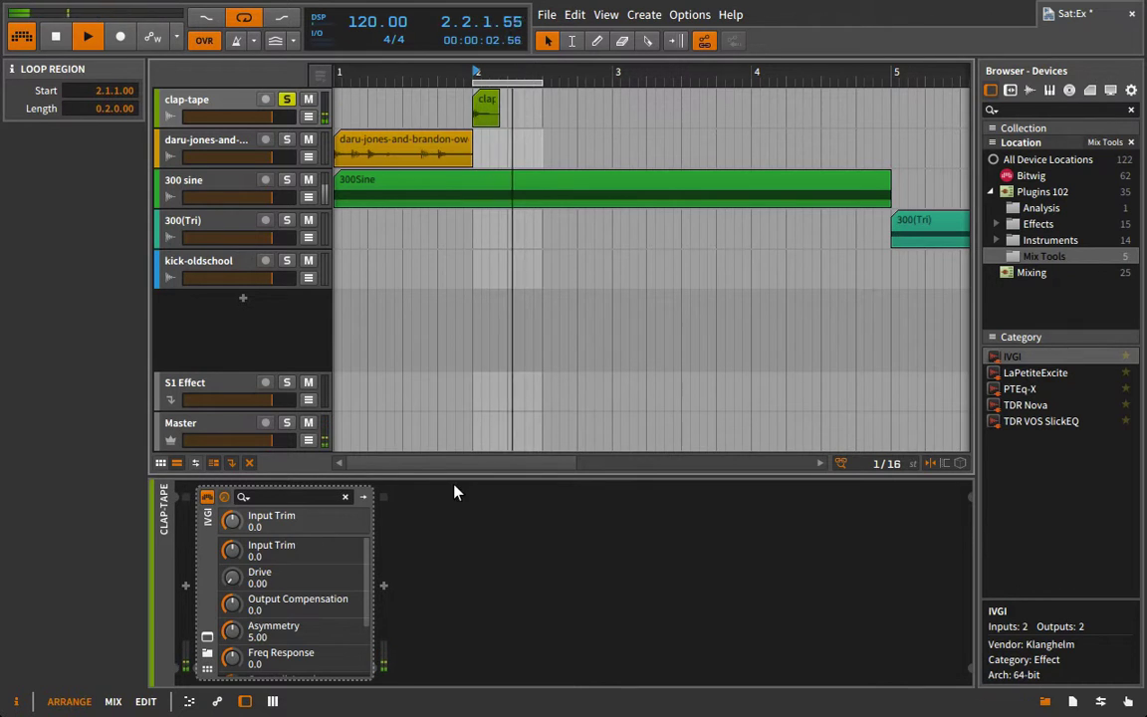
- Enable IVGI on the clap-tape track, open its window beside the track list, and try the input trim during playback
left_click(192, 93)
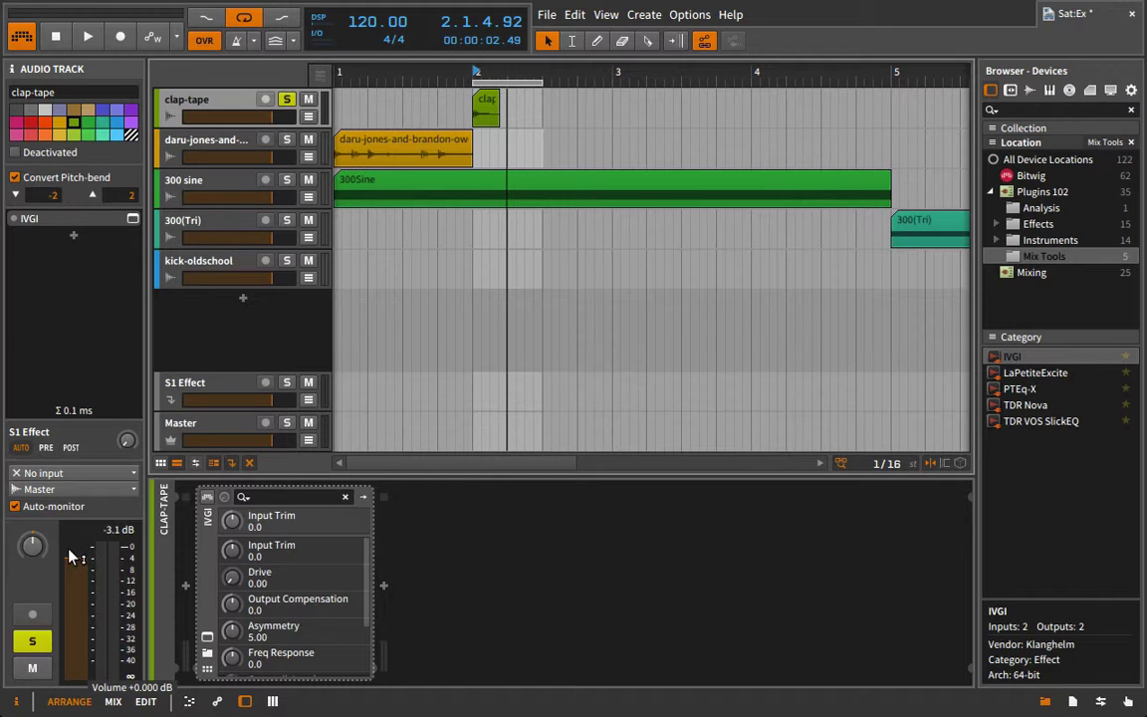
left_click(207, 503)
left_click(206, 637)
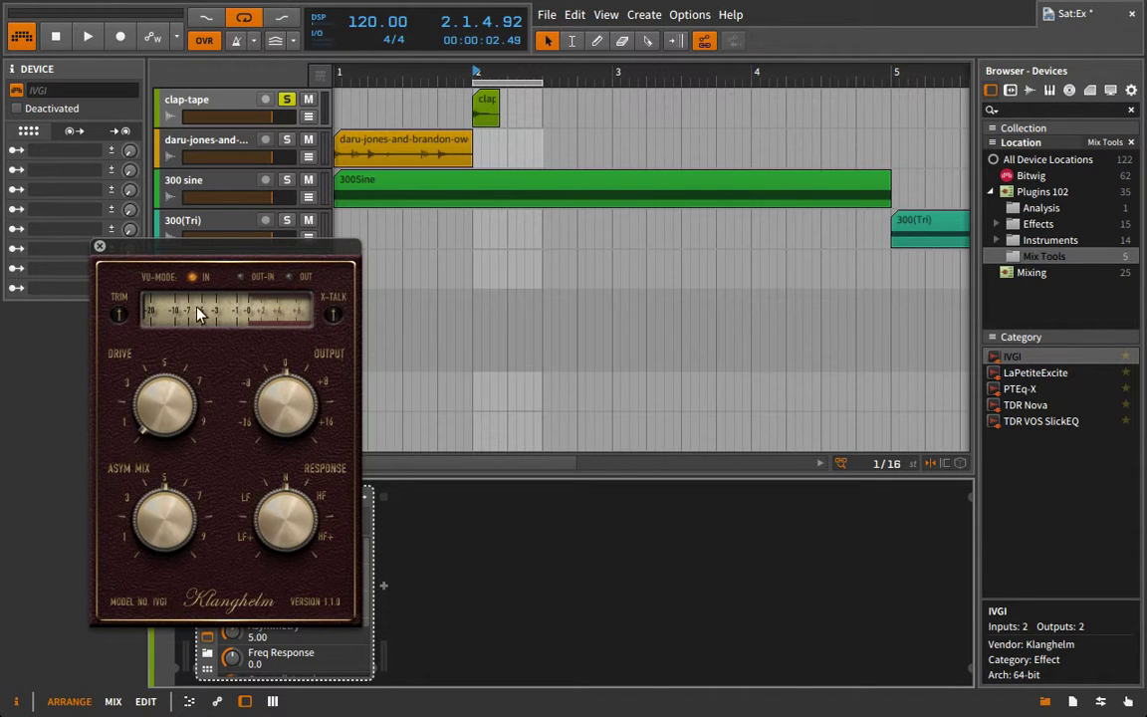
left_click_drag(201, 260, 628, 266)
key("space")
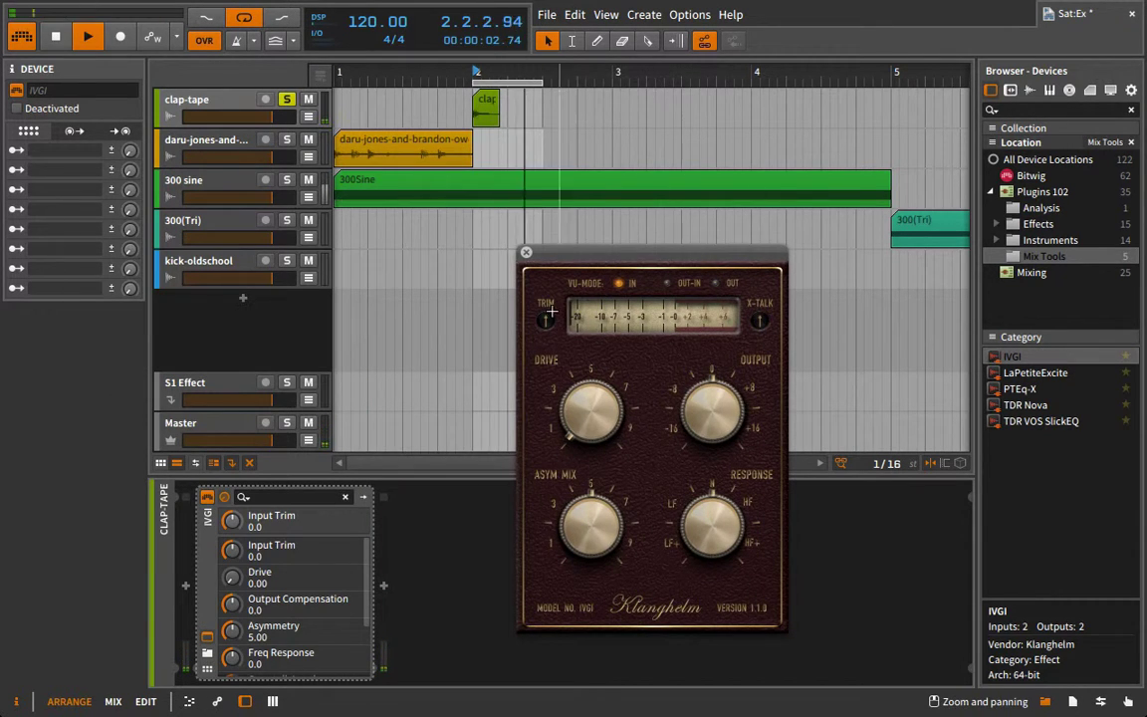
left_click_drag(546, 322, 539, 303)
key("space")
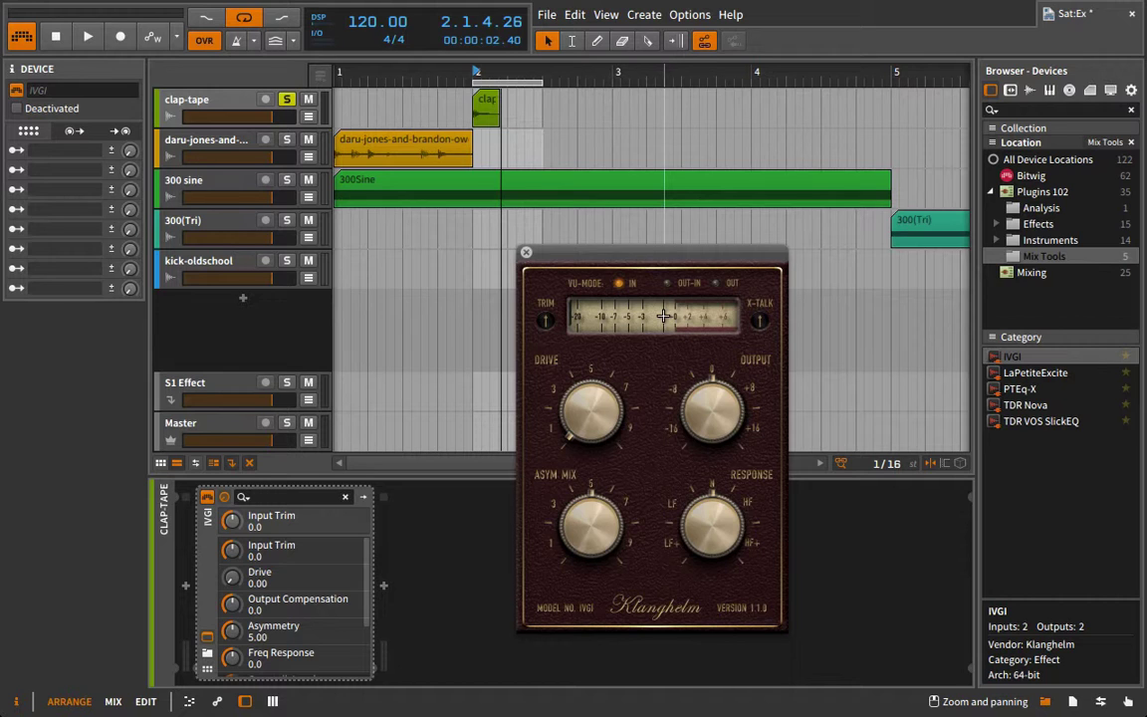
- Set IVGI on the playing clap to drive 6.90, asymmetry 10.00 and frequency response 5.2
key("space")
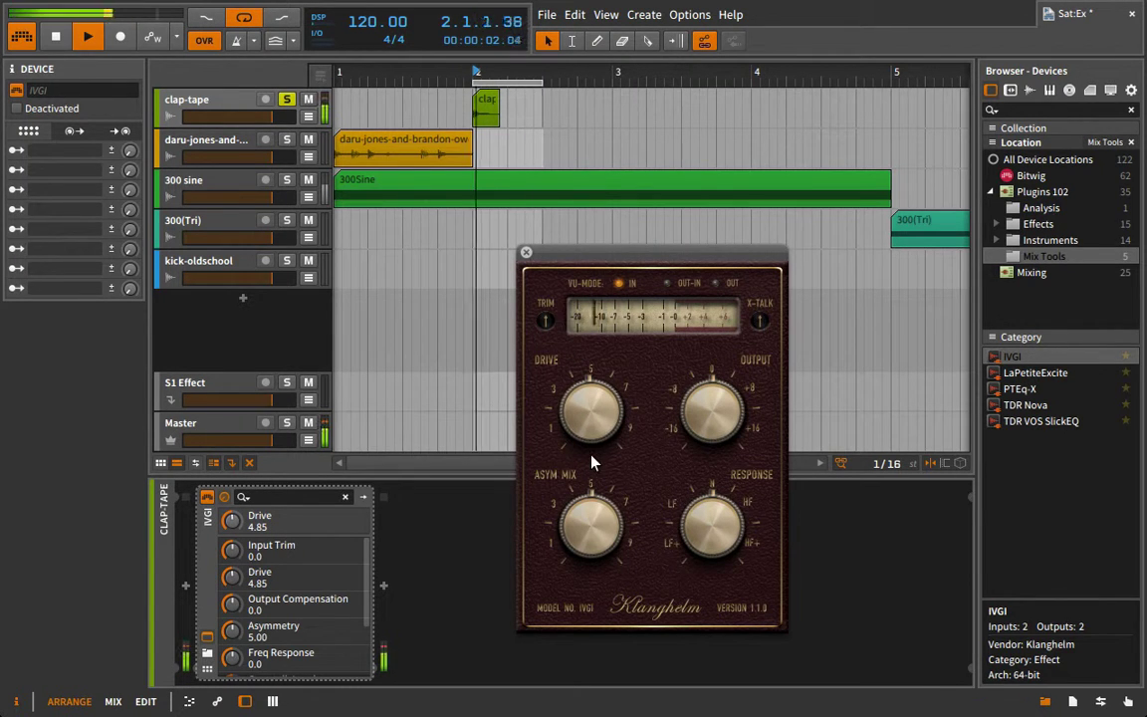
left_click_drag(584, 428, 569, 356)
left_click_drag(589, 530, 694, 174)
left_click(750, 558)
left_click_drag(740, 478, 732, 465)
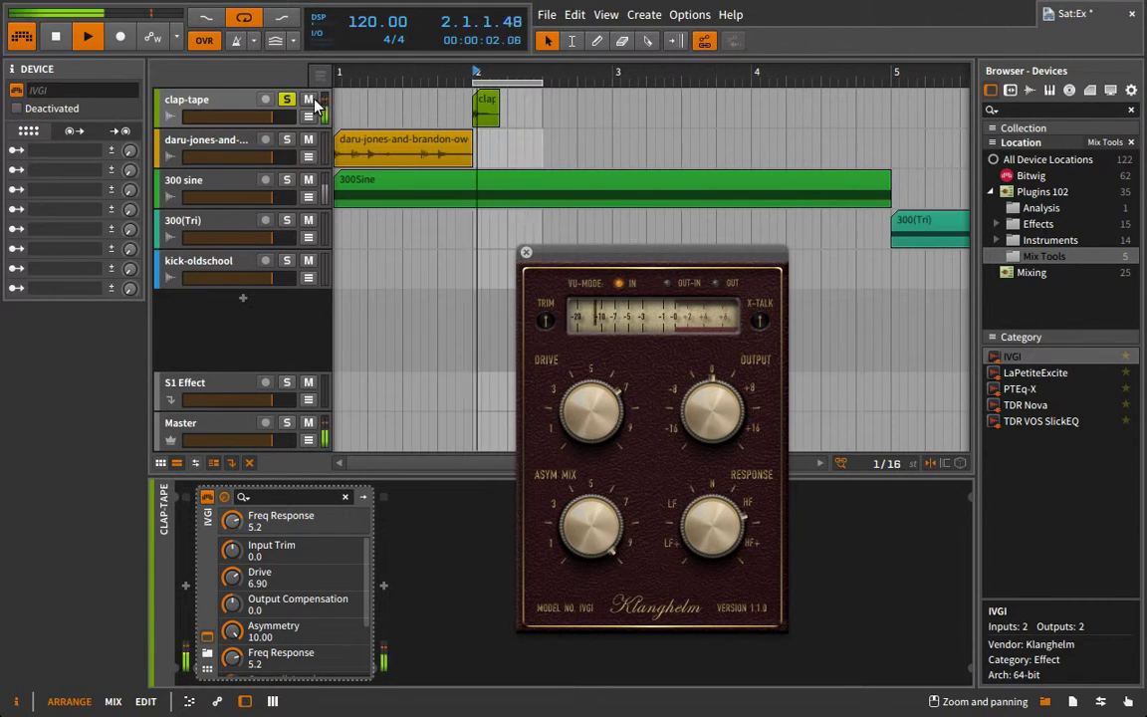
- Show the clap-tape track's level meter and raise IVGI's drive to 8.32 and output compensation to 8.6
left_click(211, 97)
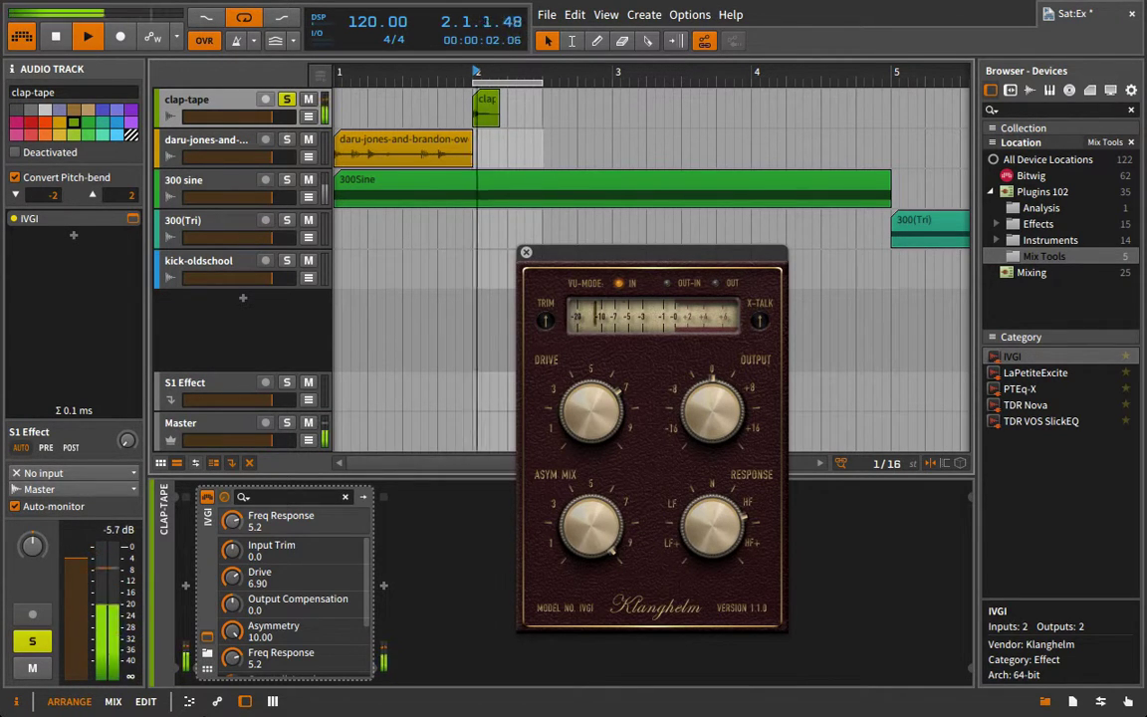
left_click_drag(562, 430, 563, 403)
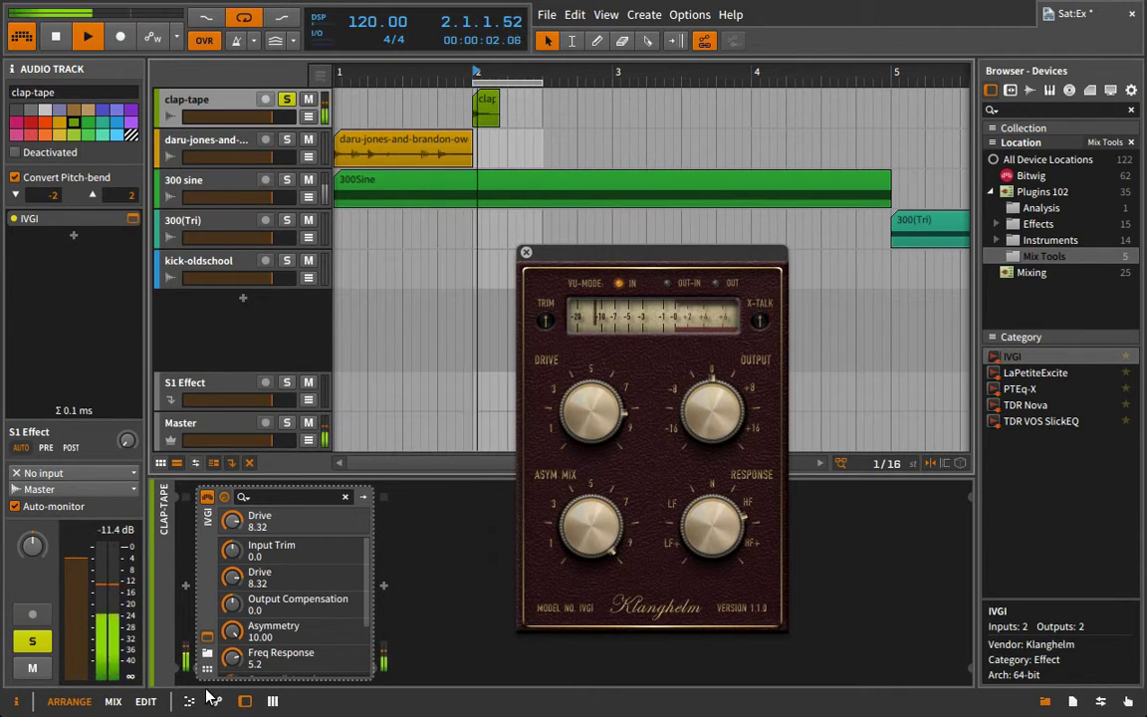
left_click_drag(713, 400, 697, 440)
left_click_drag(587, 533, 686, 354)
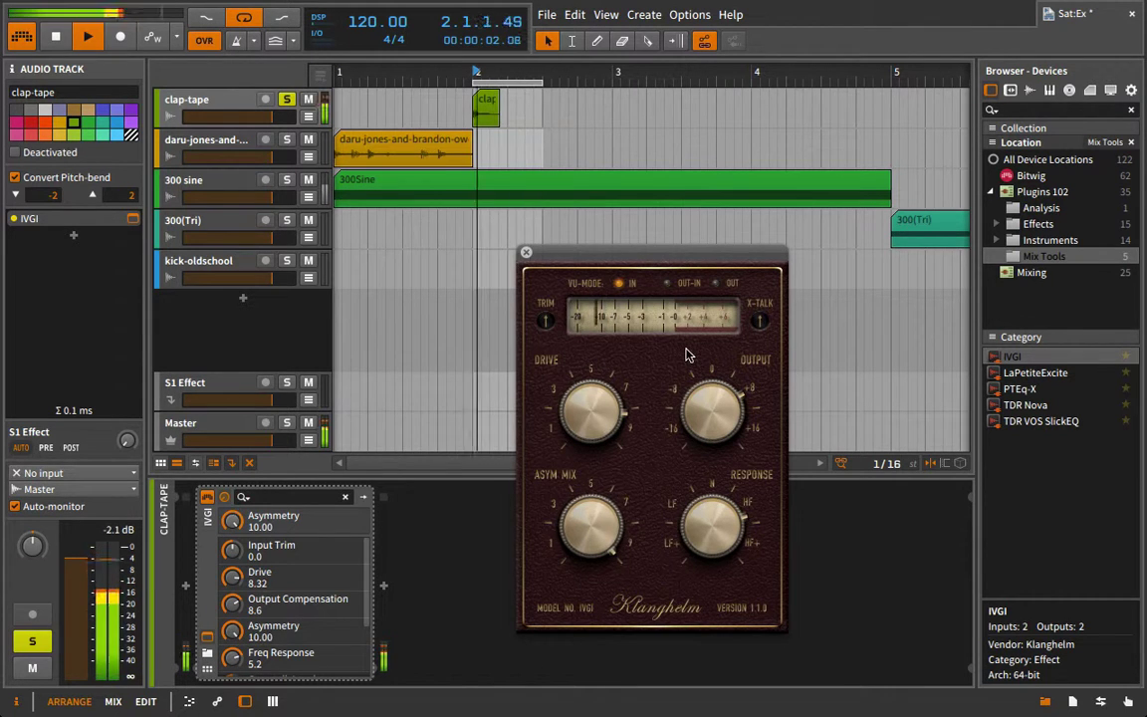
- Set IVGI's frequency response to 9.3 and output compensation to 8.4 on the clap, and compare with bypass before stopping playback
left_click_drag(694, 533, 719, 429)
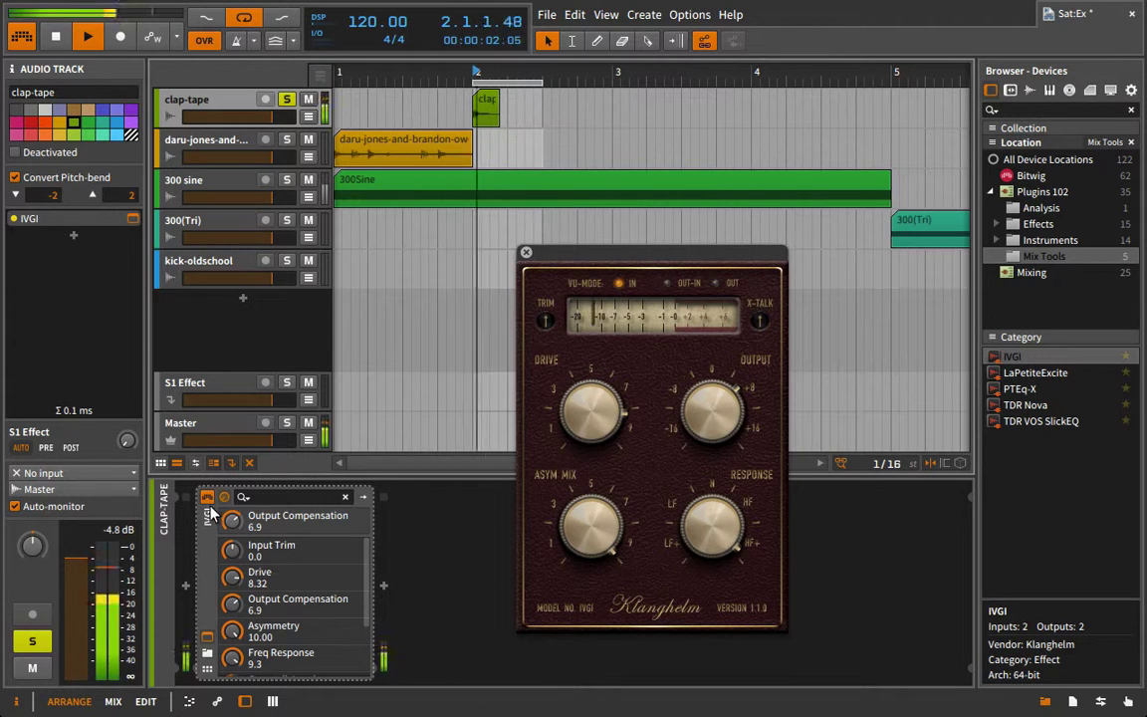
scroll(702, 424, "up", 3)
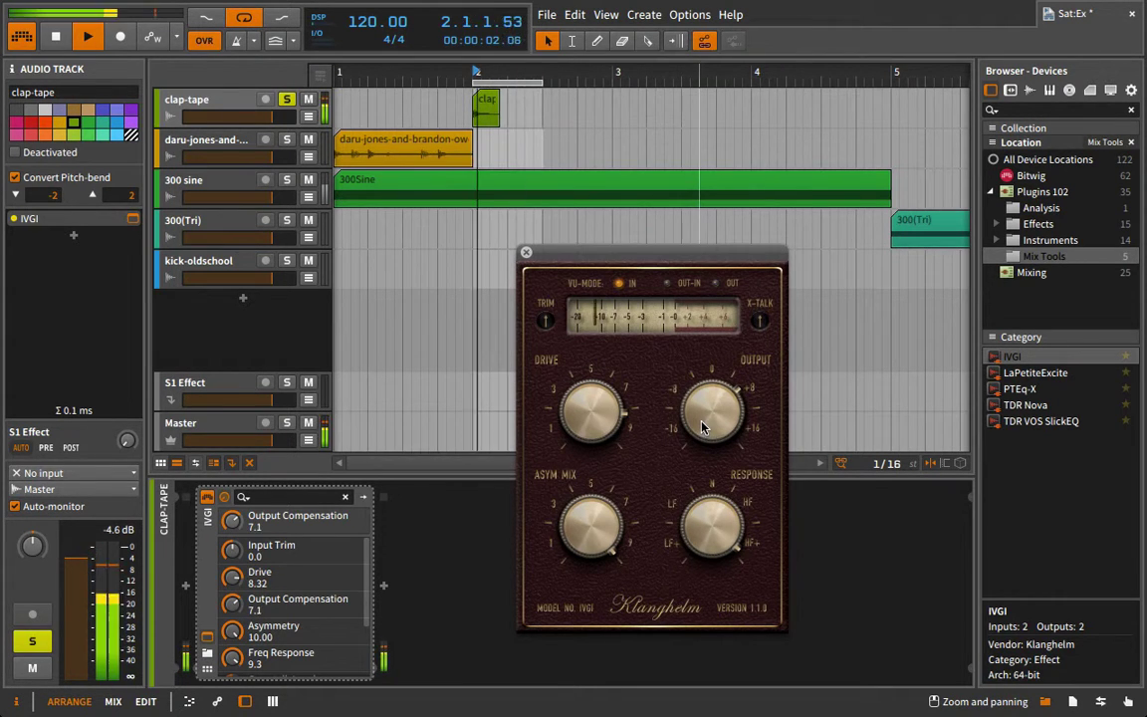
left_click_drag(702, 423, 703, 415)
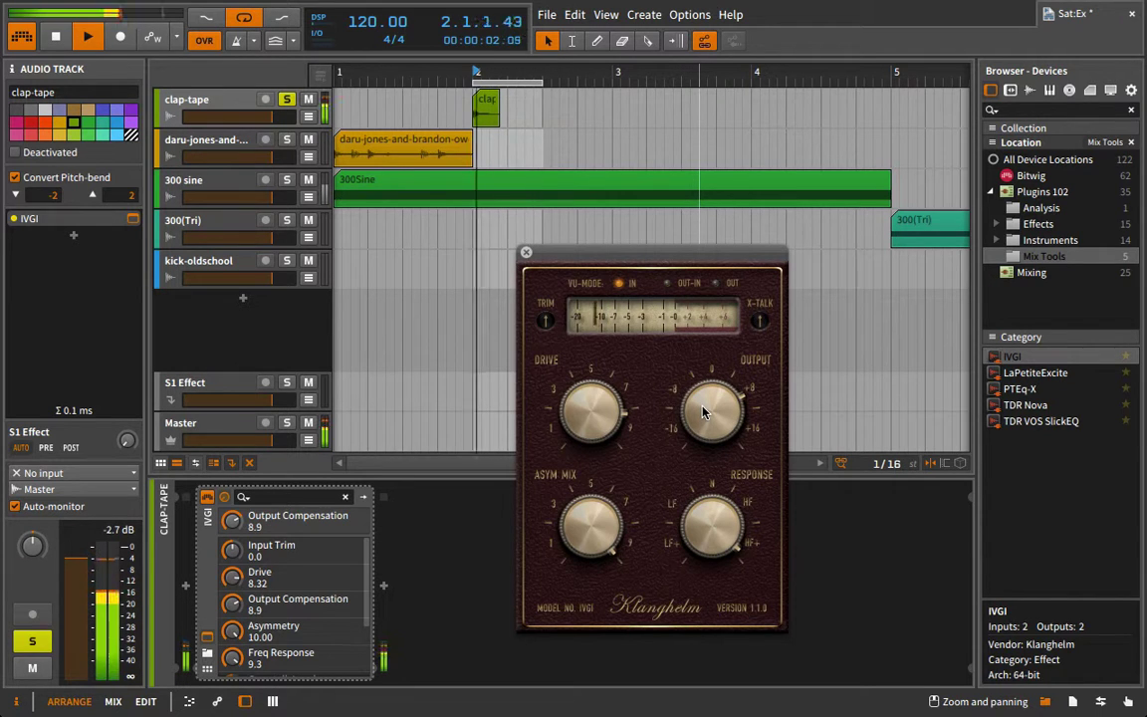
scroll(702, 414, "down", 2)
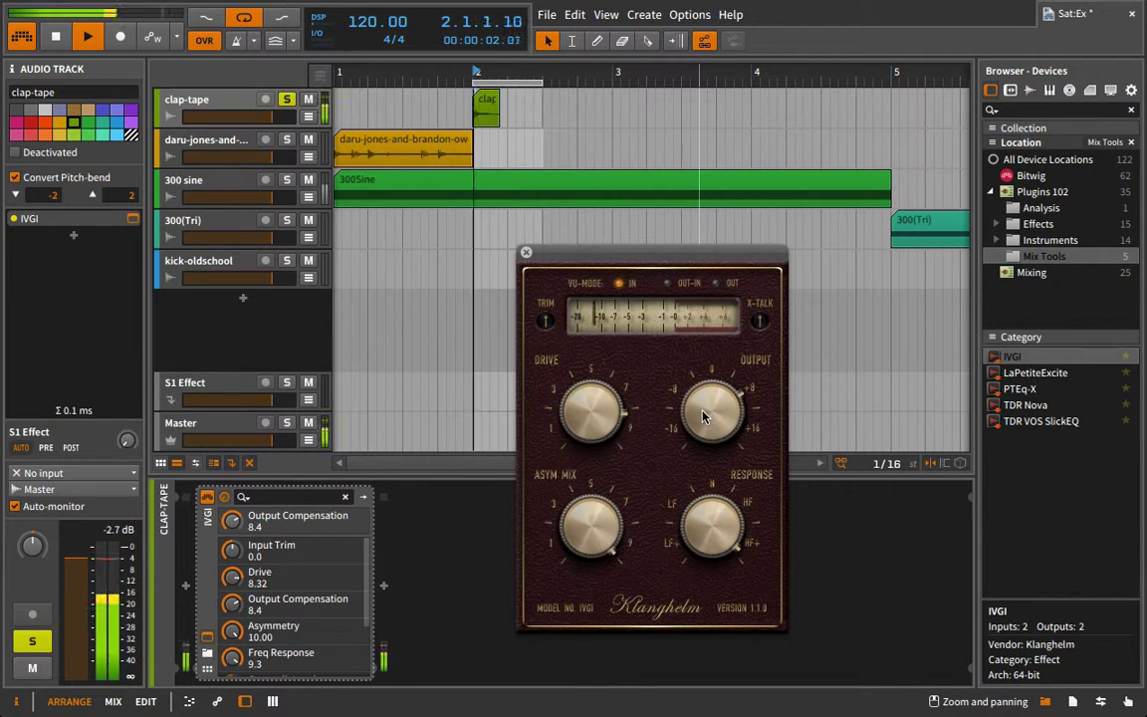
left_click(208, 497)
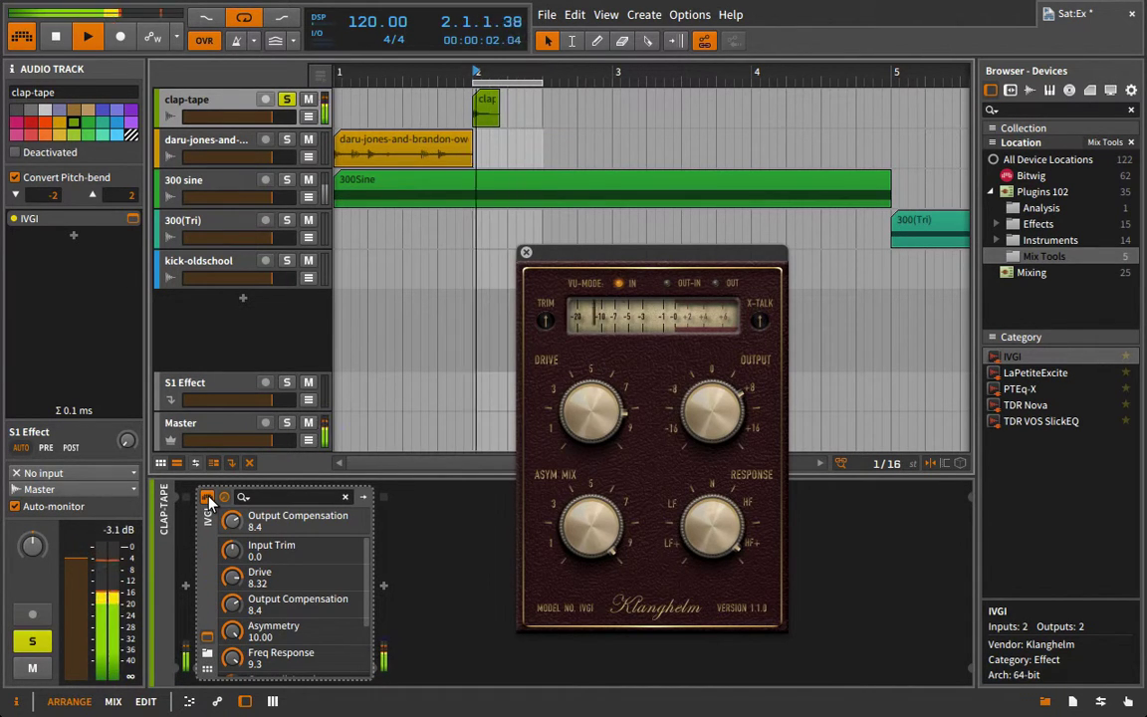
key("space")
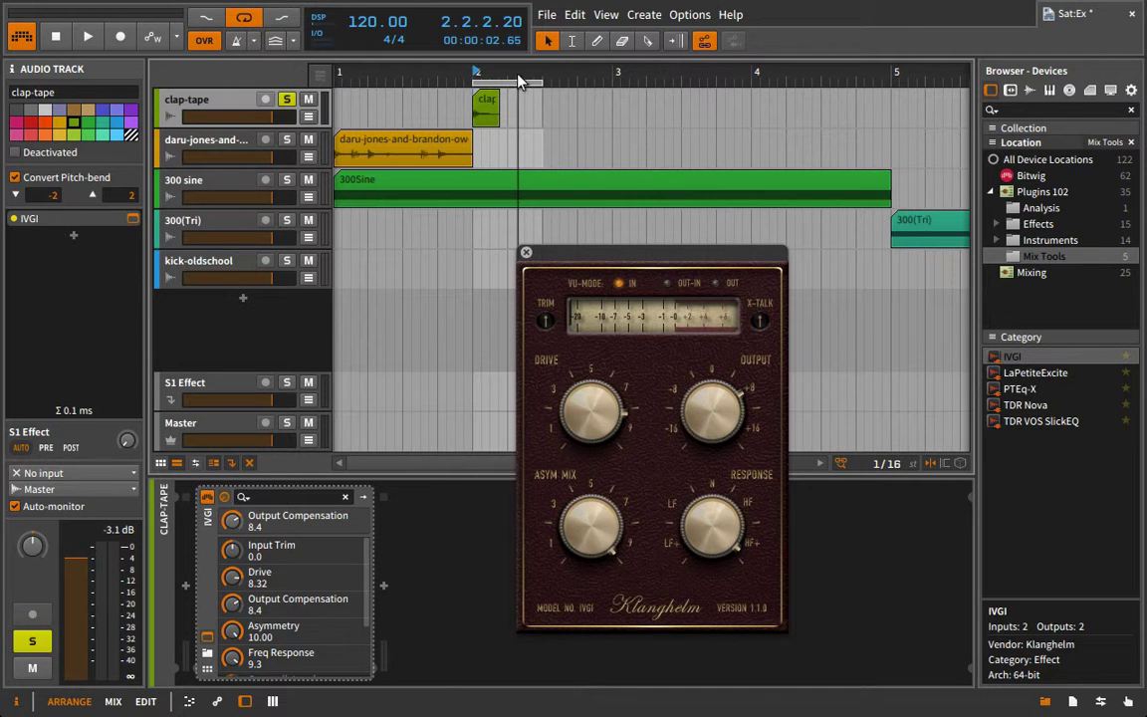
- Close the IVGI window and bounce the clap-tape clip at bar 2
double_click(481, 97)
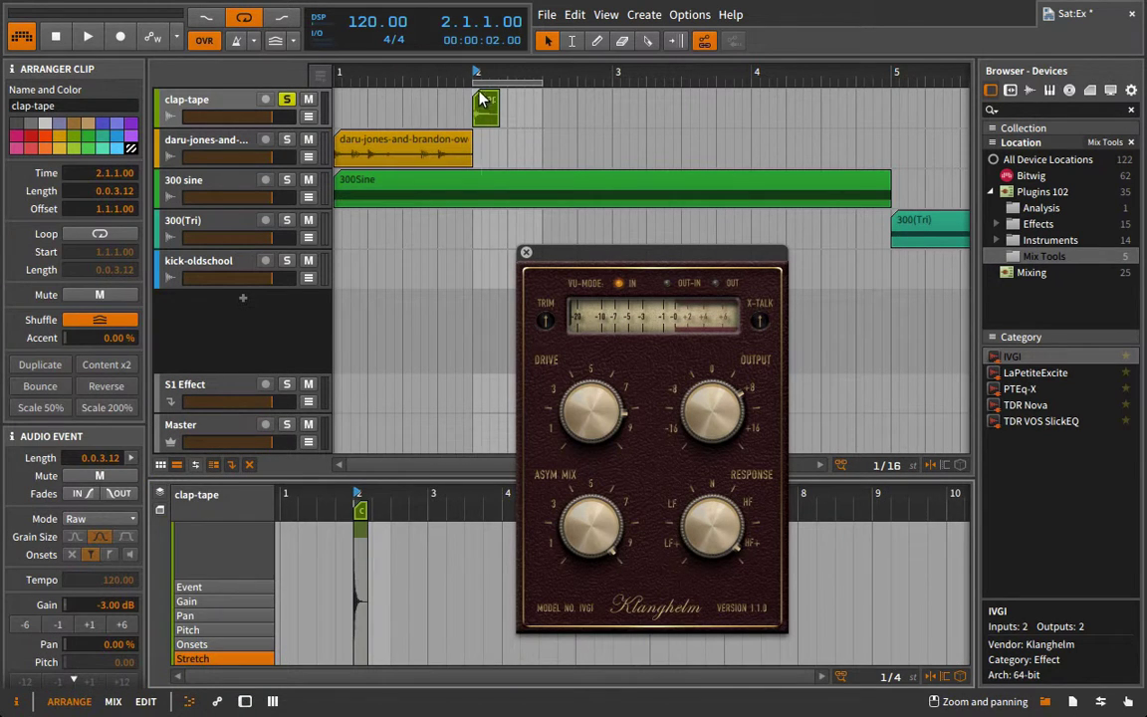
scroll(433, 329, "up", 4)
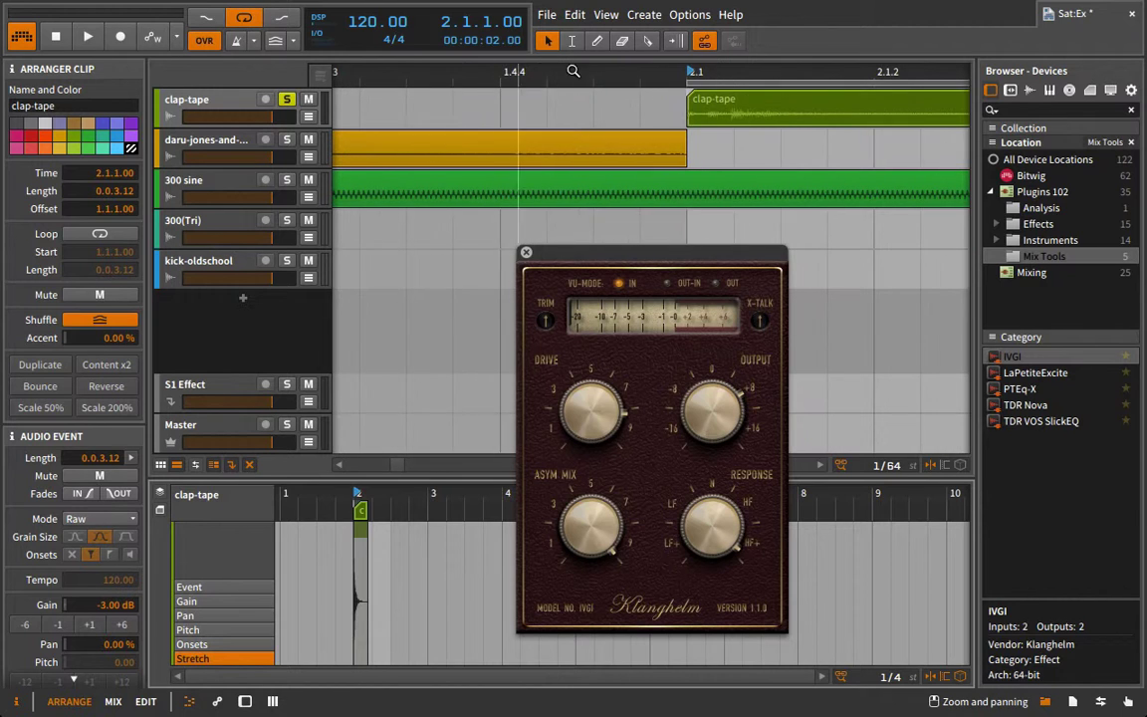
left_click(527, 250)
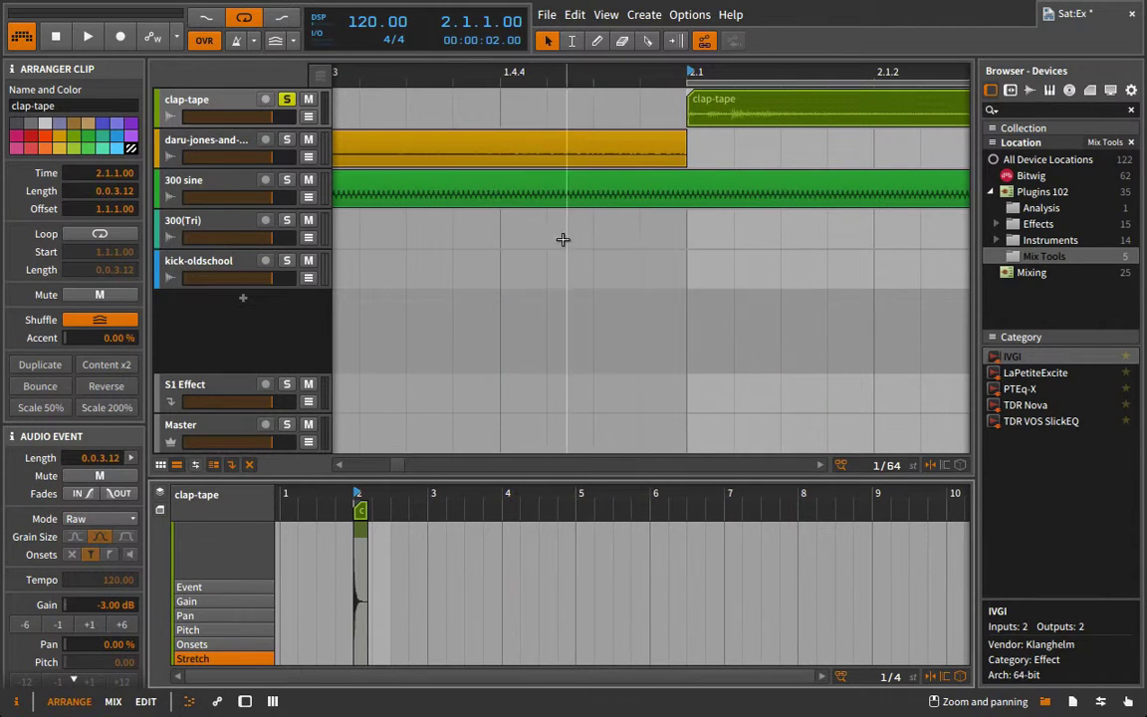
right_click(745, 100)
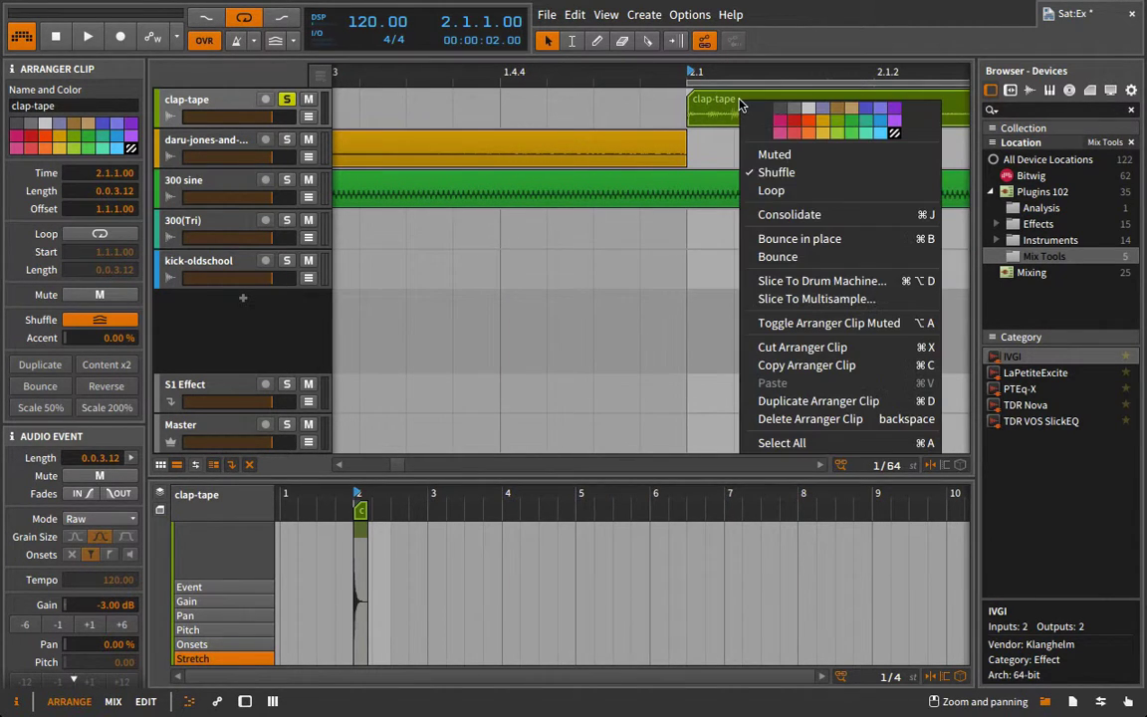
left_click(778, 257)
left_click(723, 506)
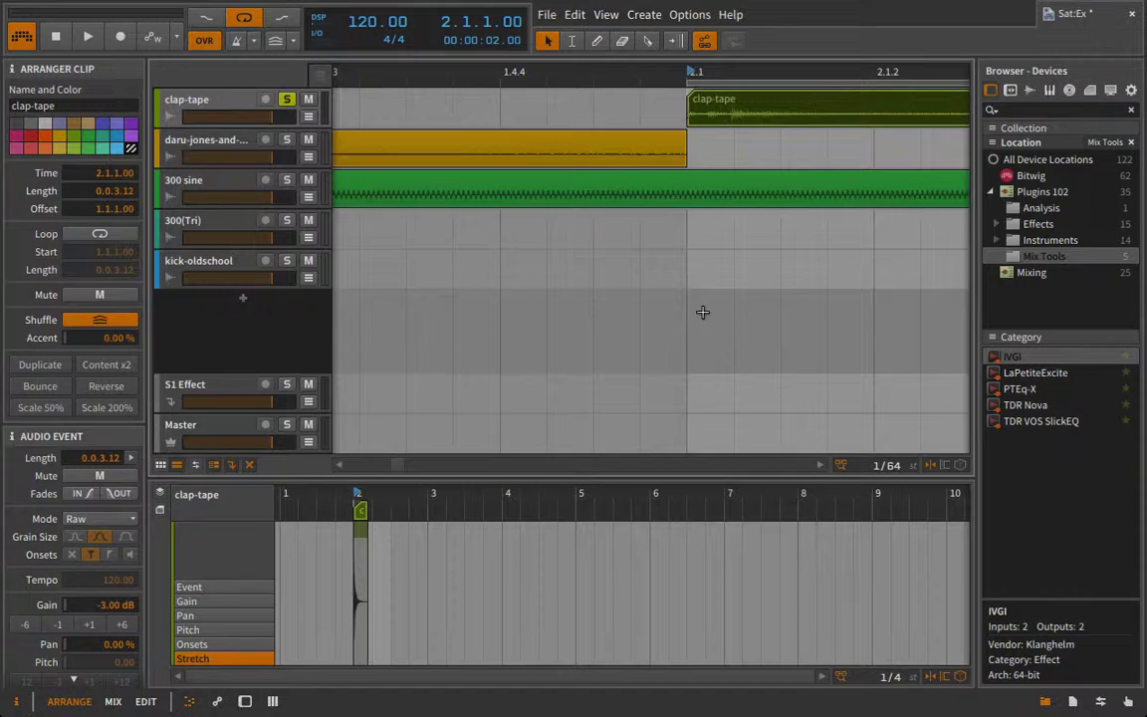
- Compare the waveforms of the clap-tape clip and its bounce in the detail editor, and play the bounce track soloed
scroll(704, 313, "right", 2)
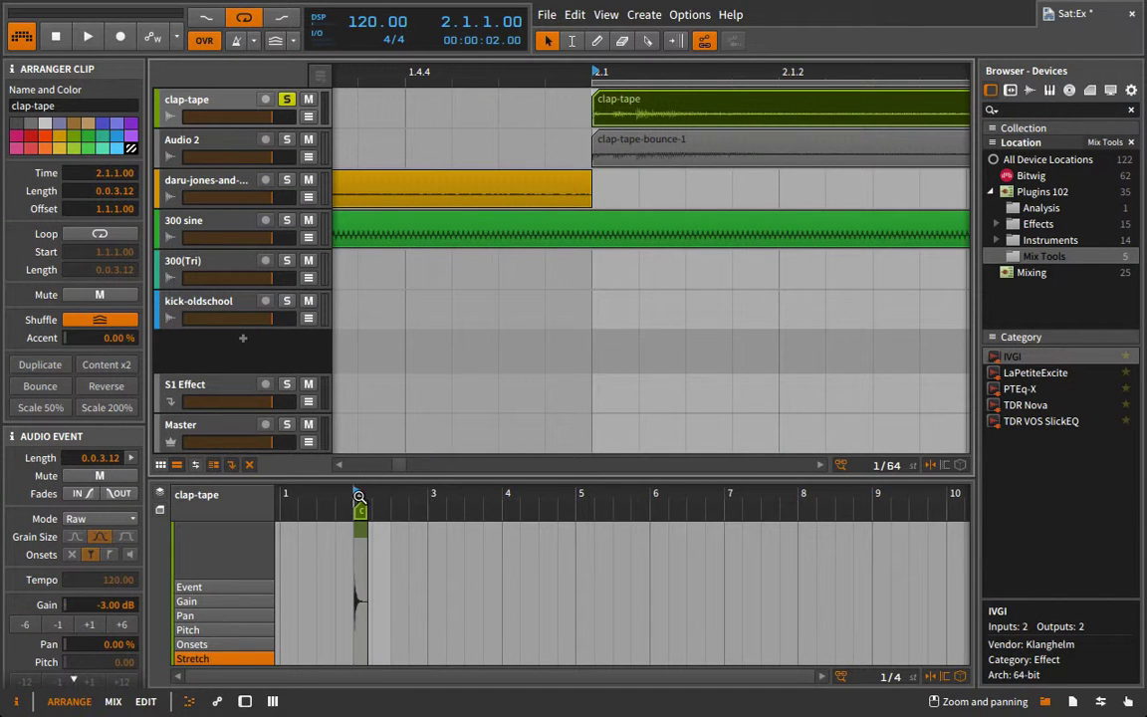
scroll(354, 557, "up", 10)
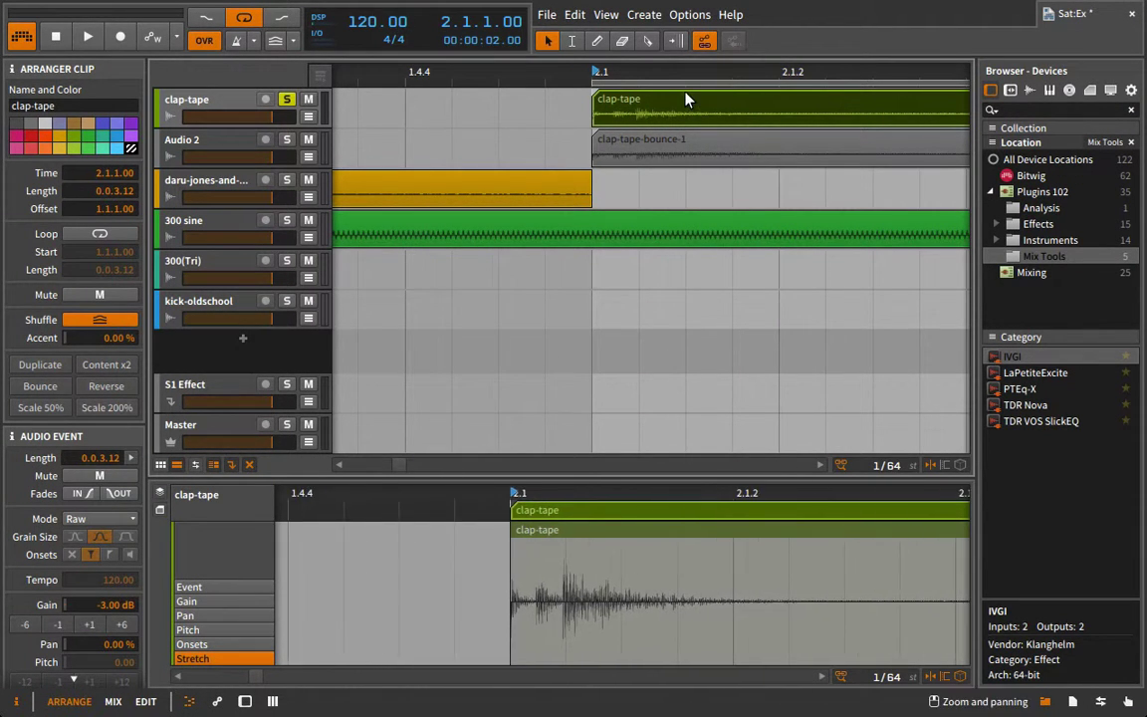
left_click(649, 144)
left_click_drag(562, 498, 370, 588)
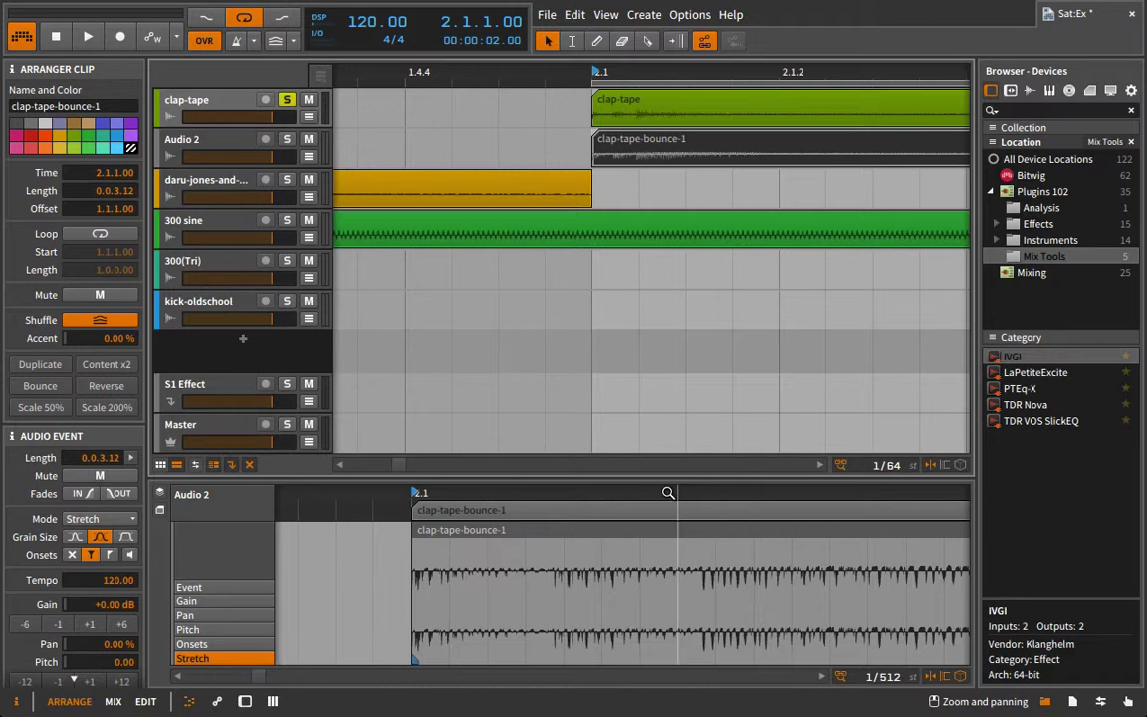
left_click_drag(655, 487, 535, 472)
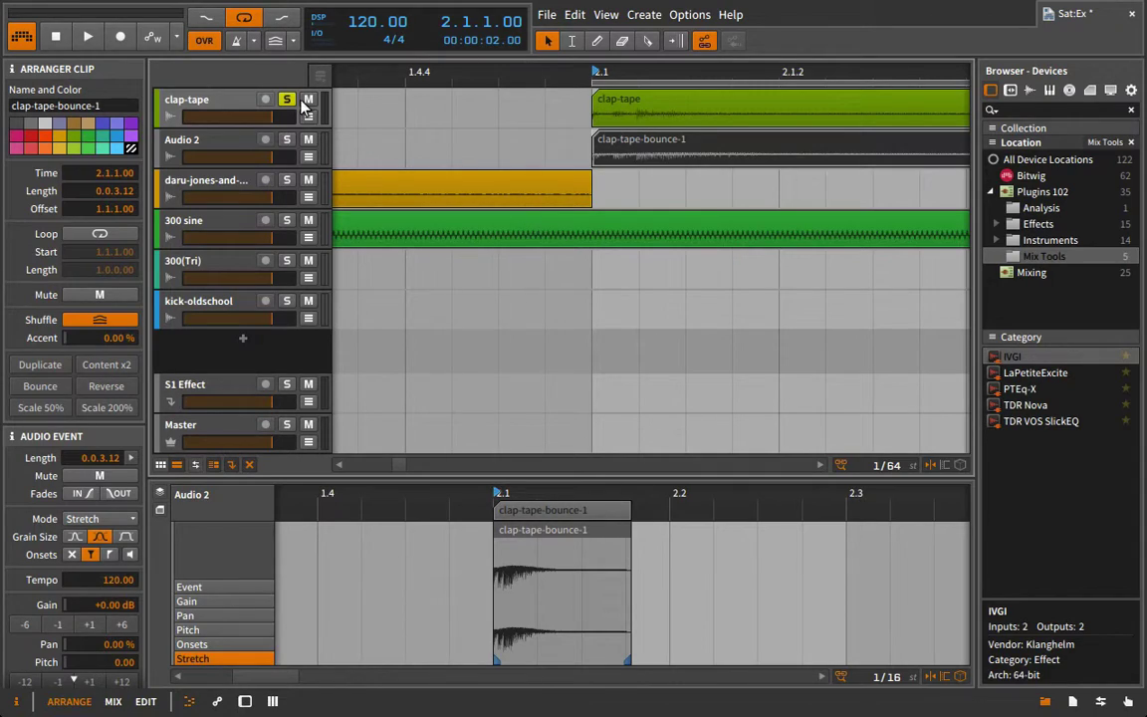
left_click(288, 142)
key("space")
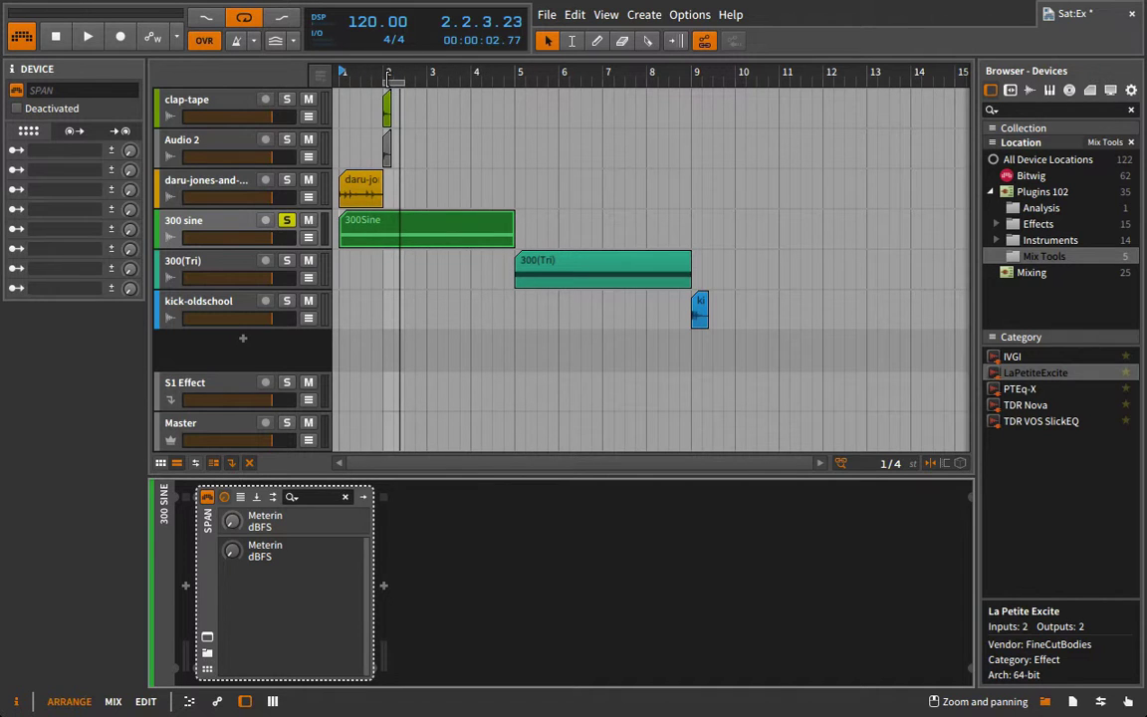
- Move the loop region to start at 1.1.1.00 and play the soloed 300 Hz sine
left_click(389, 80)
left_click_drag(388, 80, 342, 80)
key("space")
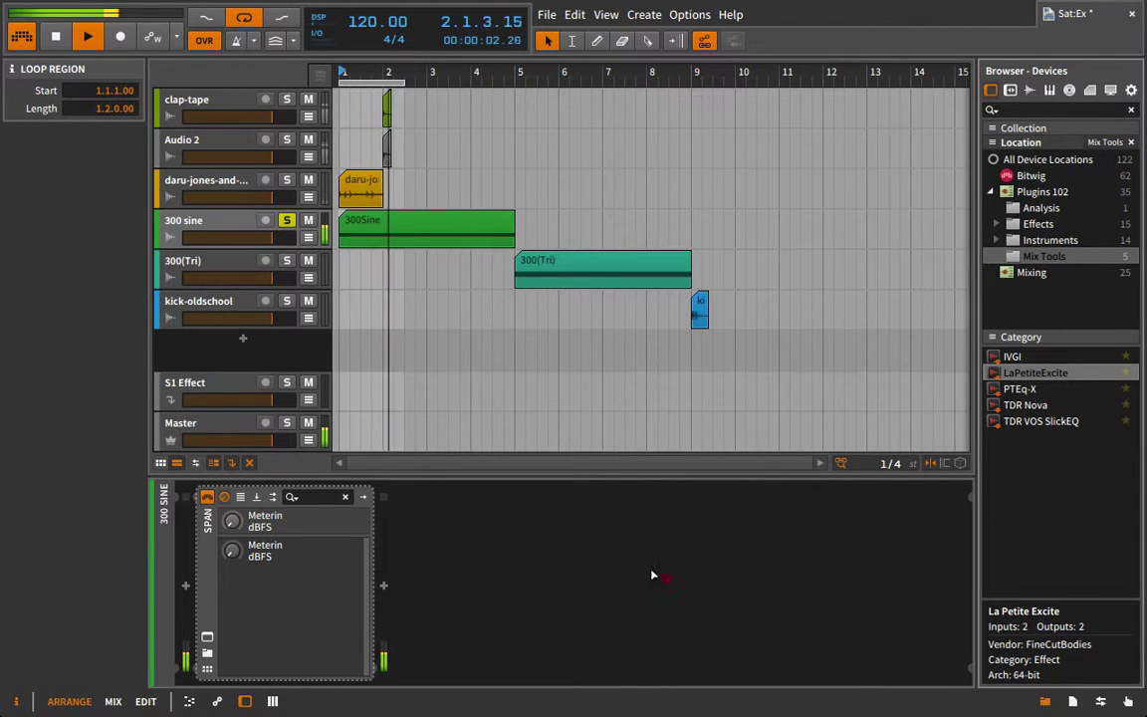
- Insert La Petite Excite before SPAN on the 300 sine track and show both plugin windows
left_click_drag(239, 605, 237, 601)
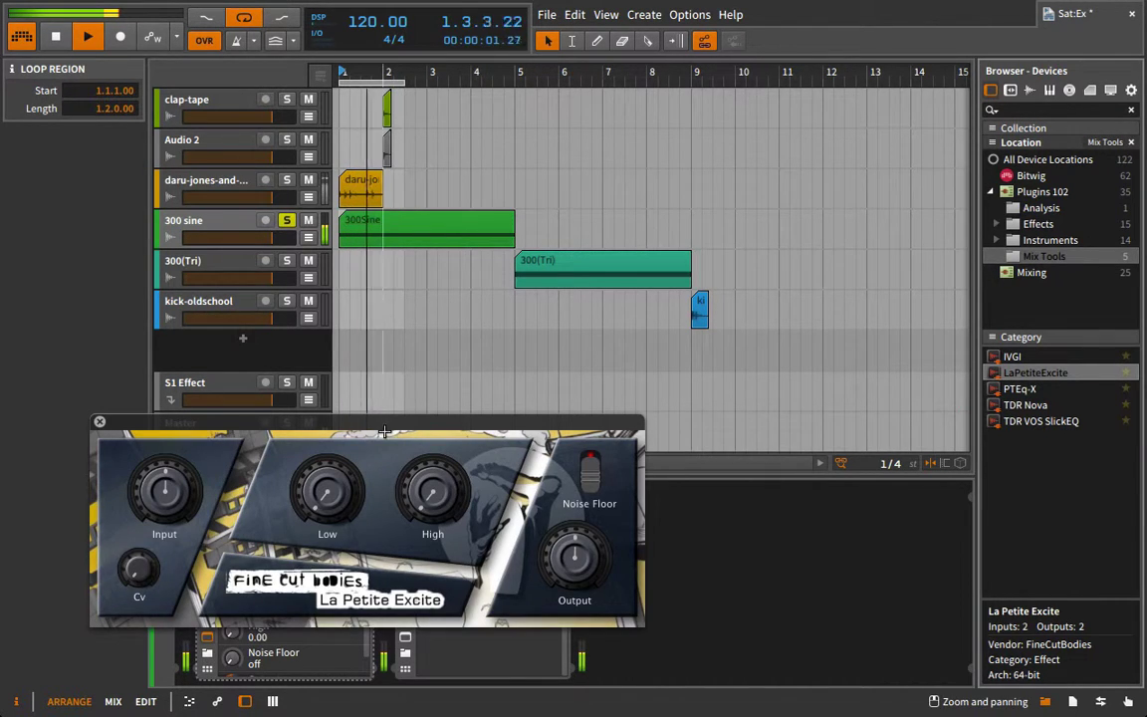
left_click_drag(362, 419, 204, 210)
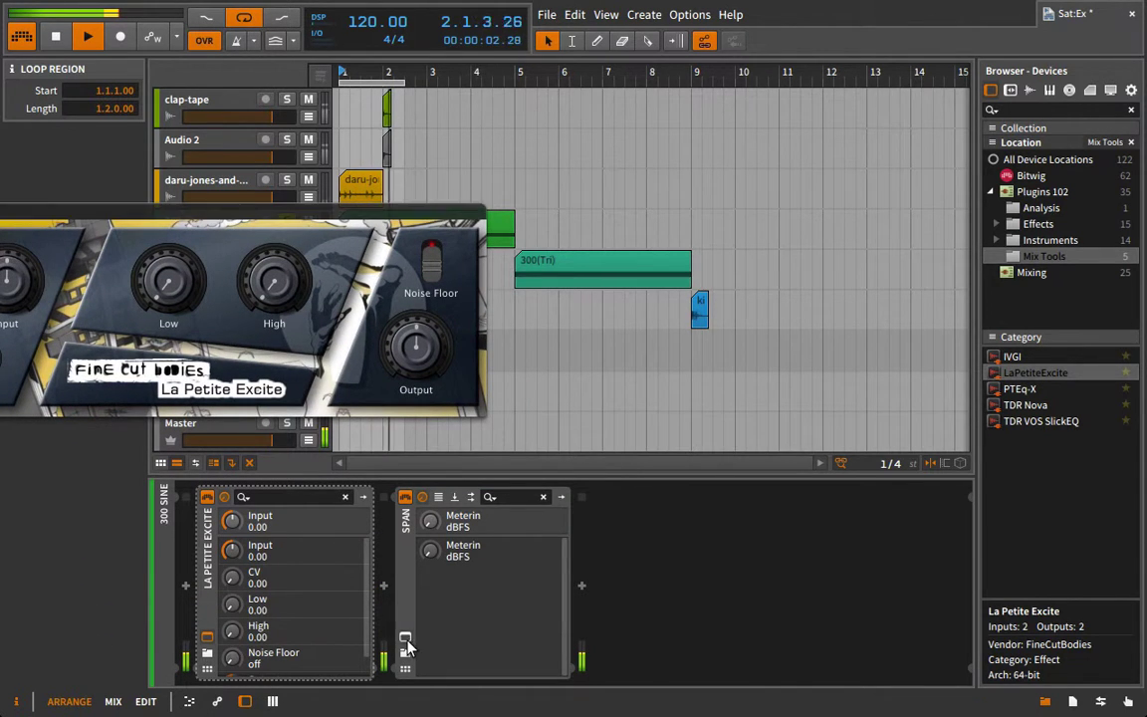
left_click(422, 497)
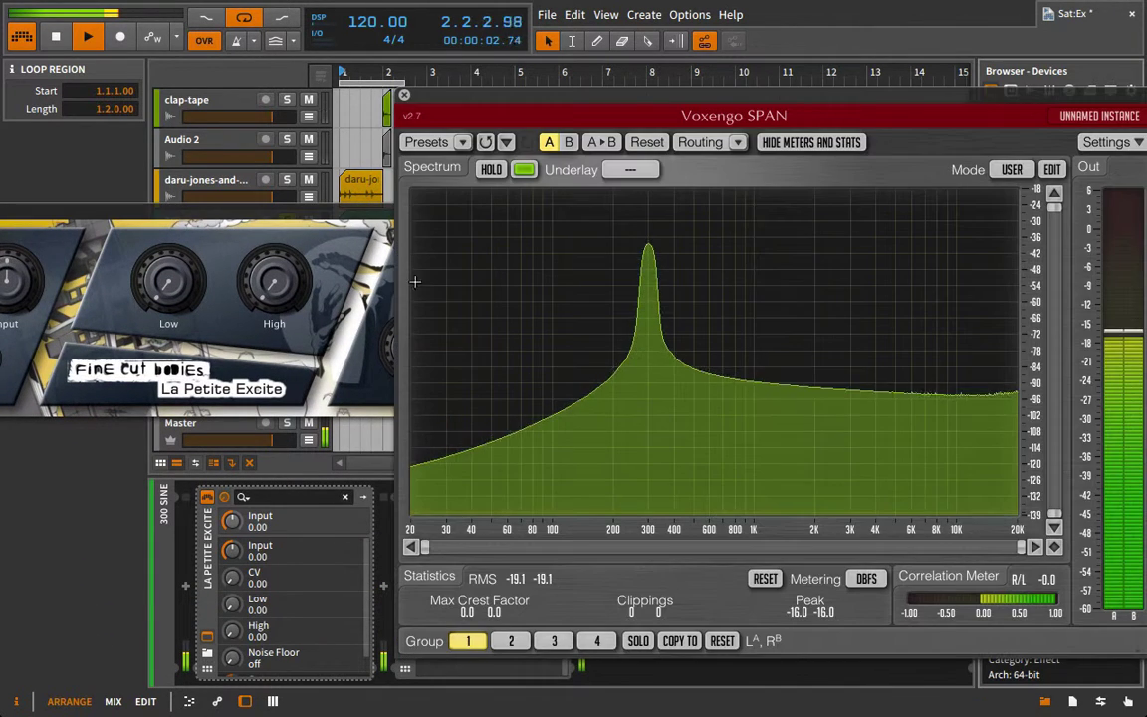
- Set SPAN's display range low to -78.0 and arrange the La Petite Excite window so the spectrum peak can be seen
left_click(1052, 169)
left_click_drag(473, 476, 474, 443)
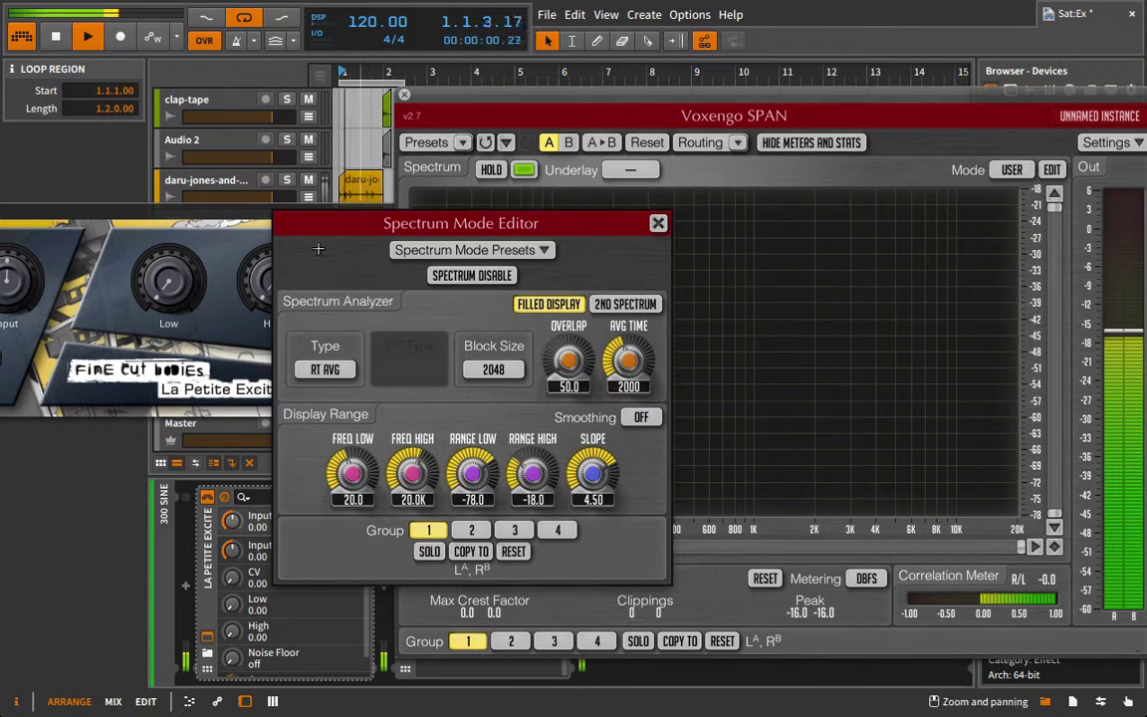
left_click(658, 223)
left_click_drag(159, 208, 166, 149)
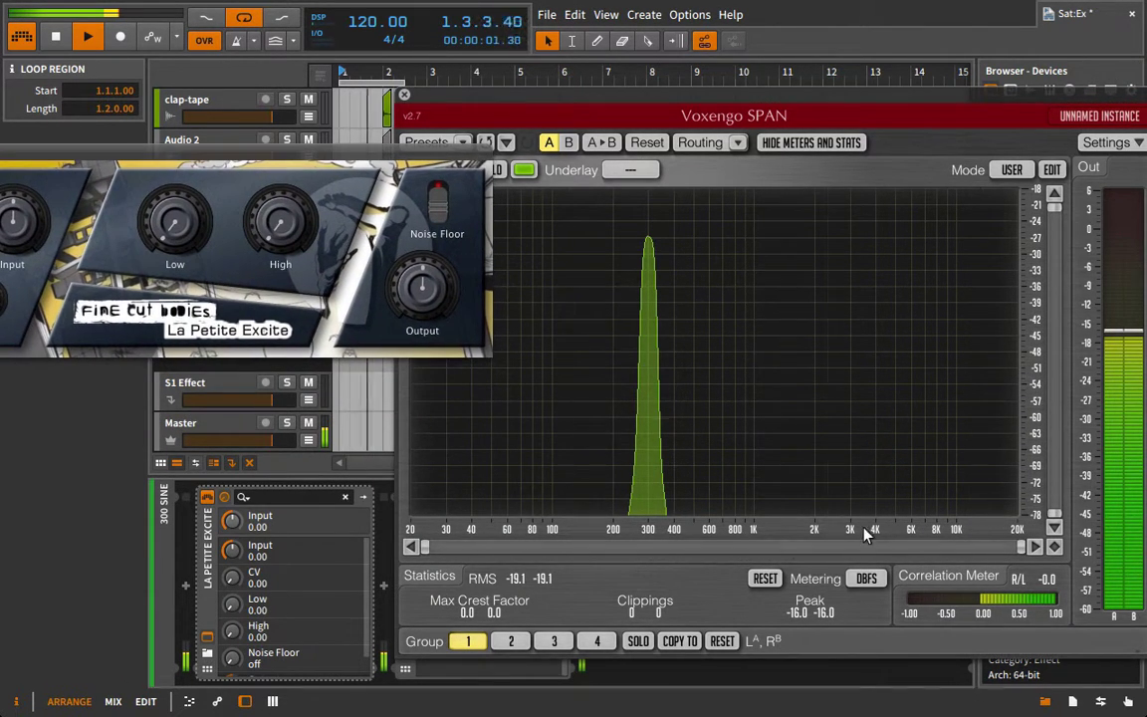
- Raise La Petite Excite's Low and High to 10.00 on the playing sine, reduce its output, and stop playback
left_click_drag(171, 223, 120, 10)
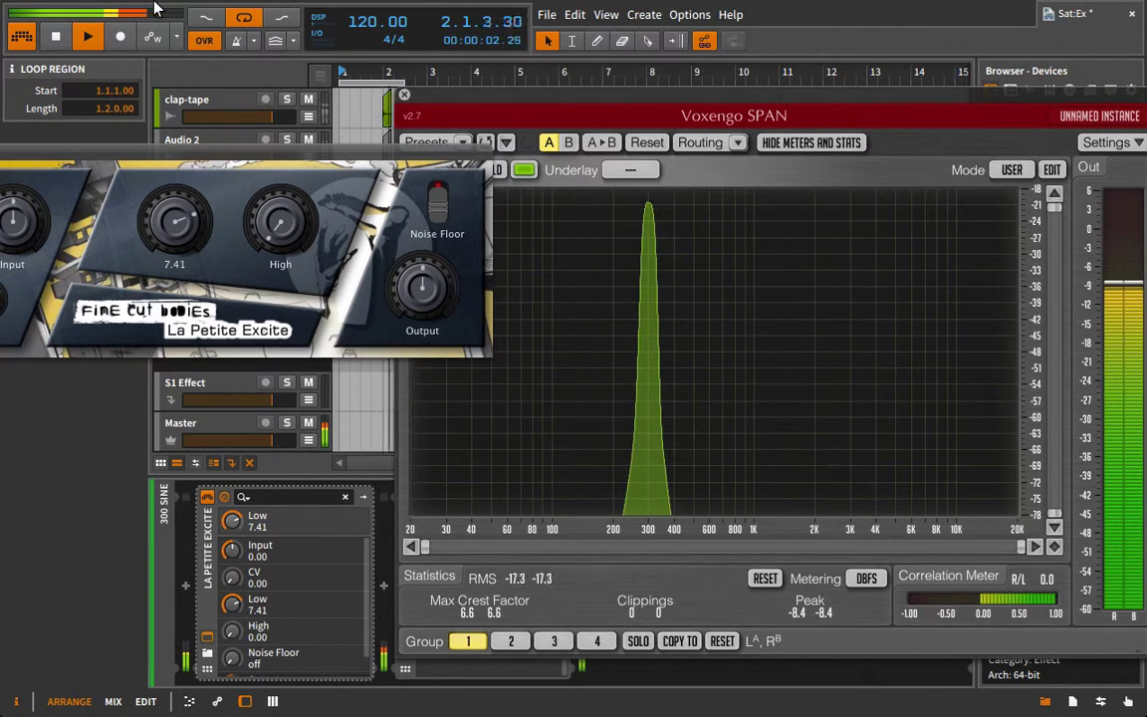
left_click_drag(202, 233, 185, 160)
left_click_drag(422, 289, 418, 317)
left_click_drag(280, 221, 294, 8)
left_click_drag(265, 227, 290, 100)
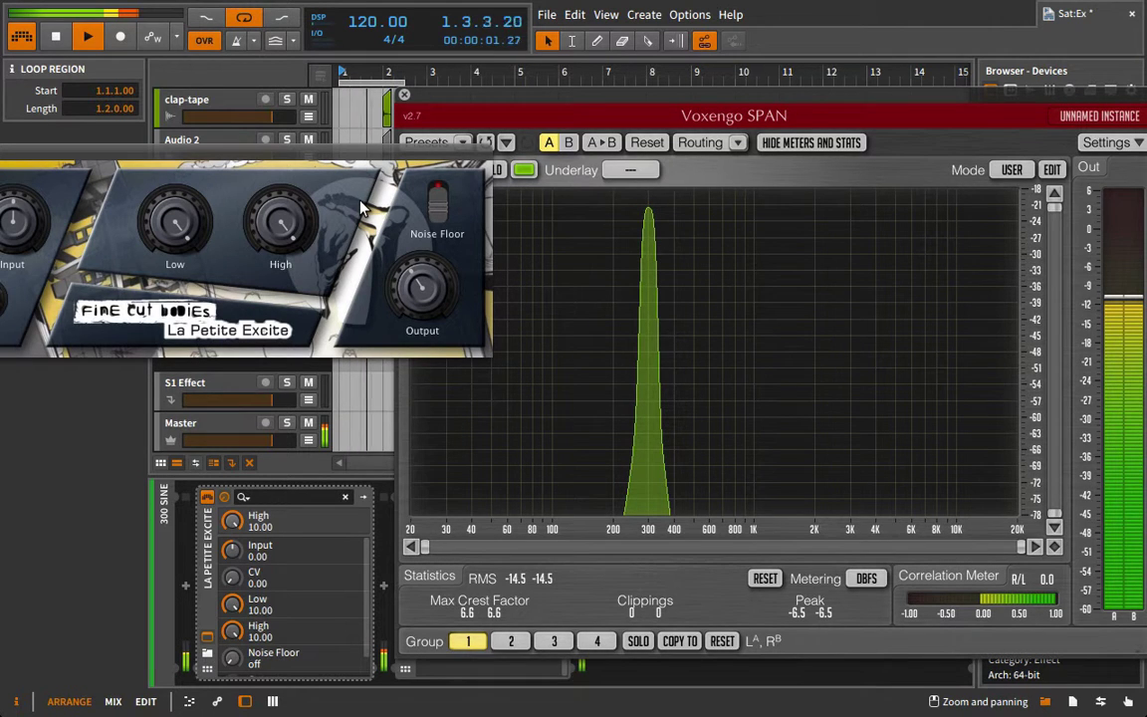
key("space")
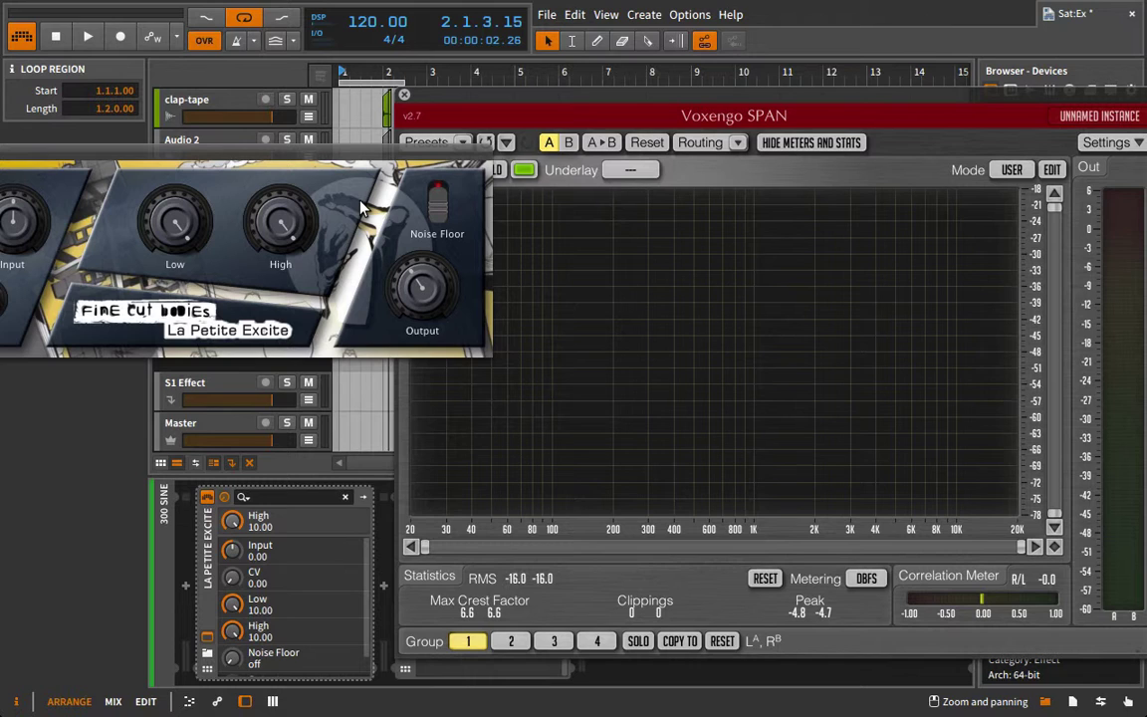
- Reset La Petite Excite's Low and High to 0.00 and restart playback of the sine
double_click(180, 233)
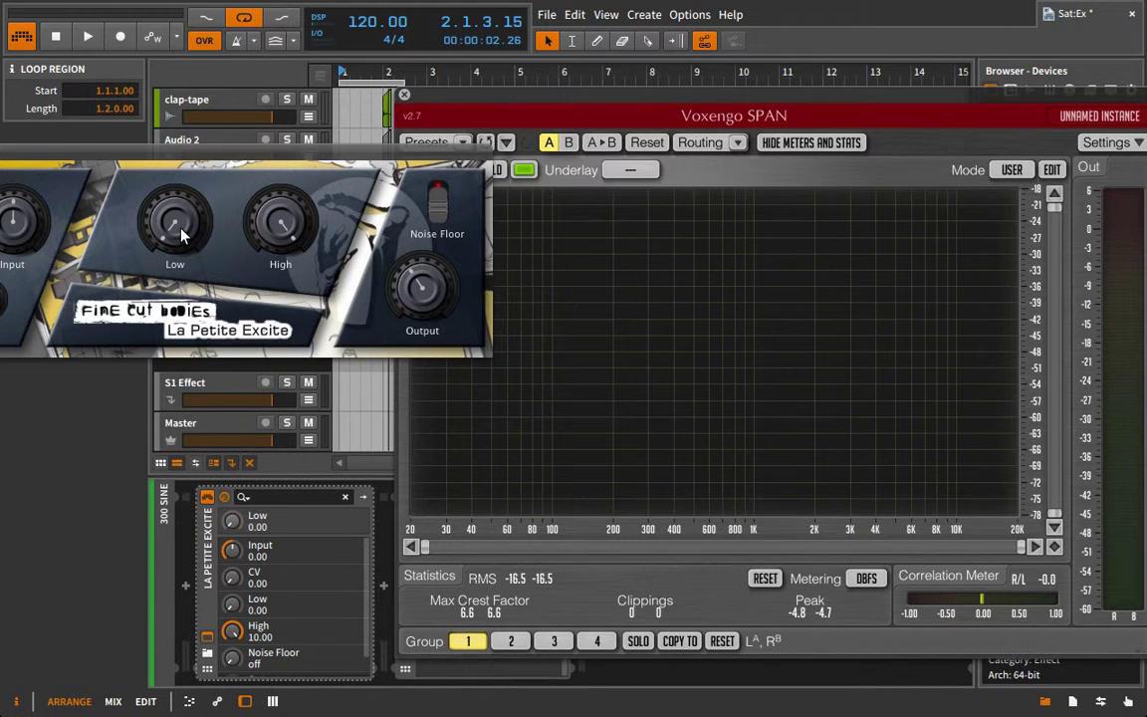
double_click(283, 229)
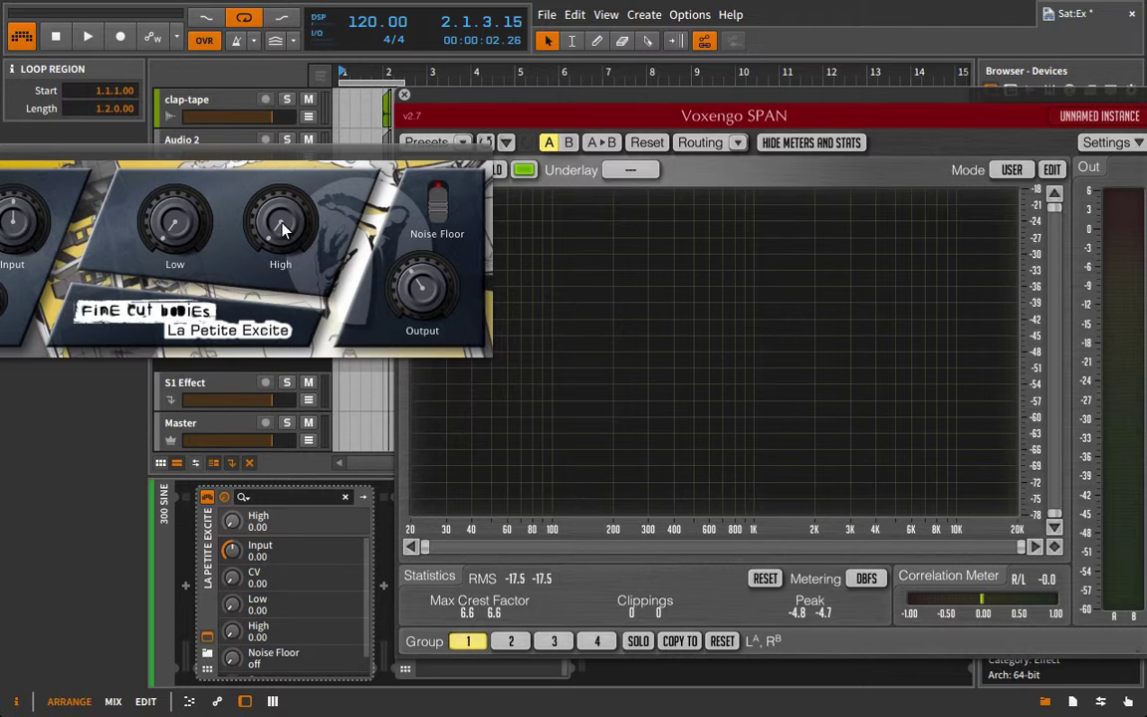
mouse_move(300, 151)
left_mouse_down()
mouse_move(403, 151)
mouse_move(279, 157)
left_mouse_up()
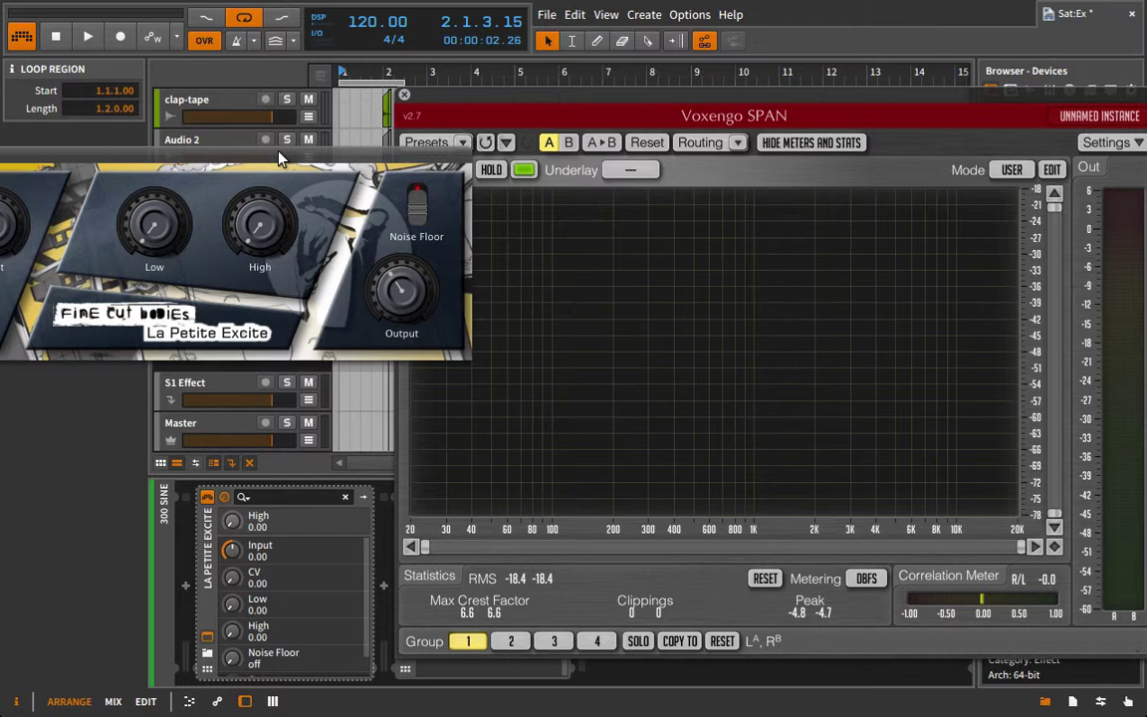
key("space")
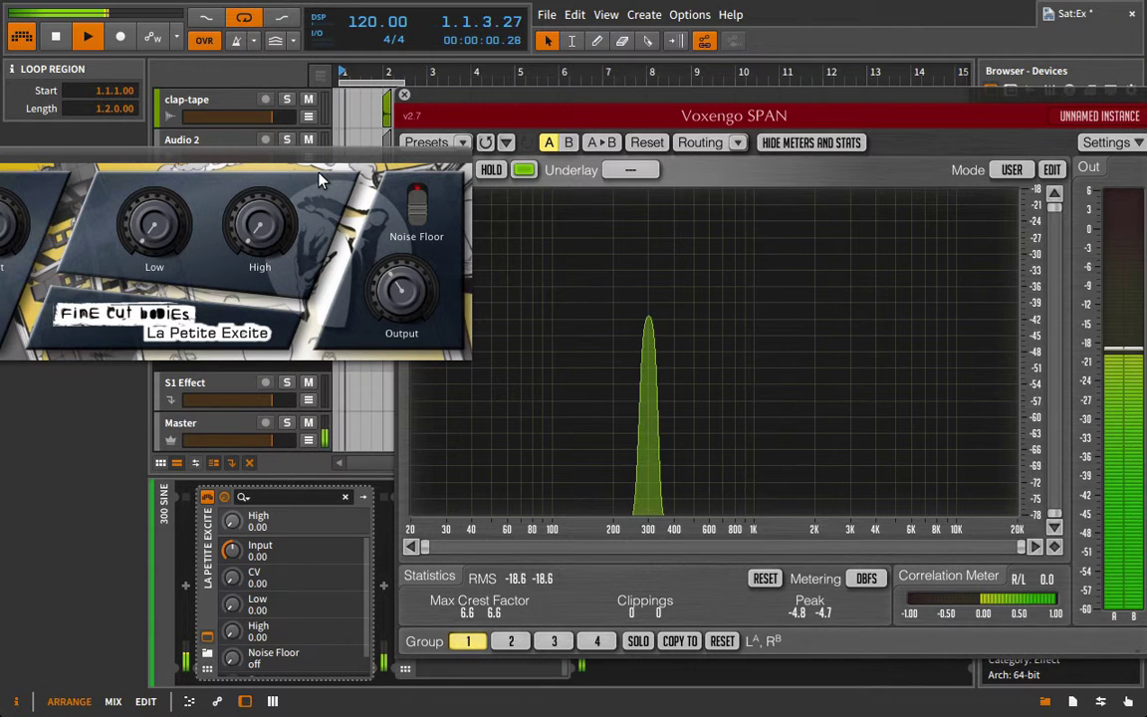
- Extend SPAN's display range low to -159.3 and compare the sine with La Petite Excite's noise floor on and off
left_click(416, 204)
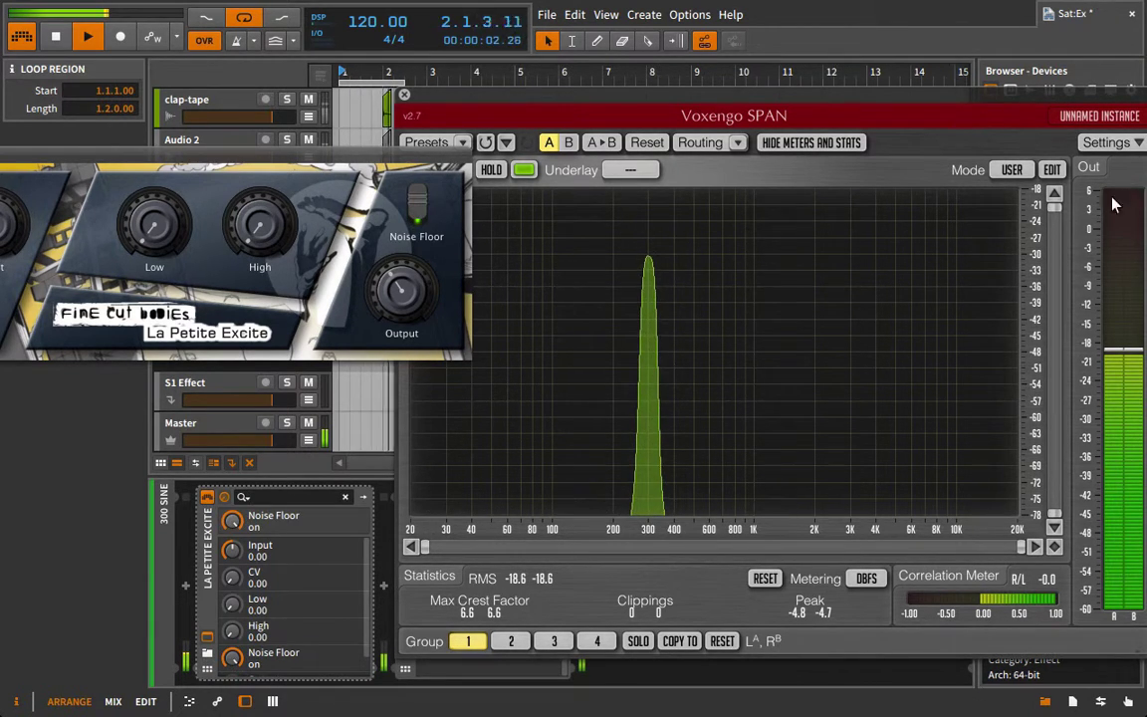
left_click(1052, 170)
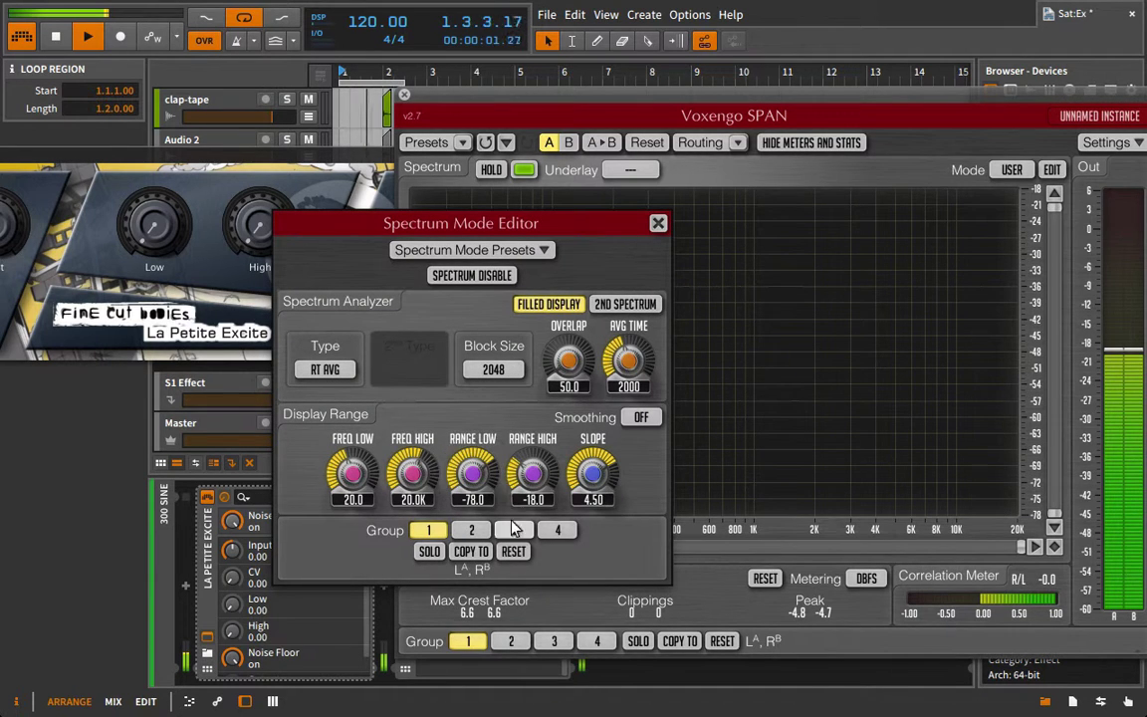
left_click_drag(479, 478, 479, 552)
left_click(347, 160)
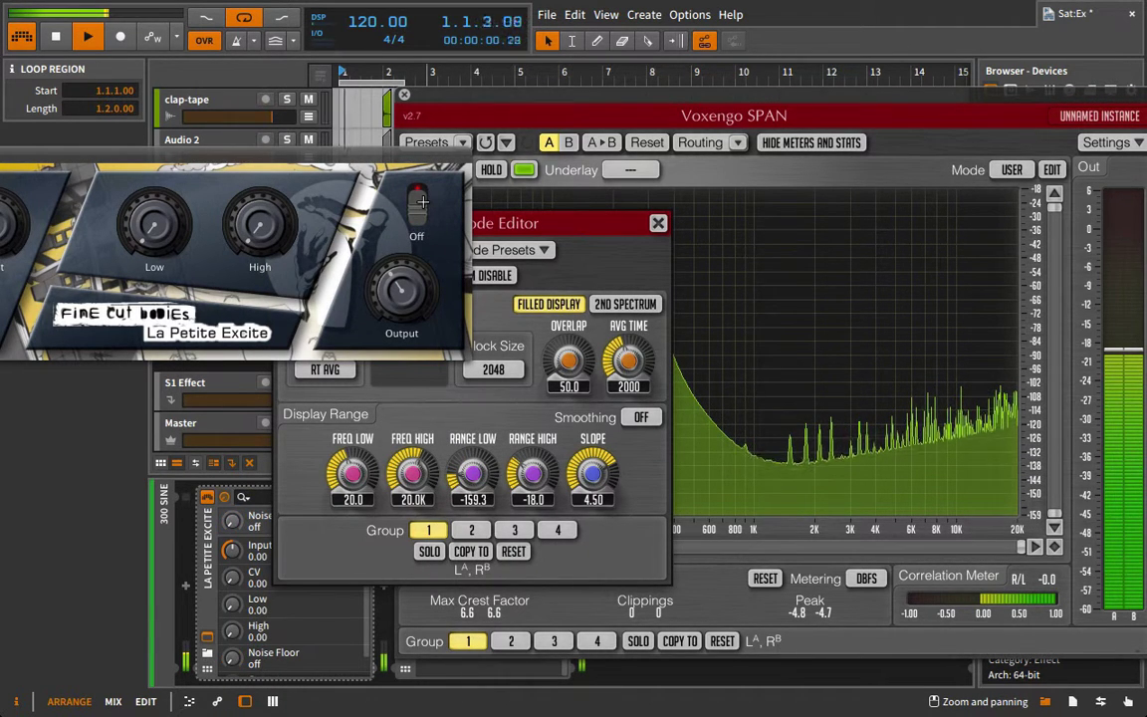
left_click(423, 203)
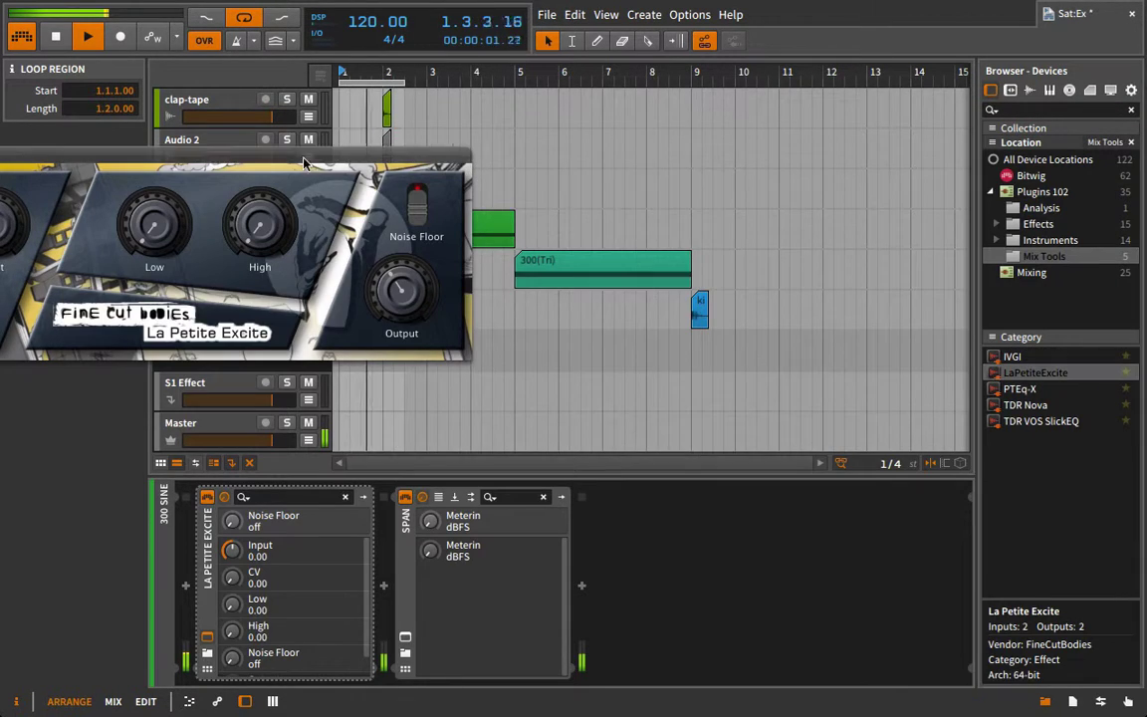
- Close the La Petite Excite window, and play the soloed drum loop with the loop region shortened to 1.0.0.00
left_click_drag(309, 149, 567, 203)
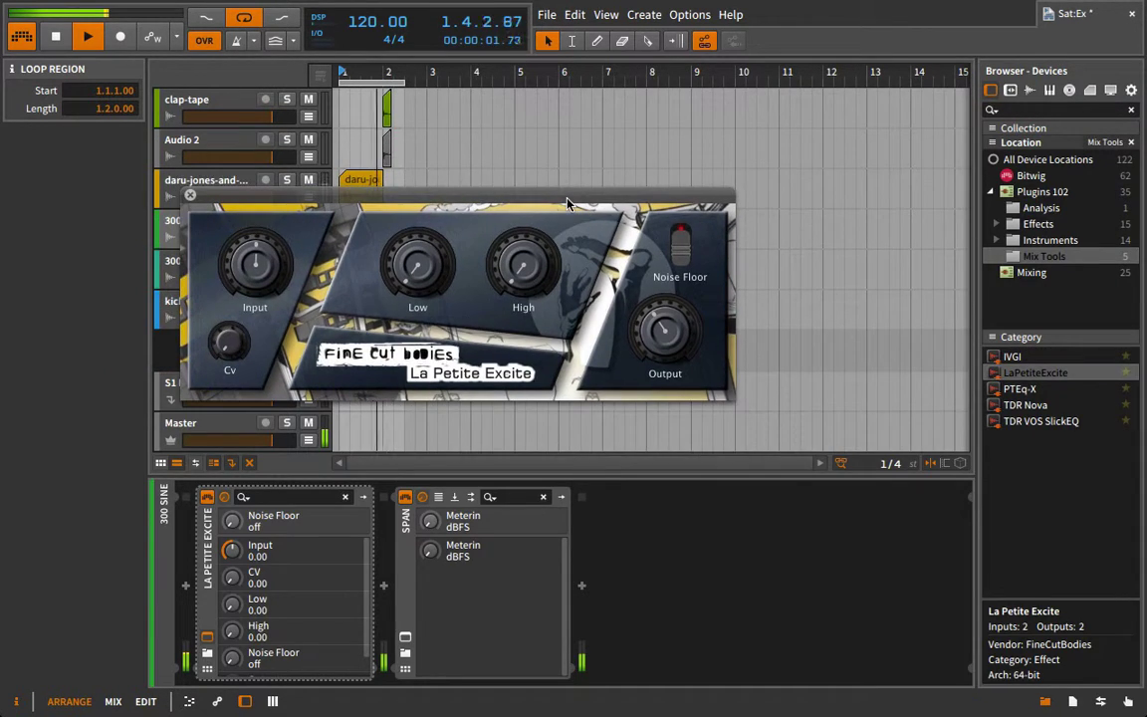
left_click(191, 196)
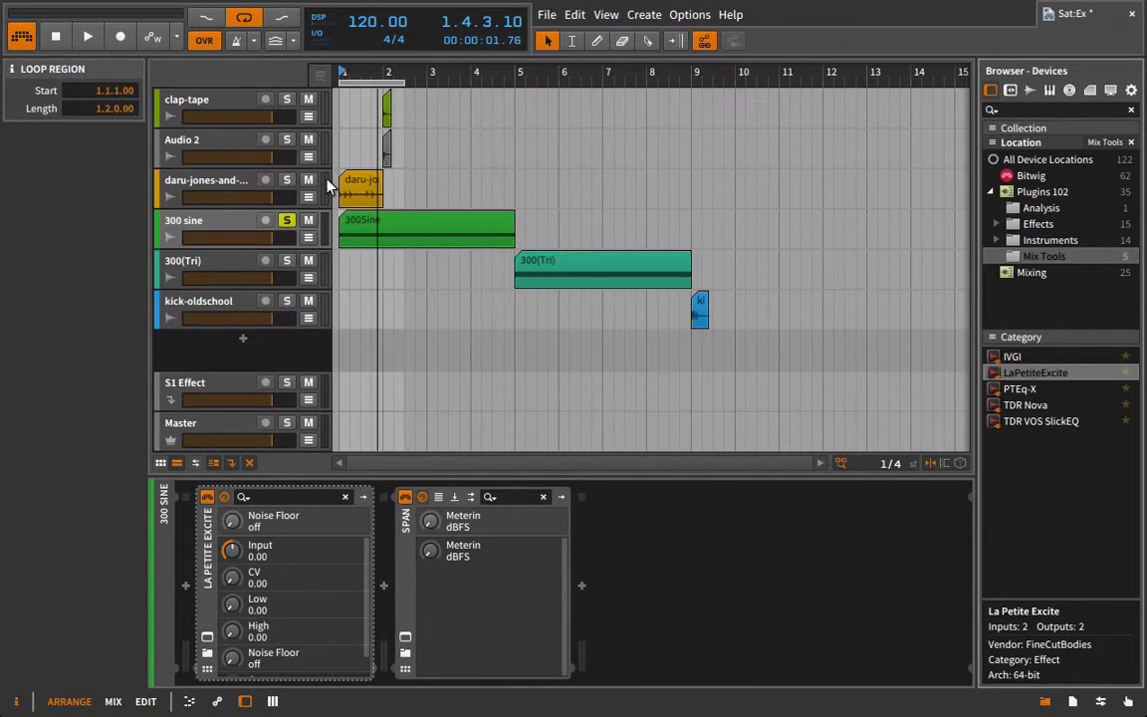
left_click_drag(400, 81, 375, 84)
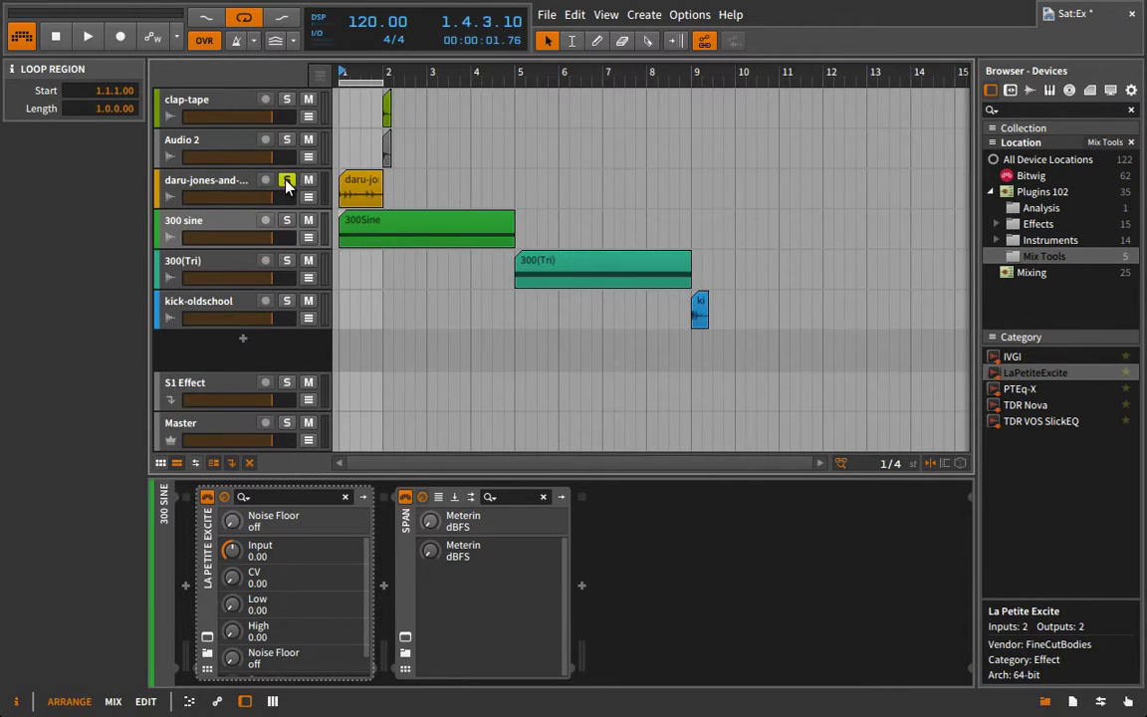
key("space")
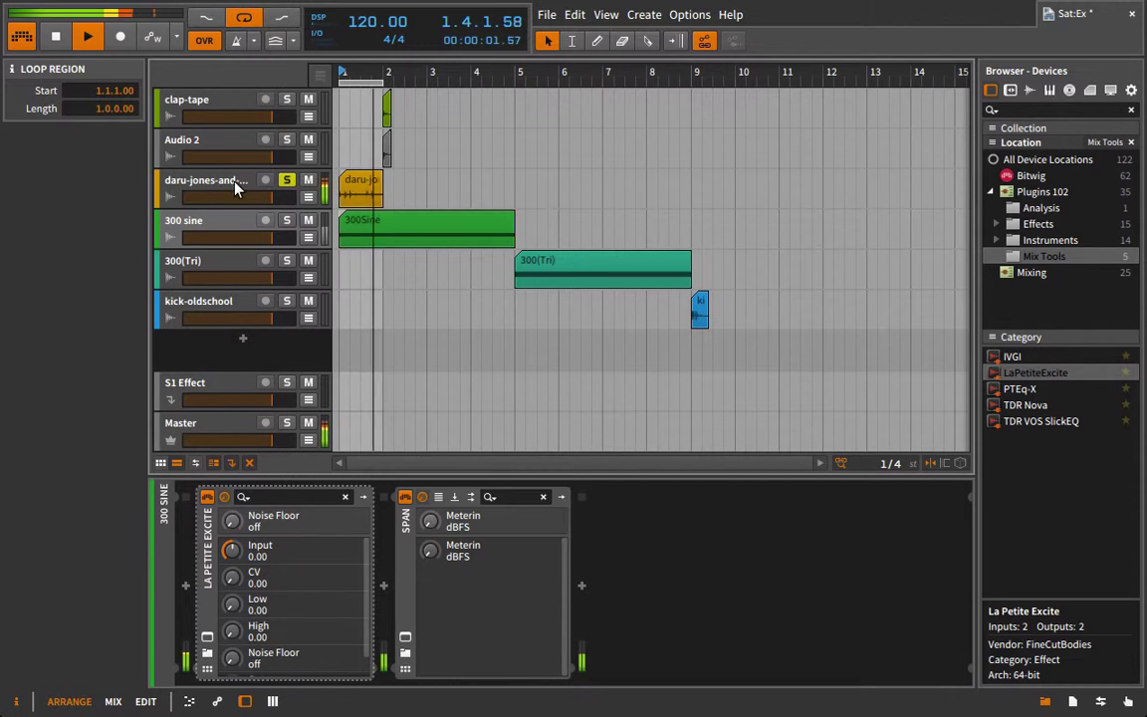
- Replace IVGI with La Petite Excite on the drum loop track and stop playback
left_click(237, 190)
left_click(205, 539)
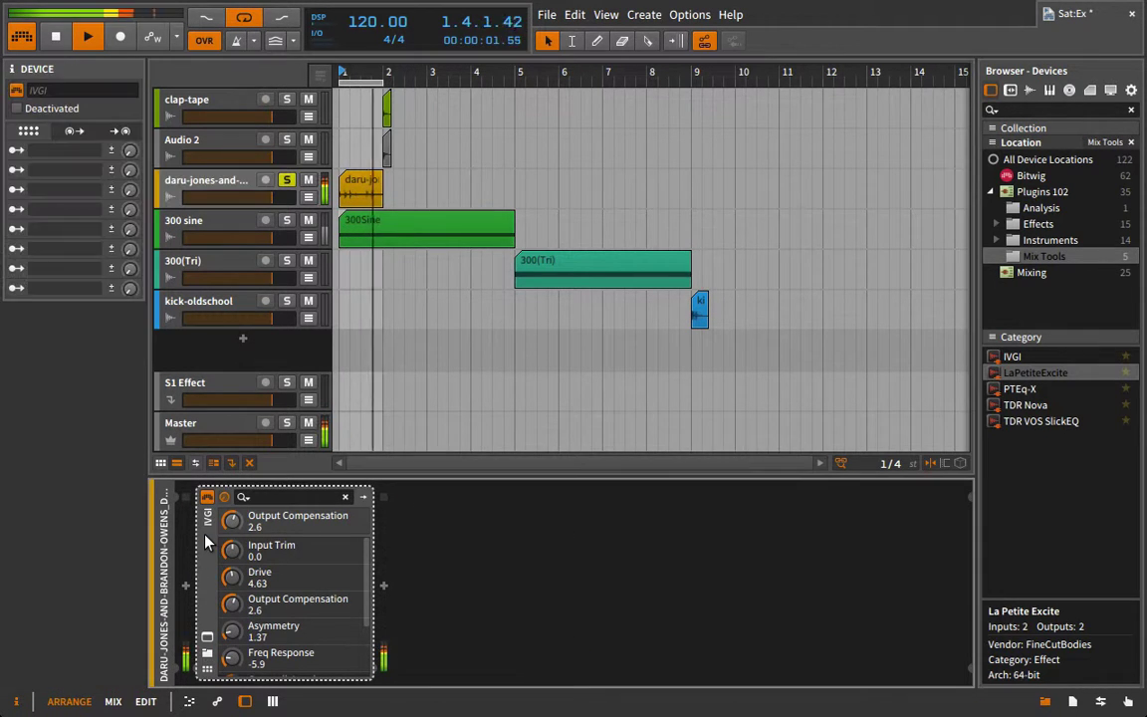
key("Delete")
left_click_drag(1016, 364, 786, 607)
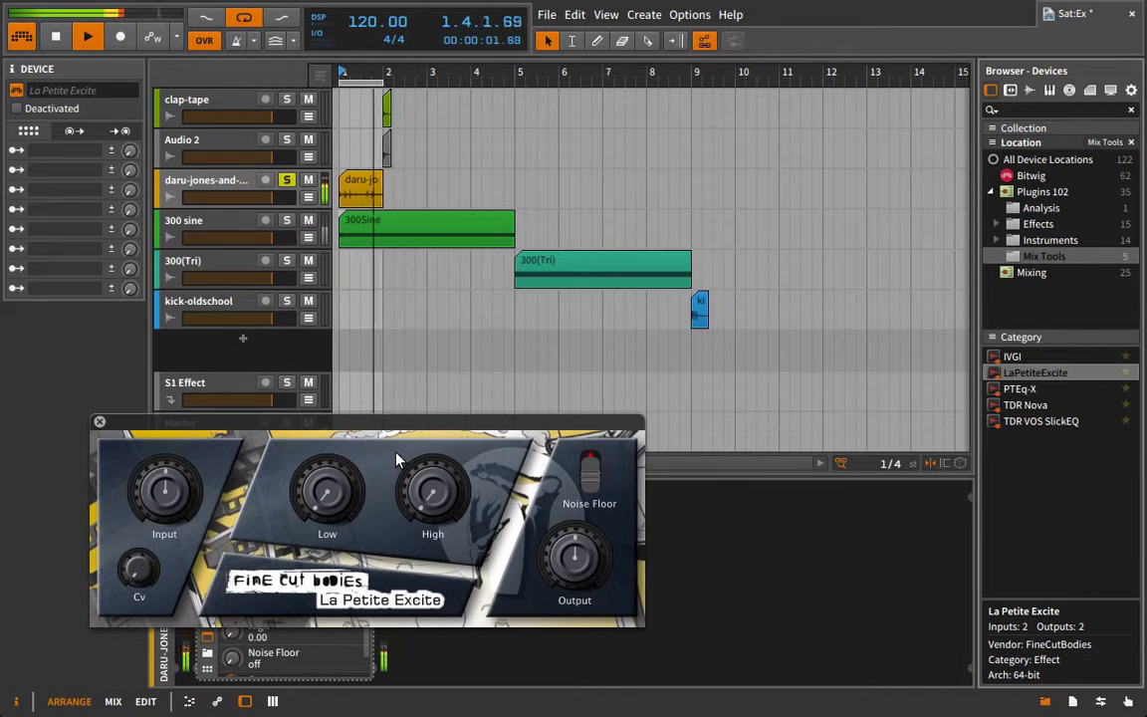
key("space")
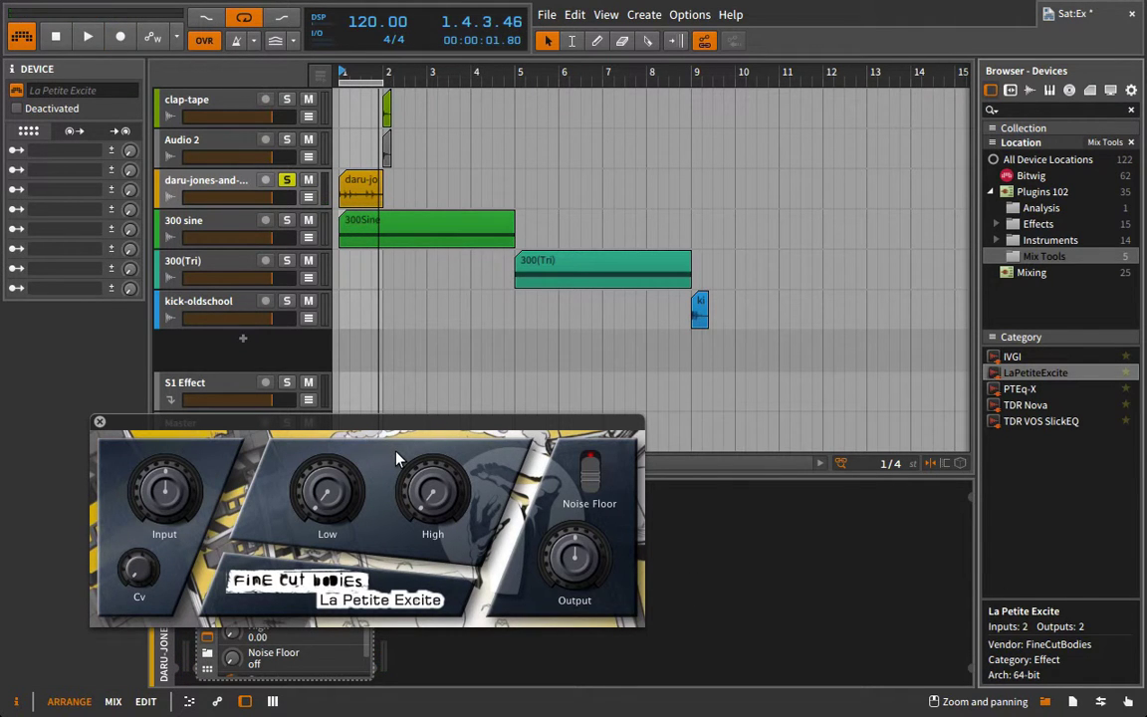
left_click_drag(347, 423, 342, 191)
- Add SPAN after La Petite Excite on the drum loop track, start playback and place both plugin windows side by side
left_click(1039, 209)
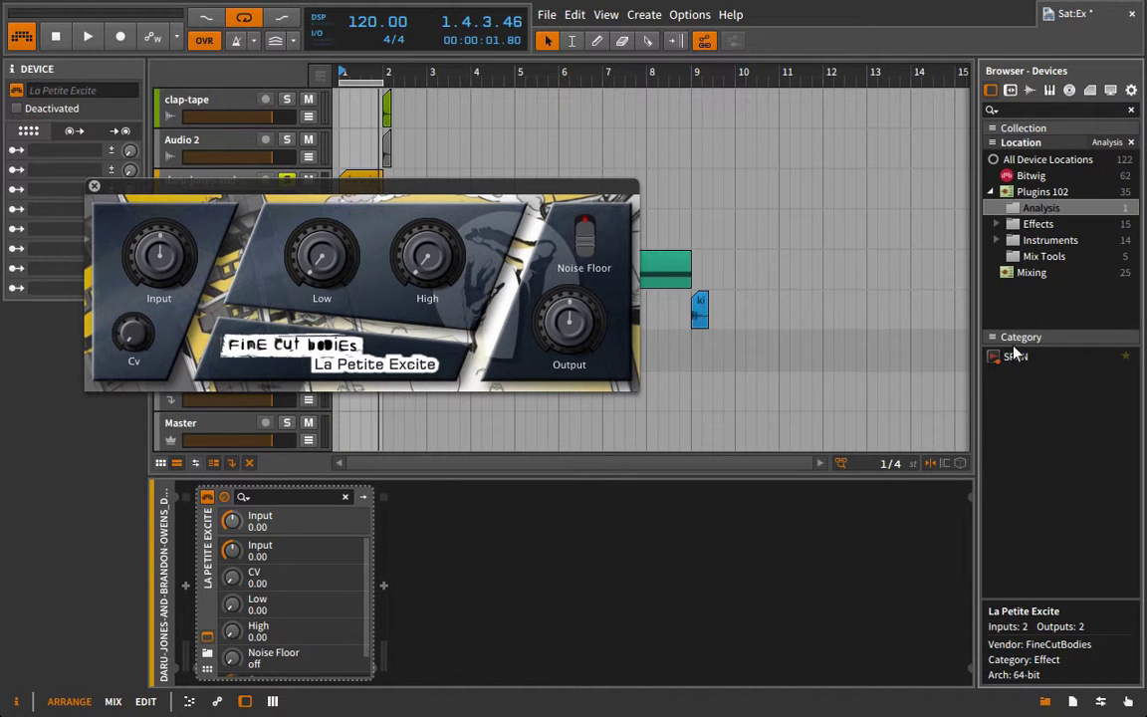
double_click(997, 364)
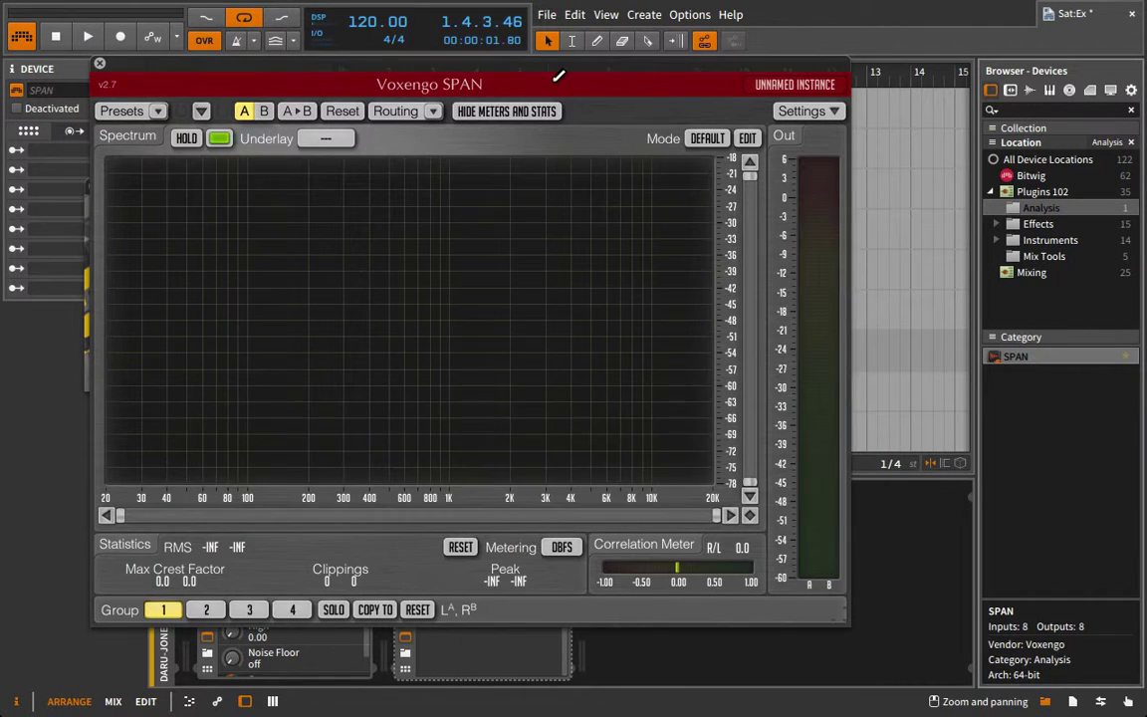
key("space")
left_click_drag(474, 84, 284, 325)
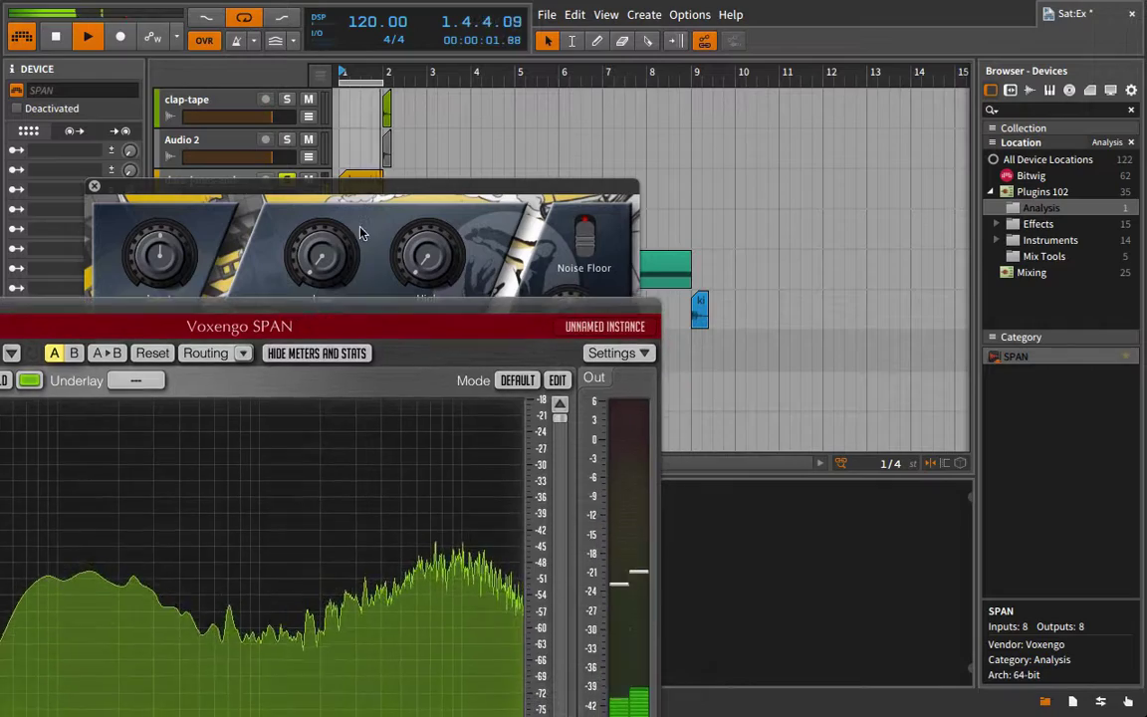
left_click_drag(391, 185, 809, 149)
left_click_drag(390, 314, 407, 38)
- Set La Petite Excite's Low to 1.82 and reduce its output on the drum loop, then bring SPAN's full spectrum into view
left_click(734, 145)
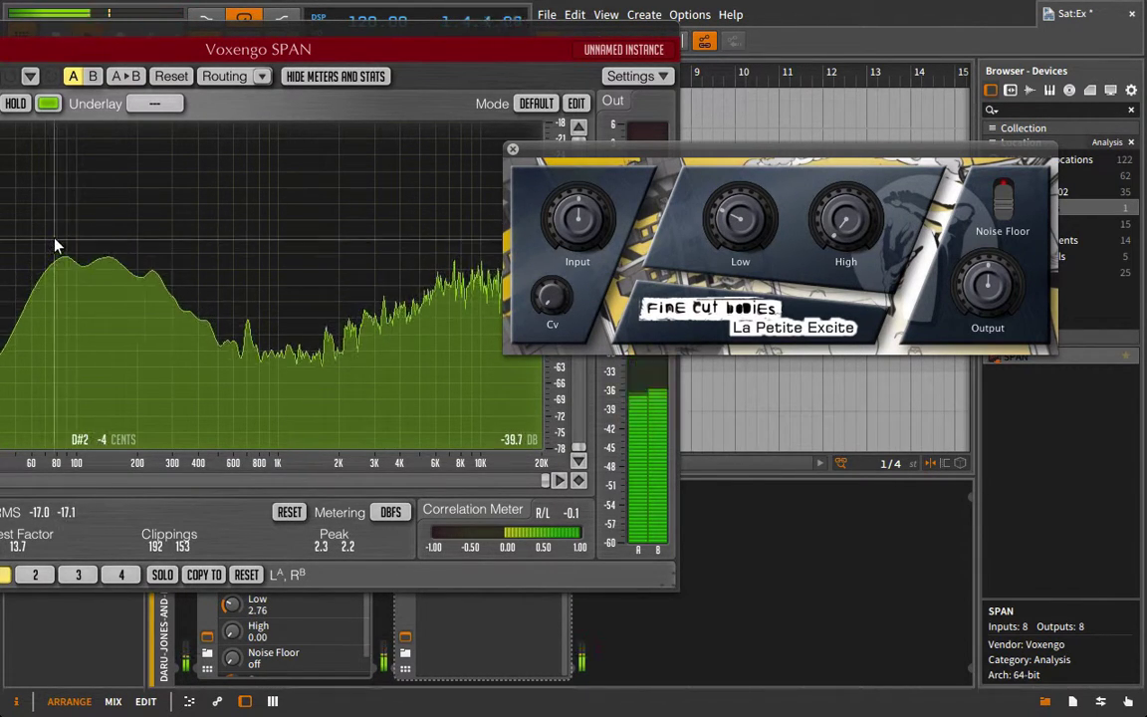
left_click_drag(973, 286, 1003, 306)
left_click_drag(747, 225, 763, 261)
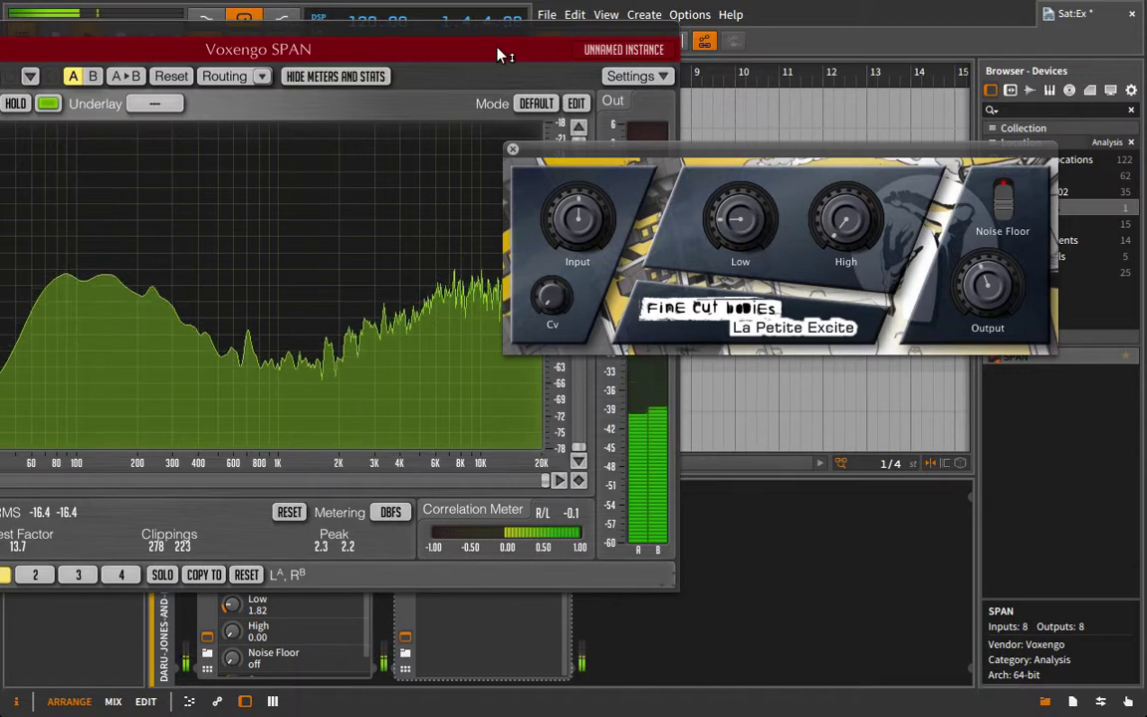
left_click_drag(495, 36, 909, 36)
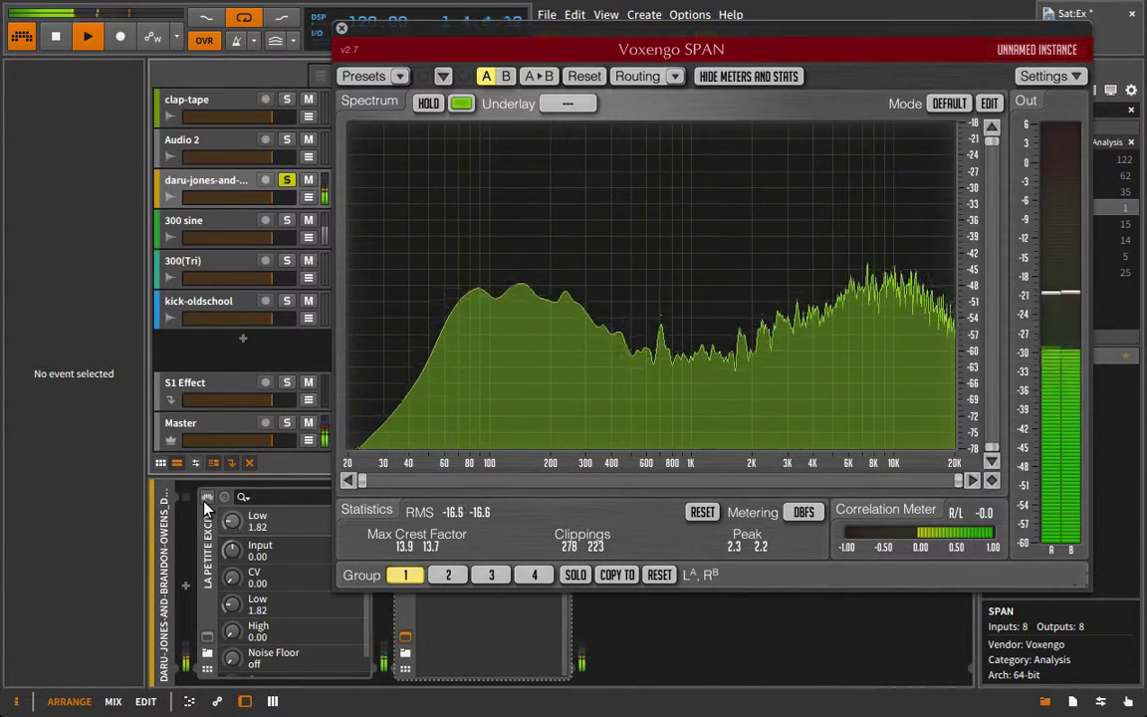
- Set La Petite Excite's CV to 7.45, Low to 1.32 and High to 0.62 on the drum loop track
left_click_drag(697, 47, 146, 48)
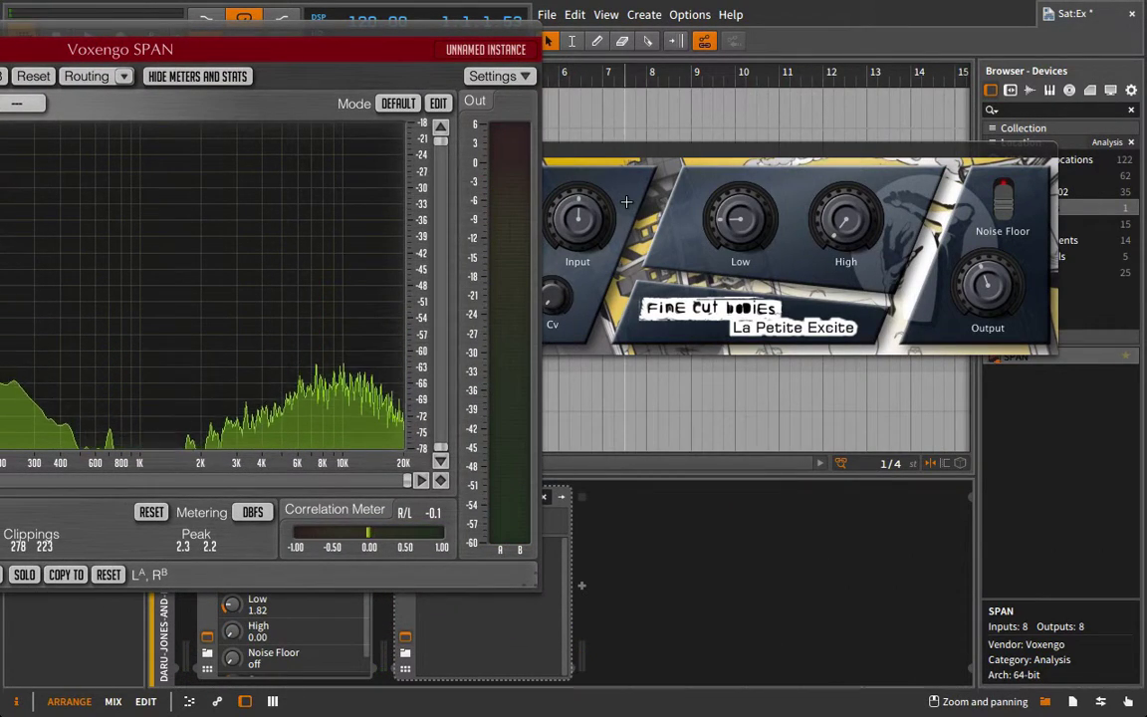
left_click_drag(846, 217, 840, 184)
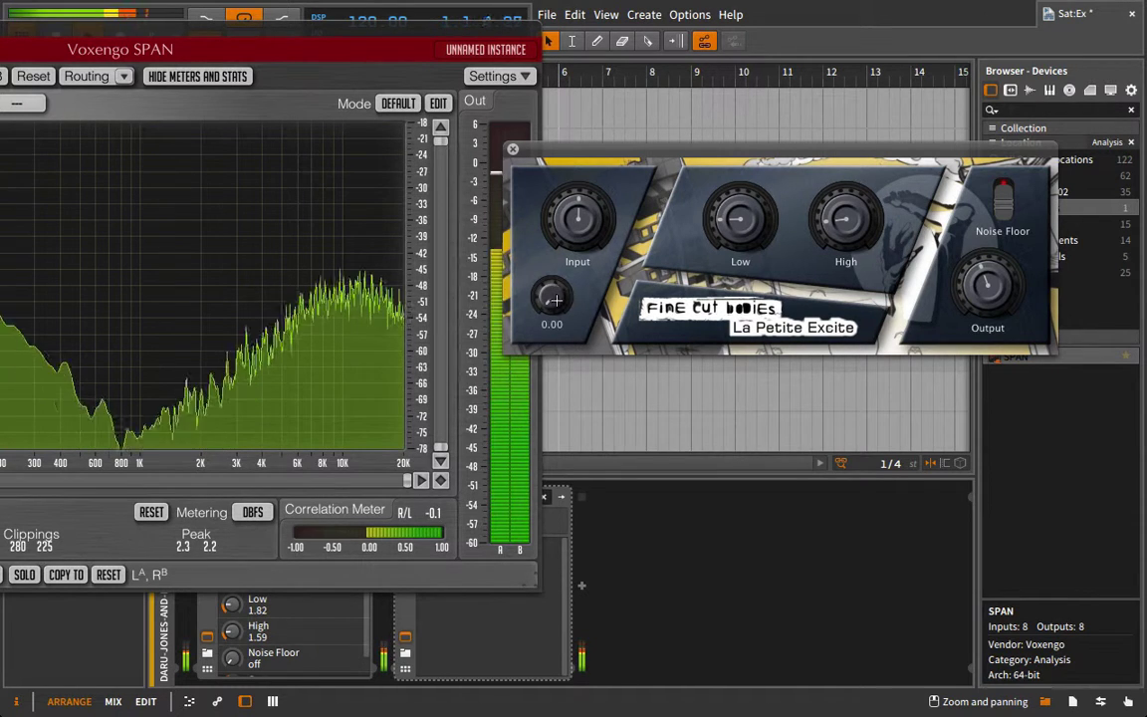
mouse_move(548, 294)
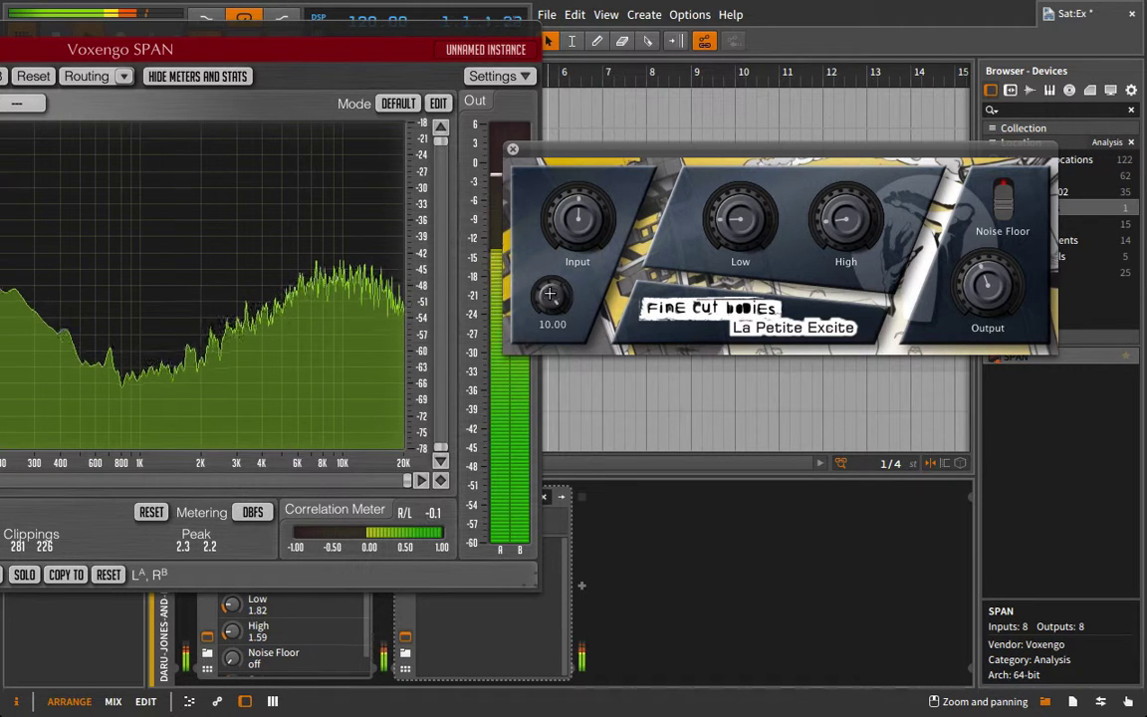
left_click_drag(549, 308, 546, 323)
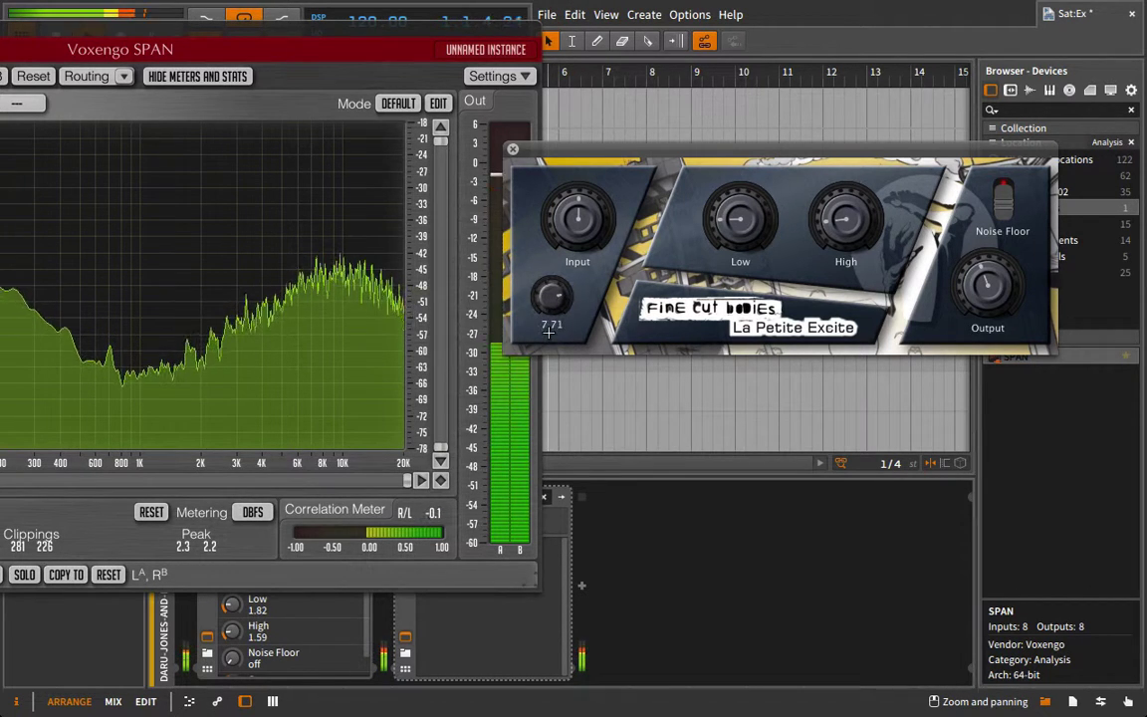
left_click_drag(741, 213, 743, 231)
left_click_drag(845, 219, 887, 259)
left_click_drag(370, 30, 1034, 30)
- Compare the drum loop's sound and SPAN spectrum with La Petite Excite bypassed and active, leaving it active
left_click(208, 498)
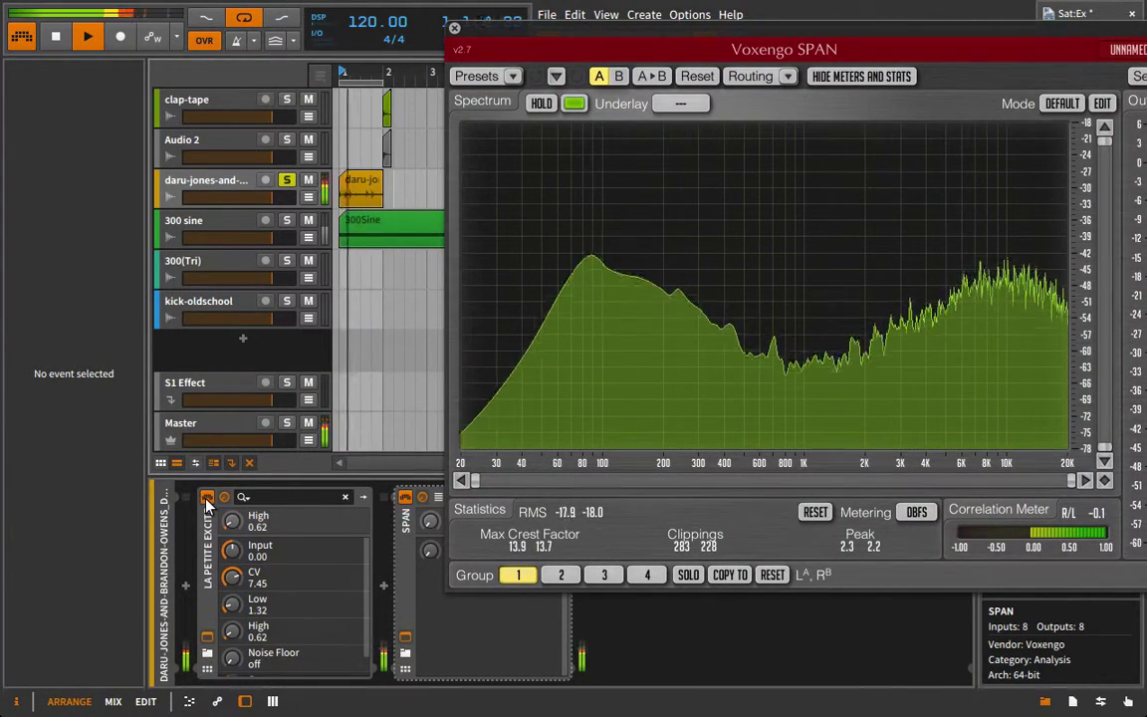
left_click(207, 498)
left_click(207, 498)
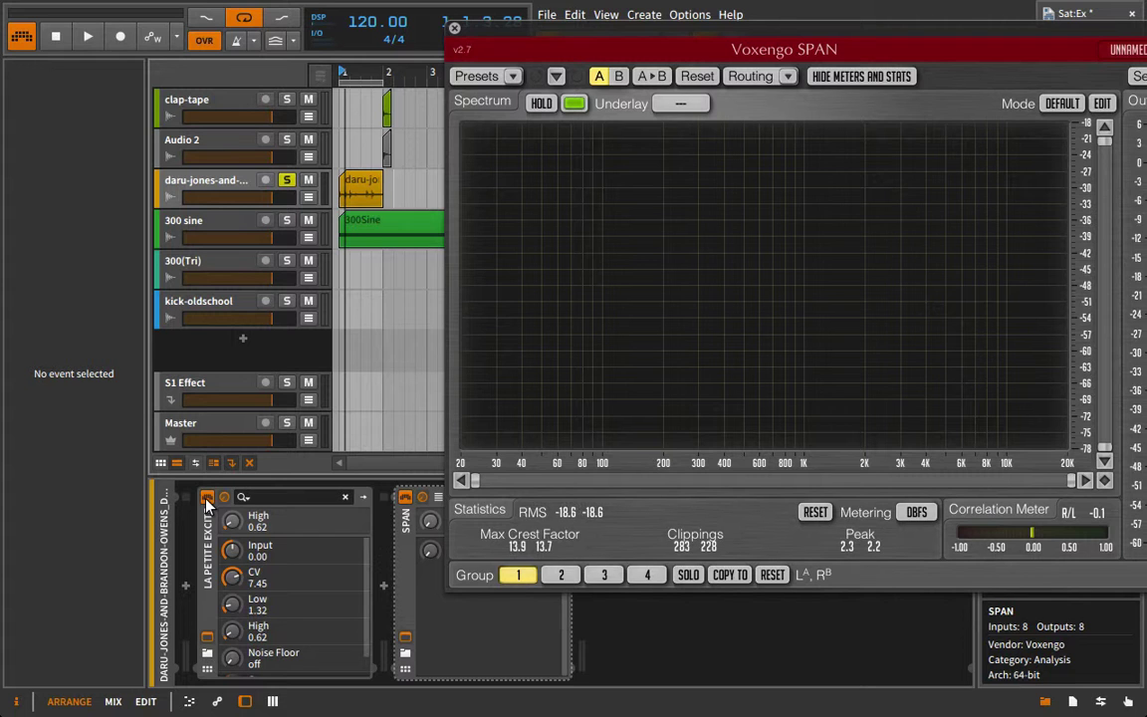
key("space")
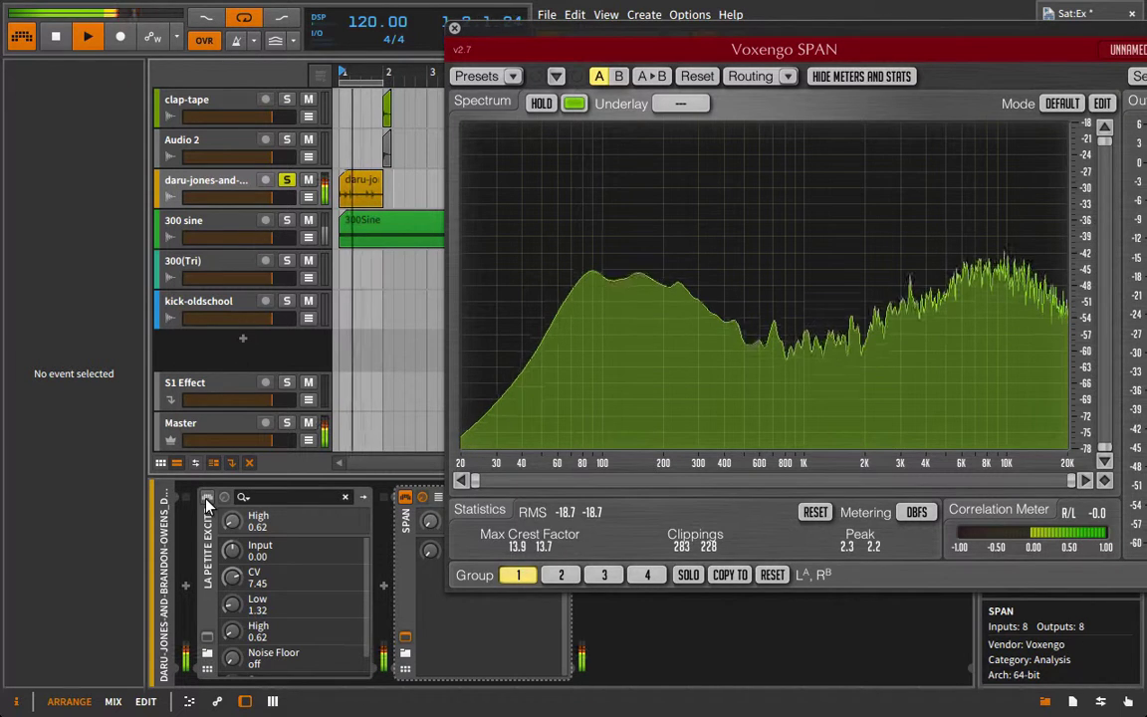
left_click(208, 497)
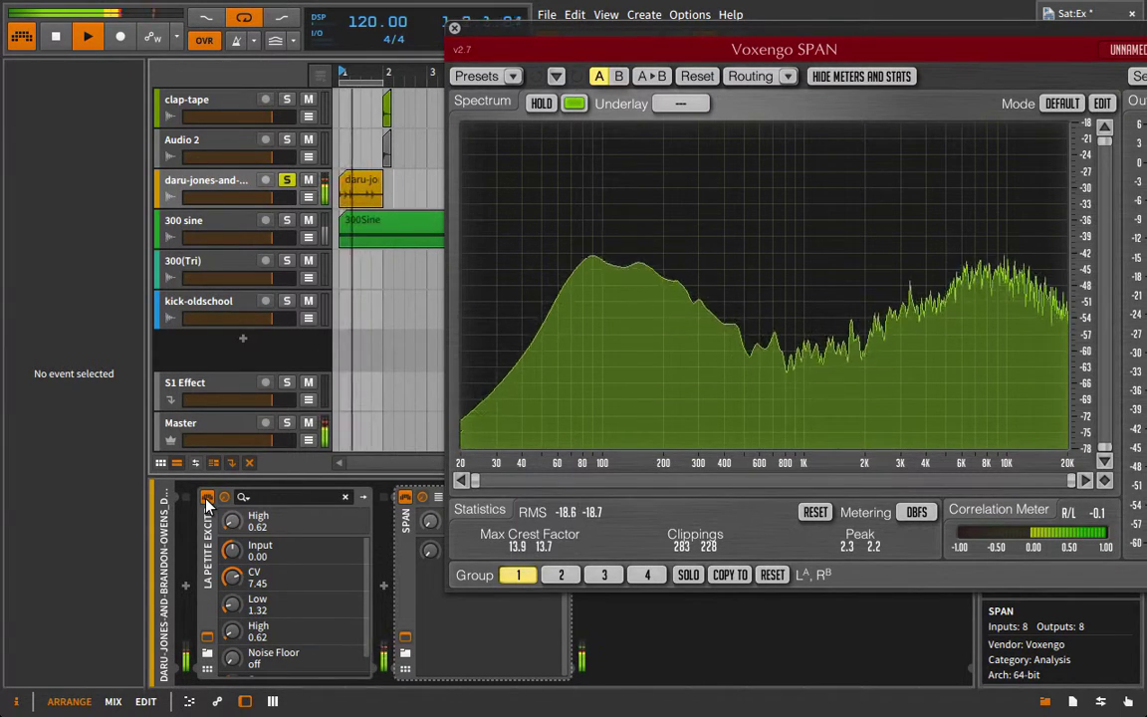
- Close both plugin windows and play the kick-oldschool clip at bar 9 looped, with its track soloed instead of the drum loop
left_click(453, 29)
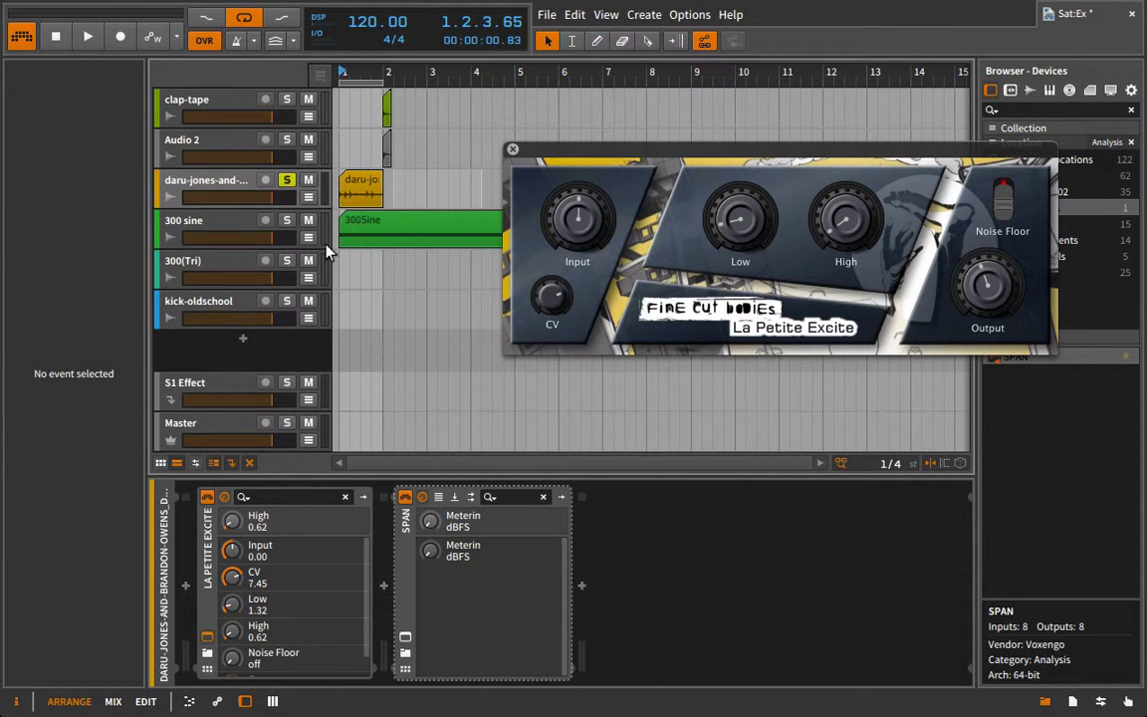
left_click(512, 149)
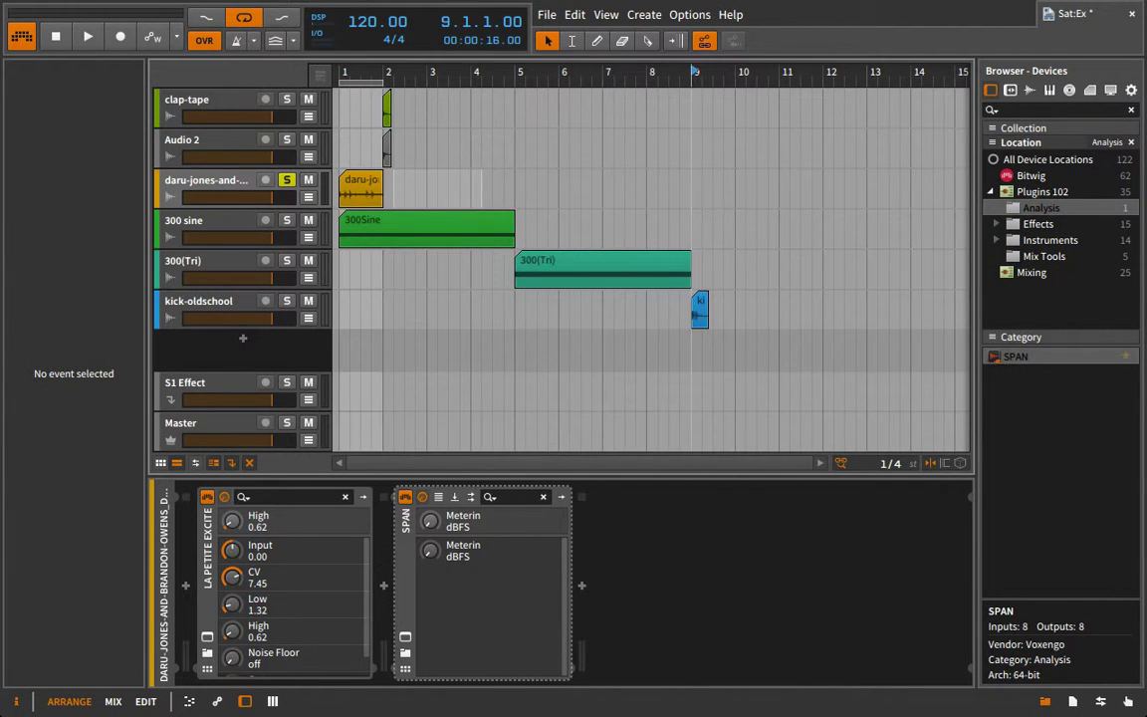
key("space")
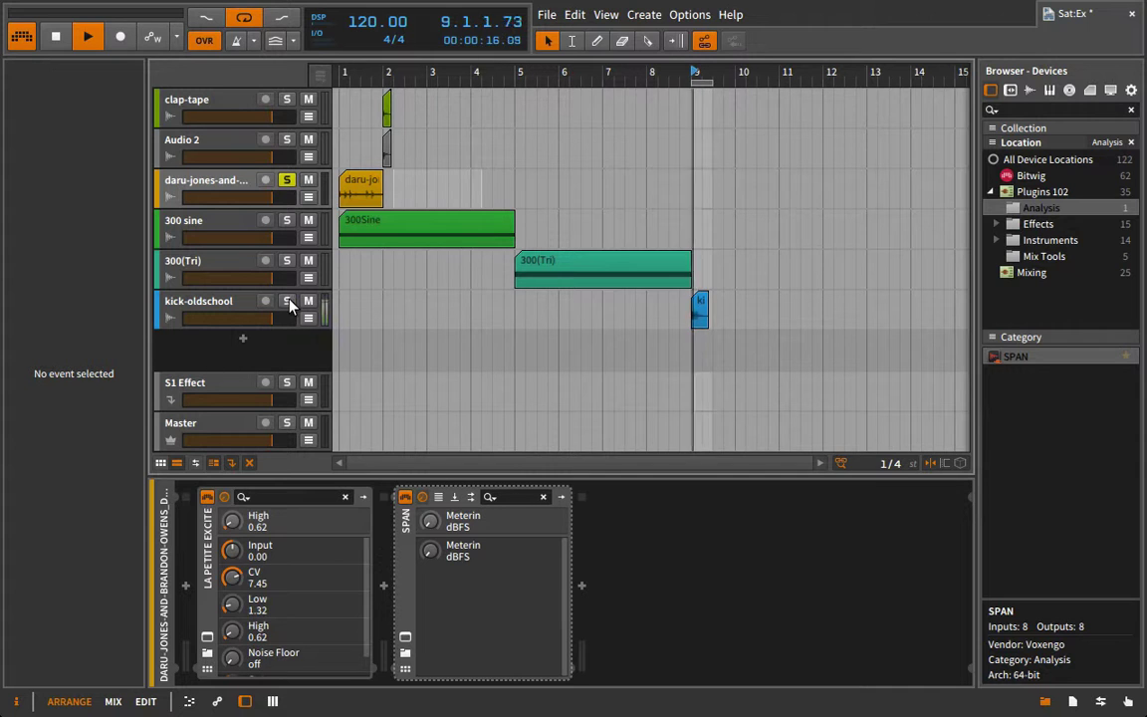
left_click(288, 180)
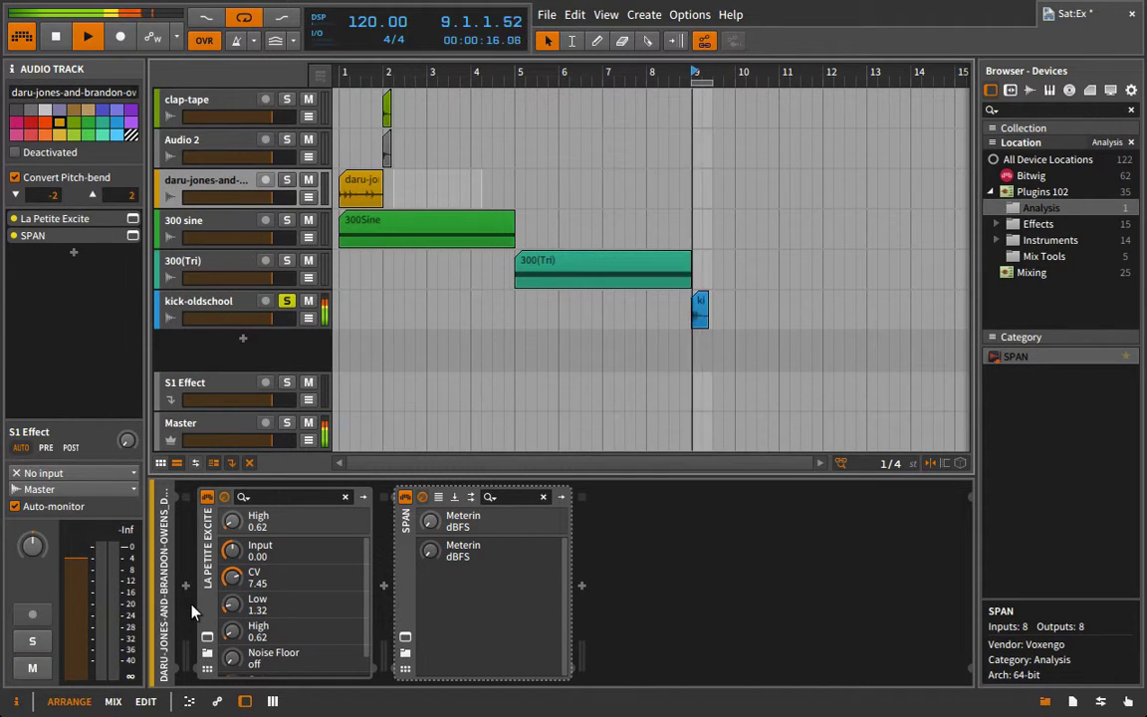
- Delete La Petite Excite from the drum loop track and replace the one on kick-oldschool with a fresh instance before SPAN
left_click(209, 500)
key("Delete")
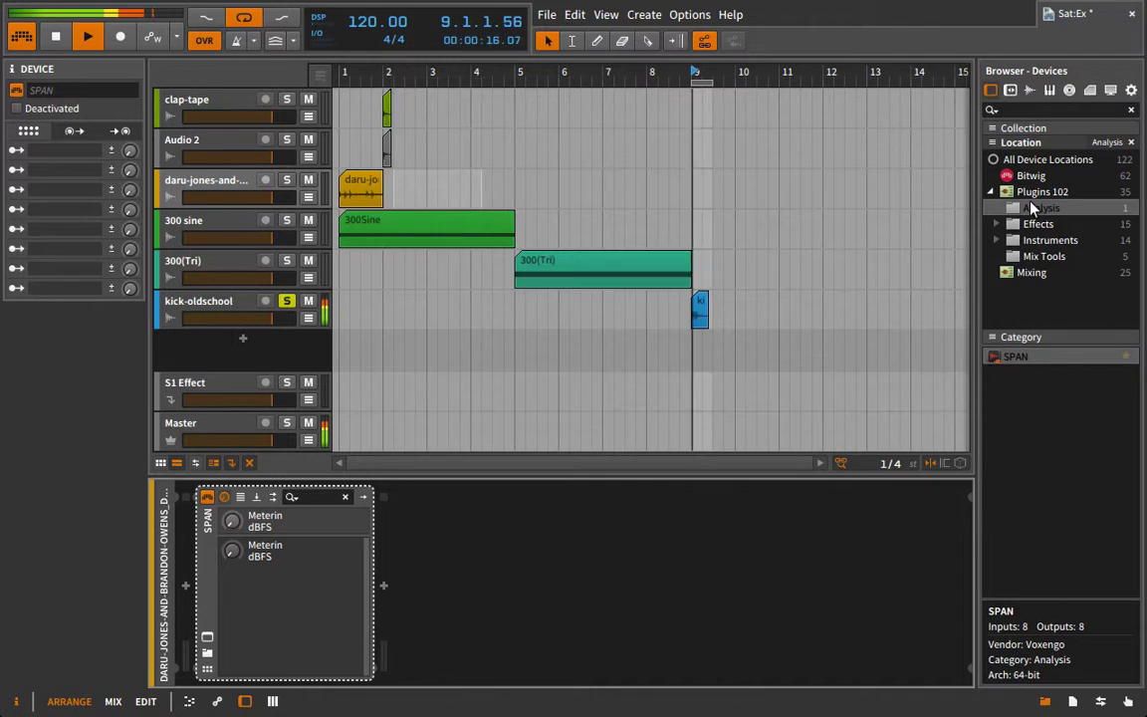
left_click(1043, 256)
left_click_drag(1036, 372, 214, 533)
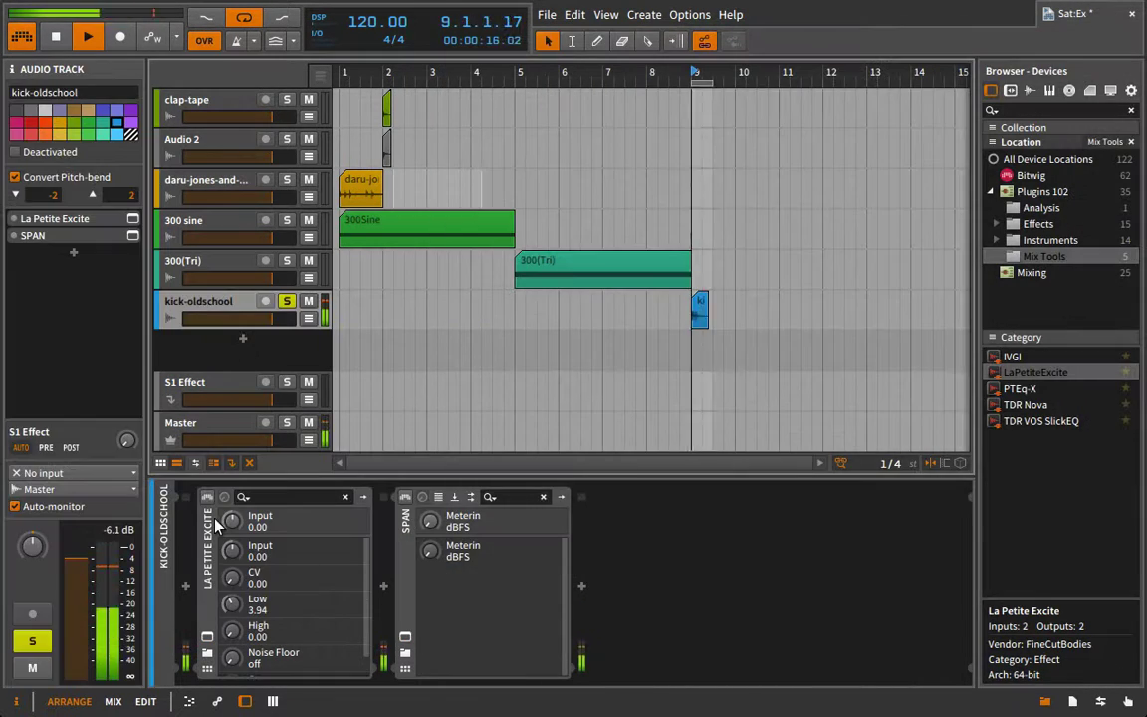
key("Delete")
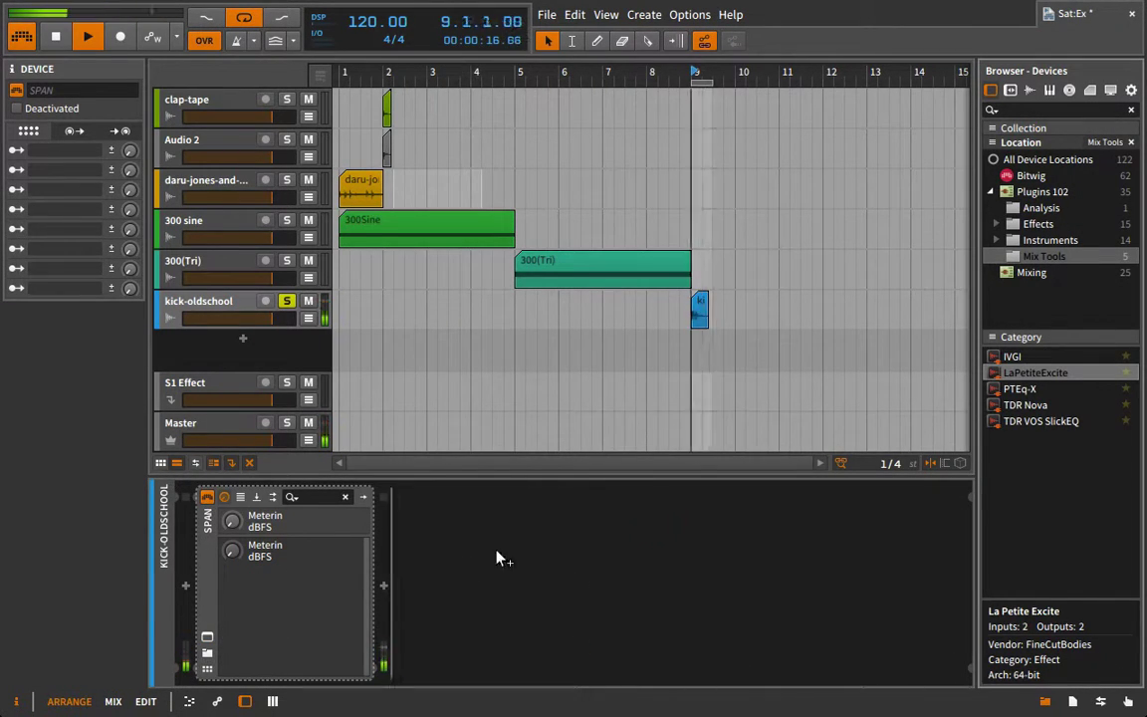
key("ctrl+z")
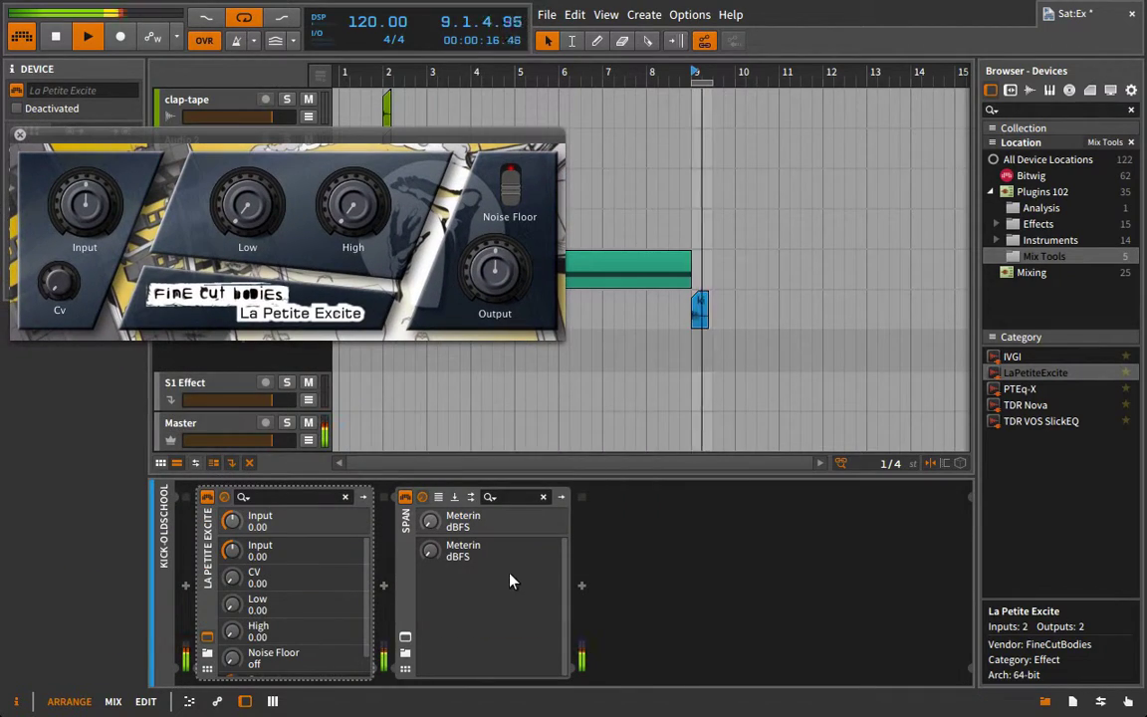
- Open SPAN beside La Petite Excite on the kick-oldschool track and set La Petite Excite's High to 1.85
left_click(406, 638)
left_click_drag(520, 70, 926, 61)
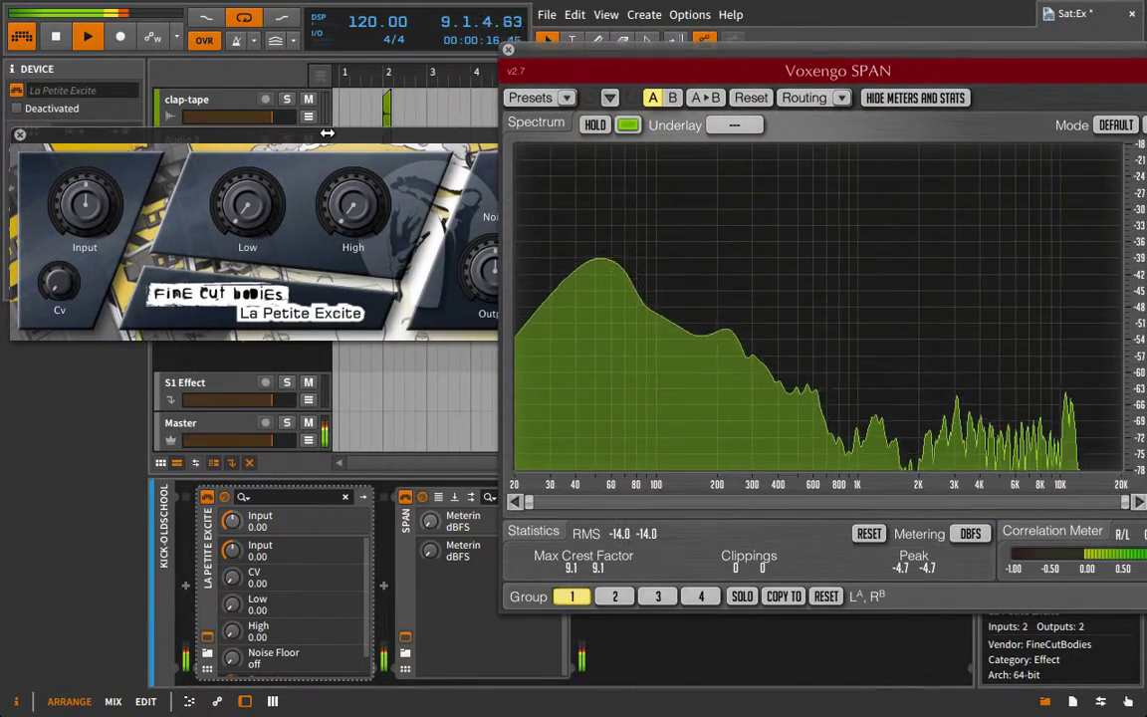
left_click(294, 165)
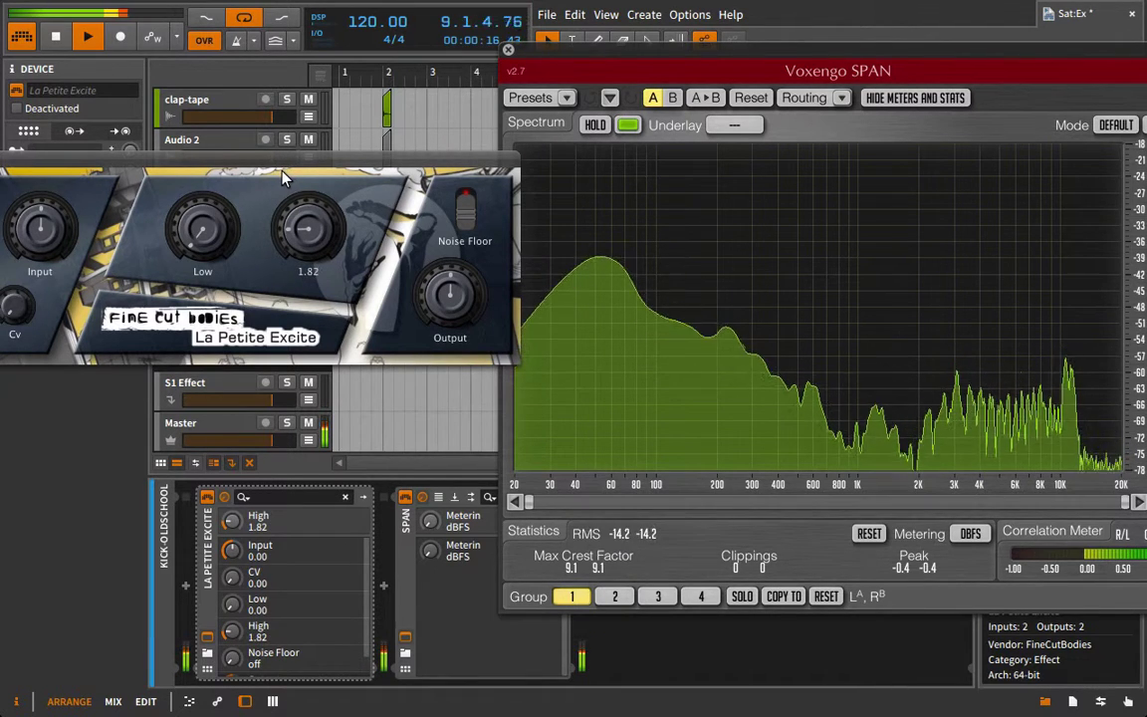
left_click_drag(280, 162, 411, 27)
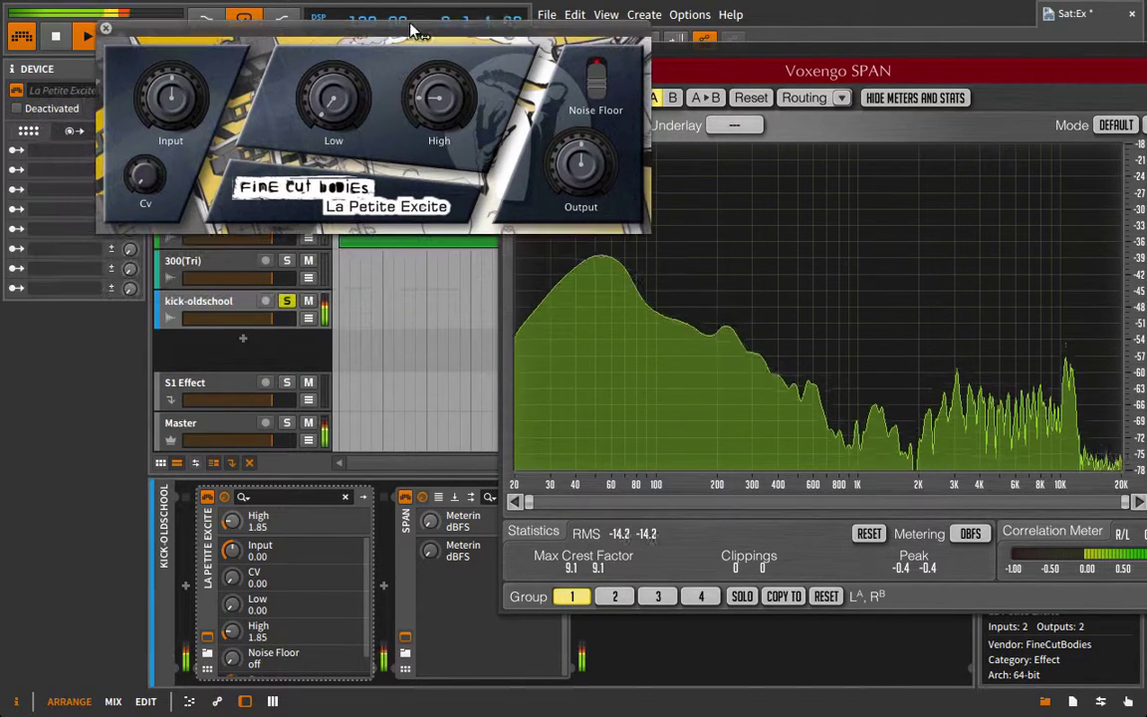
- Set La Petite Excite's High to 3.44 and CV to 2.40 on the playing kick, comparing the result with the plugin bypassed
left_click(207, 498)
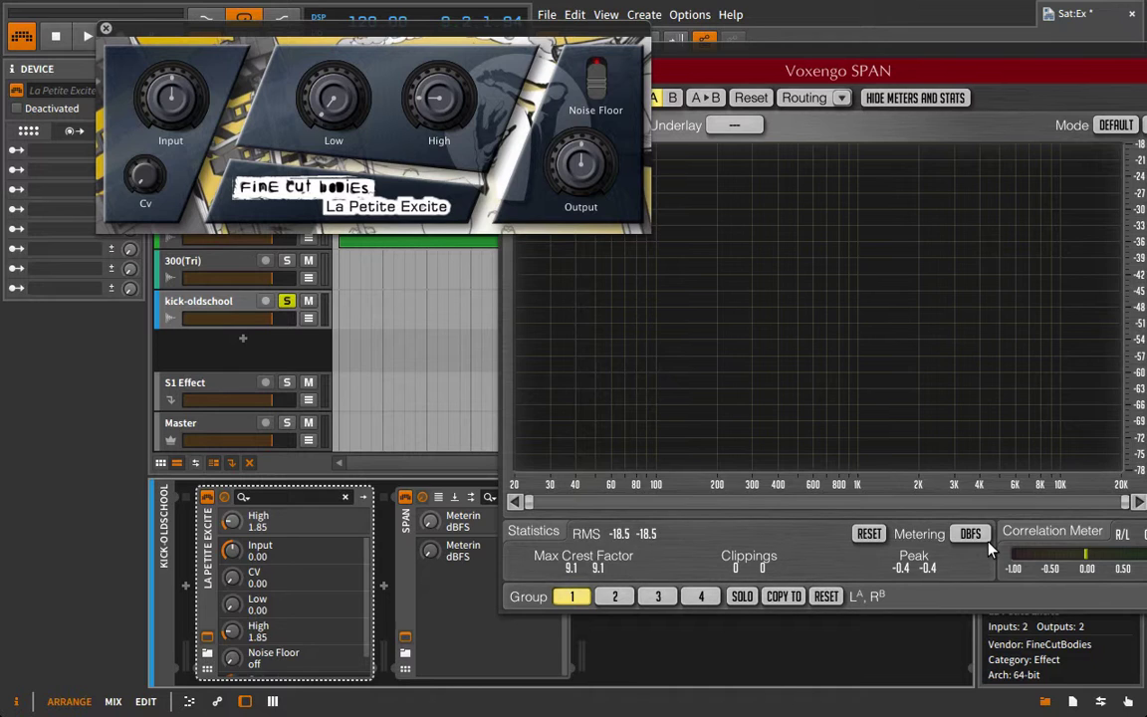
key("space")
left_click_drag(436, 95, 434, 72)
left_click_drag(147, 183, 128, 131)
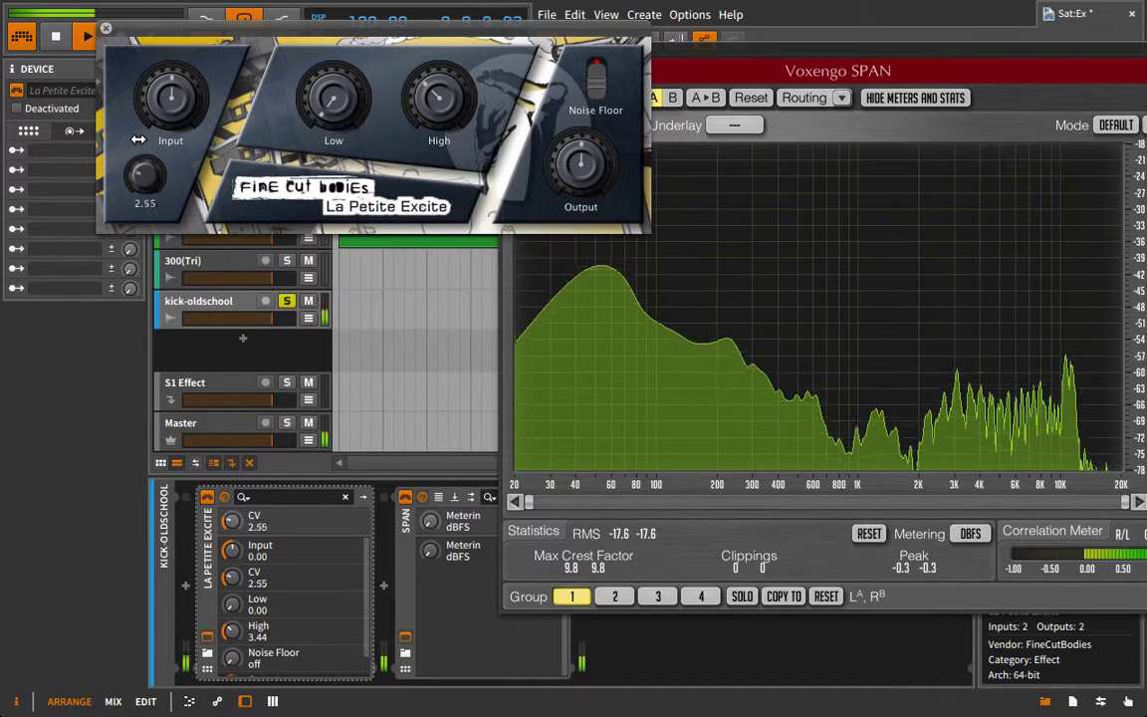
left_click(205, 506)
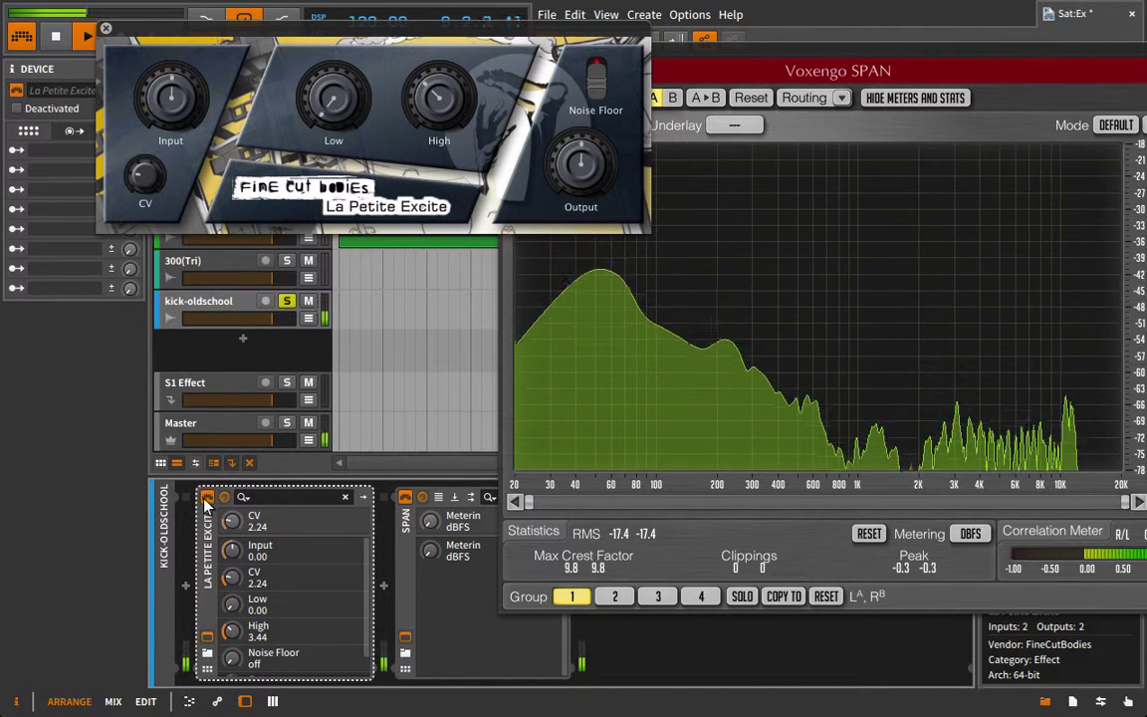
left_click_drag(132, 153, 130, 148)
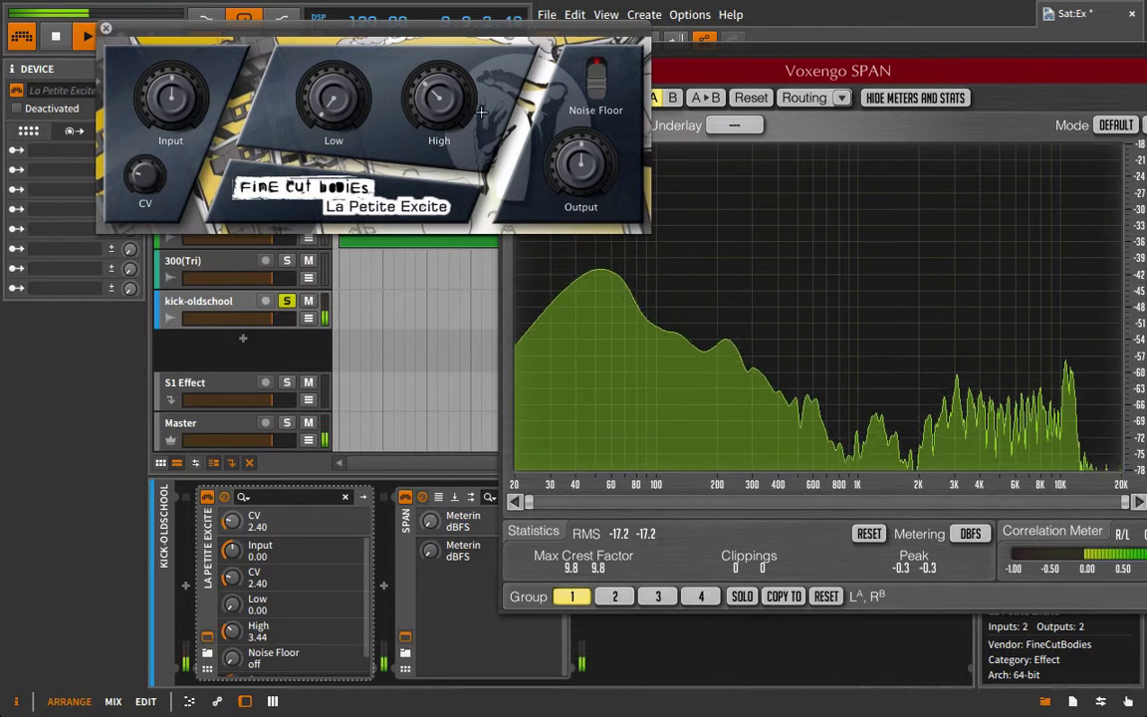
- Compare La Petite Excite's Noise Floor on and off on the kick, leave it off and close both plugin windows
mouse_move(602, 72)
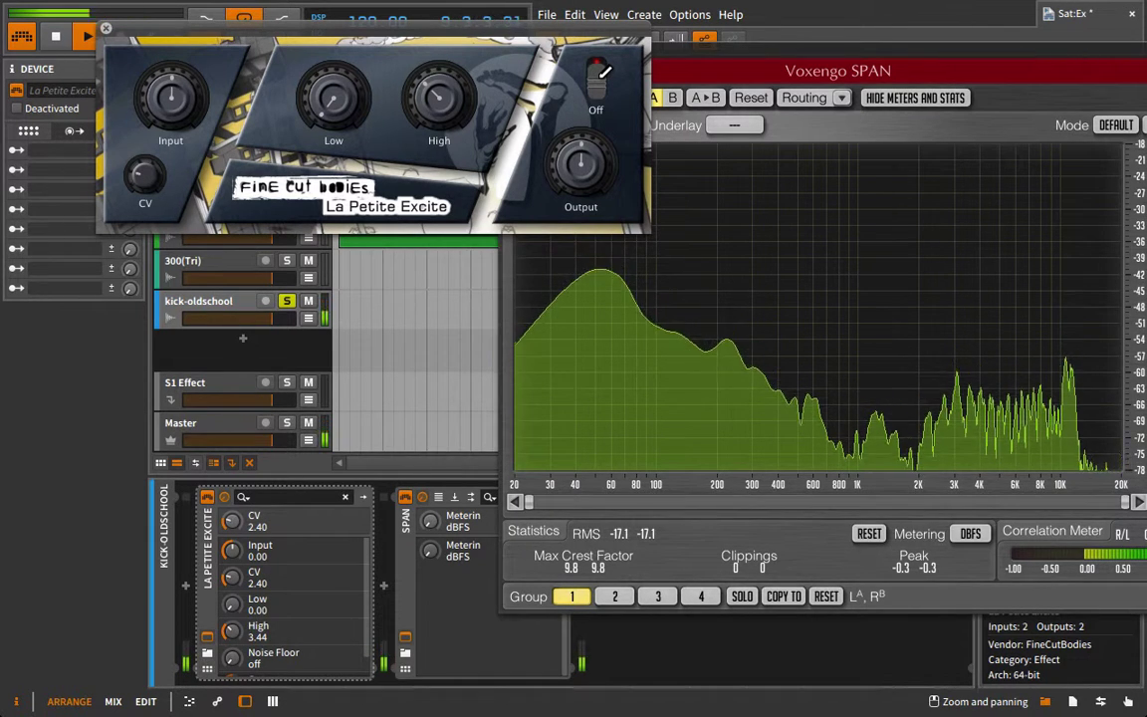
left_click(599, 74)
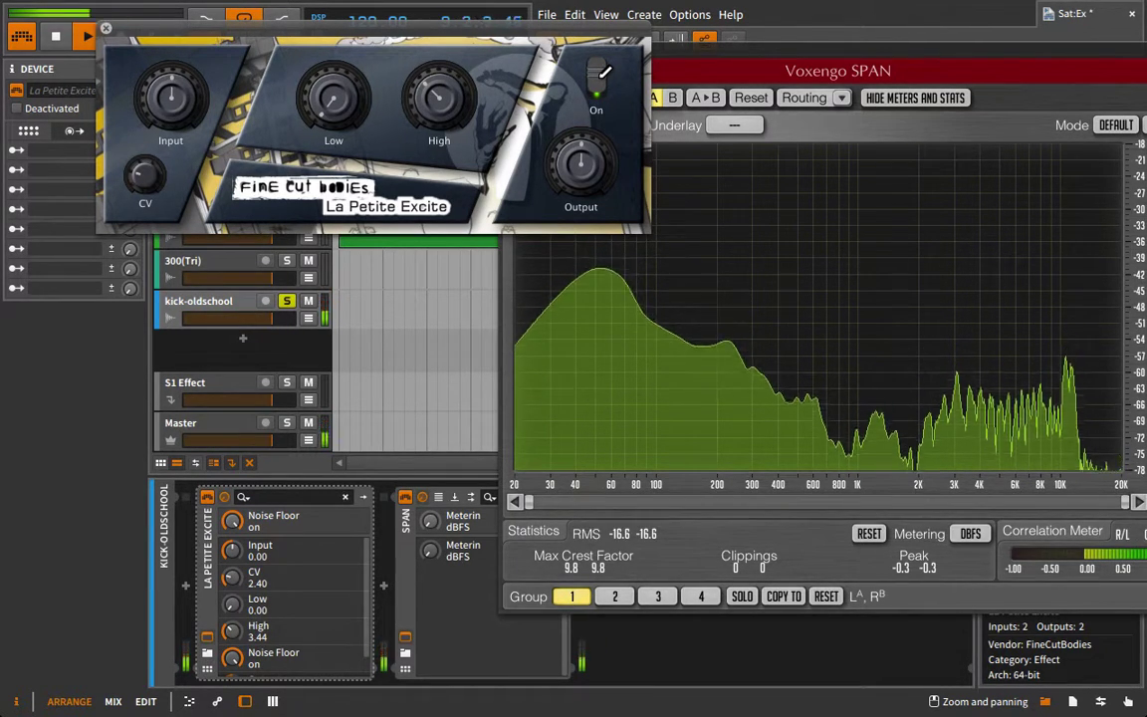
left_click(601, 75)
left_click(600, 76)
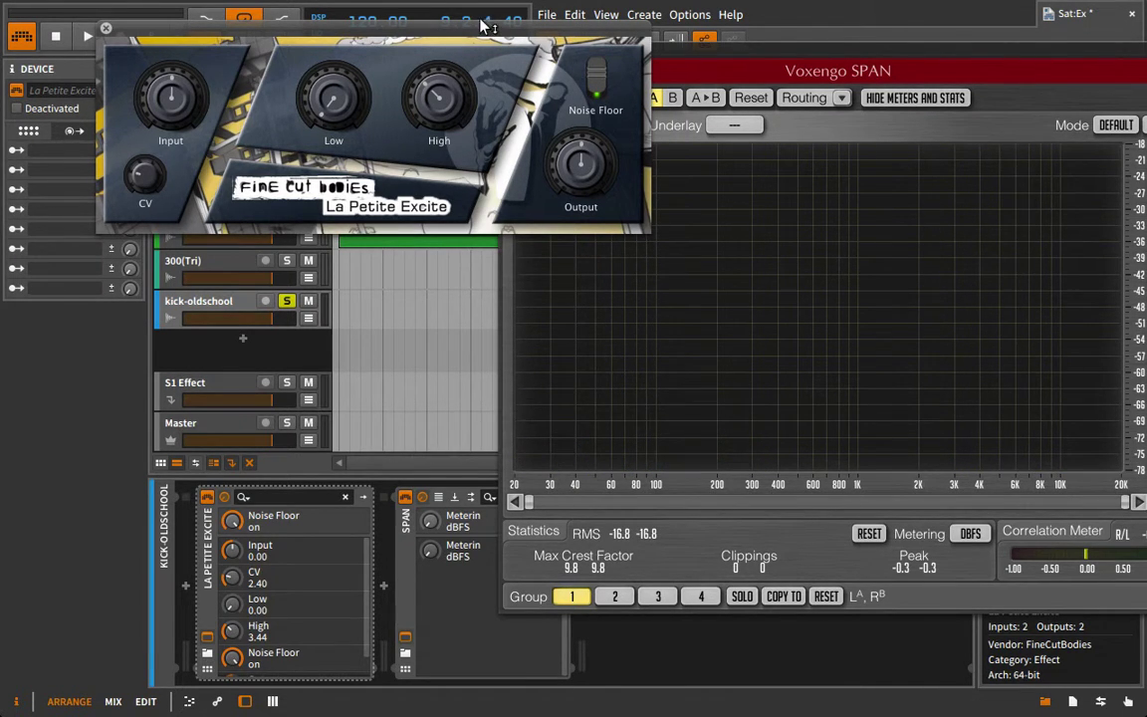
left_click_drag(476, 37, 597, 288)
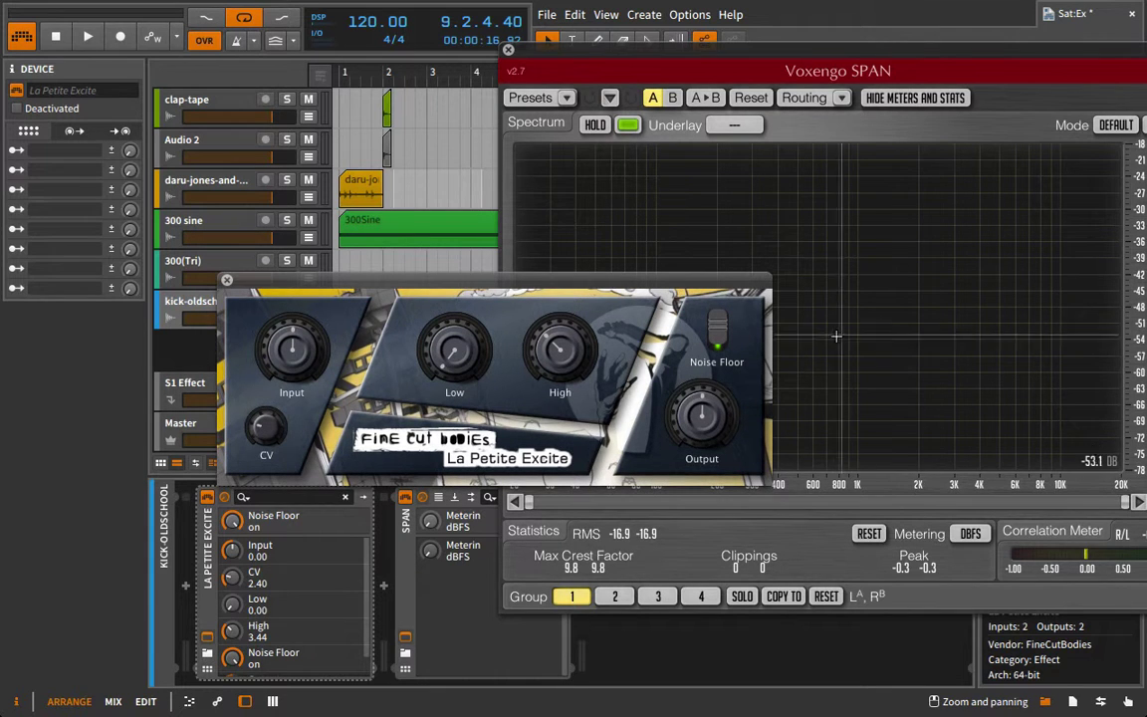
left_click(719, 334)
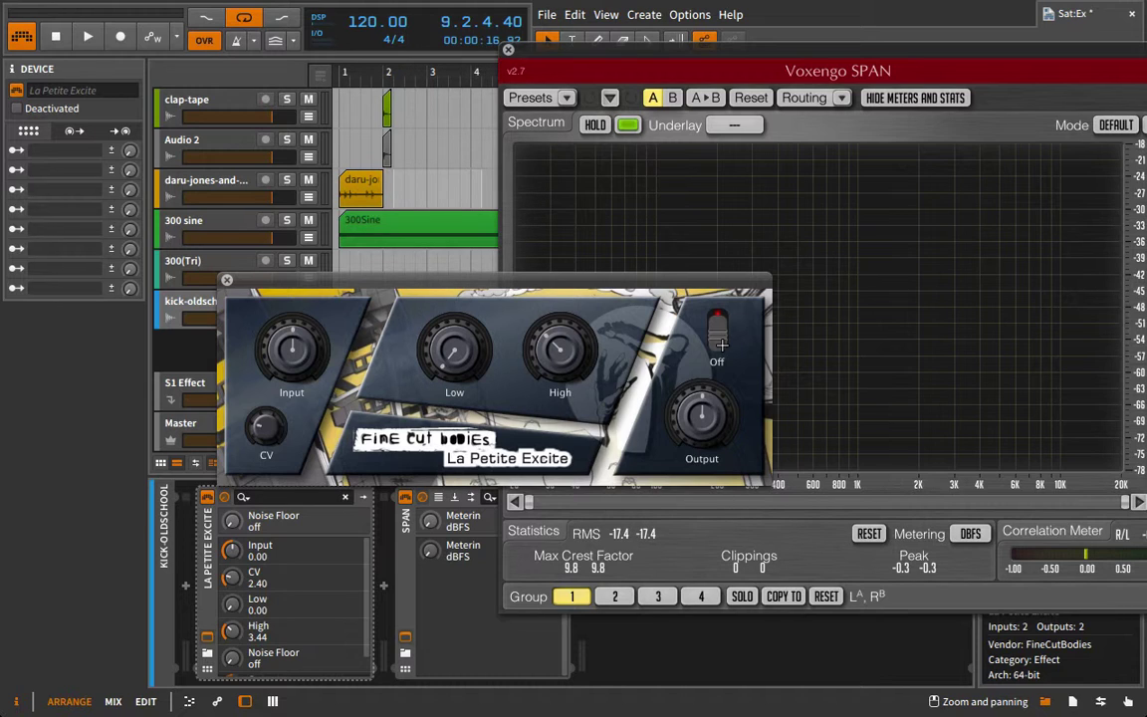
left_click(227, 280)
left_click(509, 48)
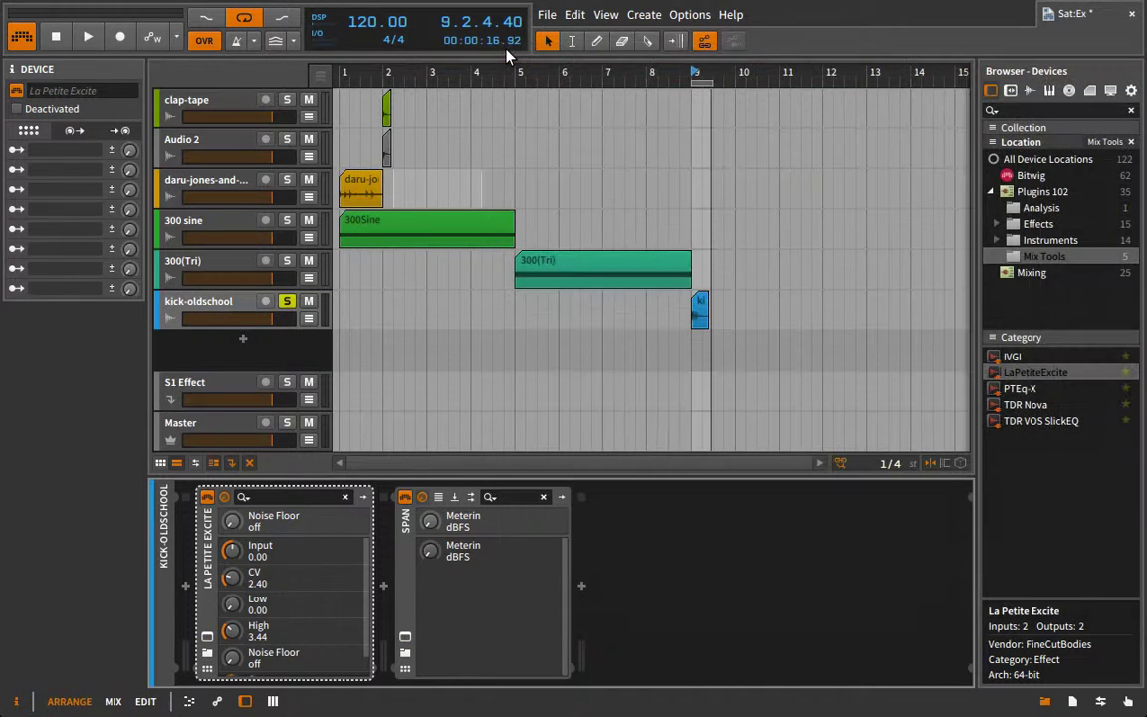